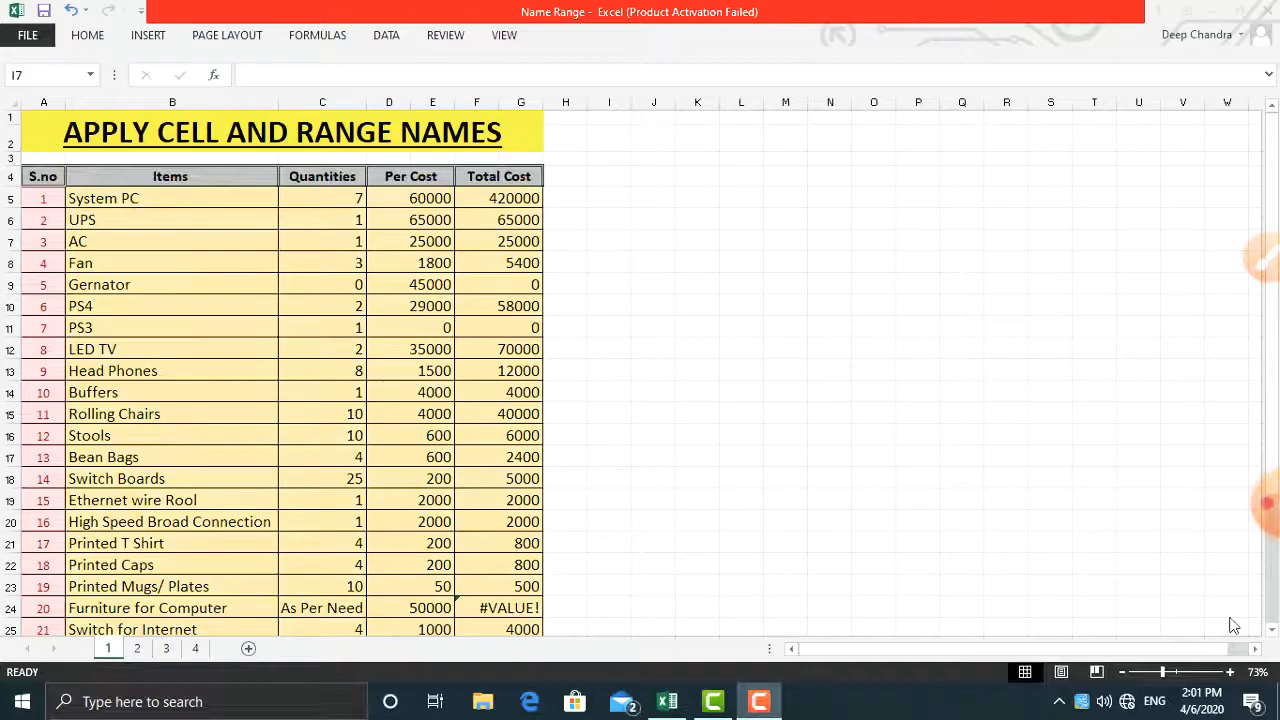
pyautogui.click(1266, 503)
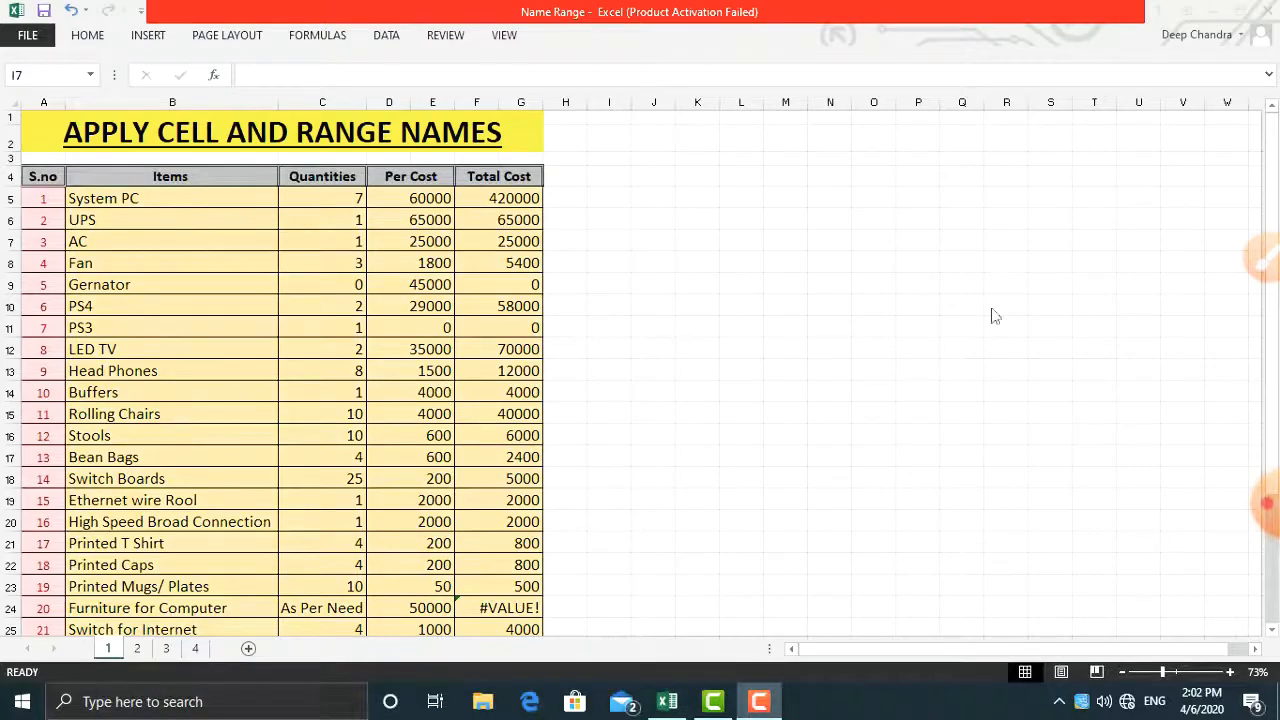
pyautogui.click(711, 175)
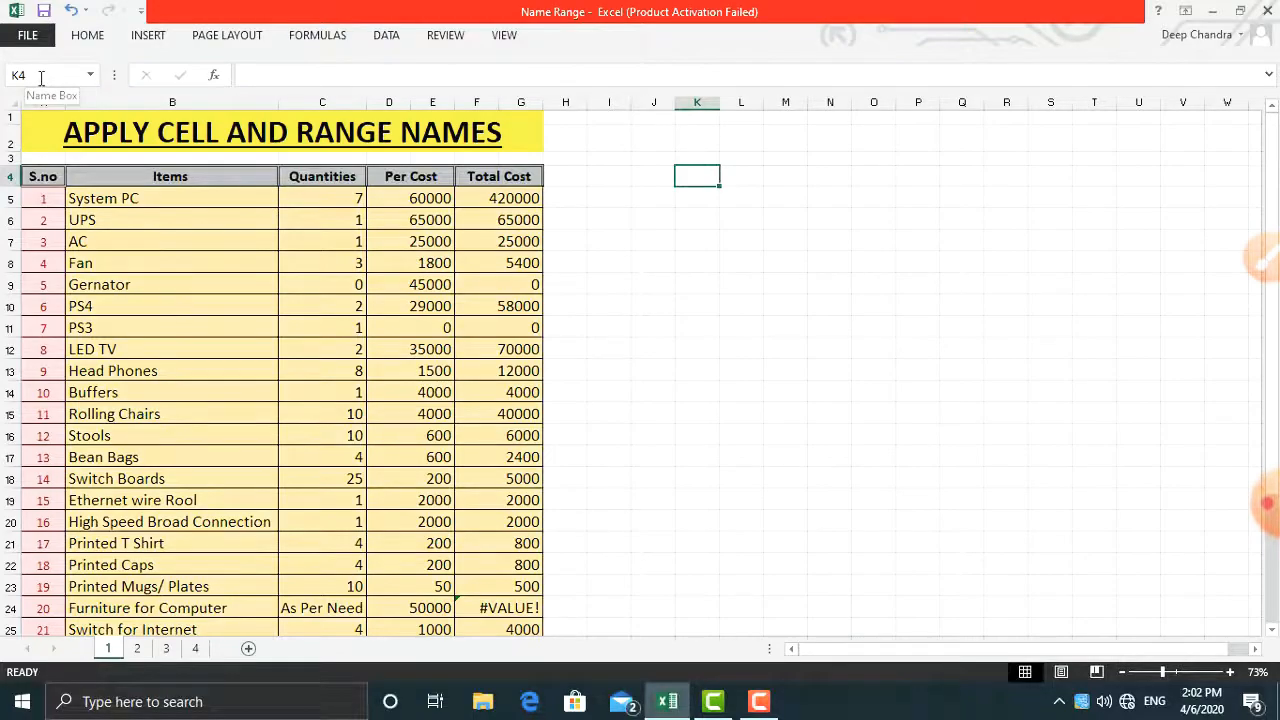
pyautogui.click(723, 220)
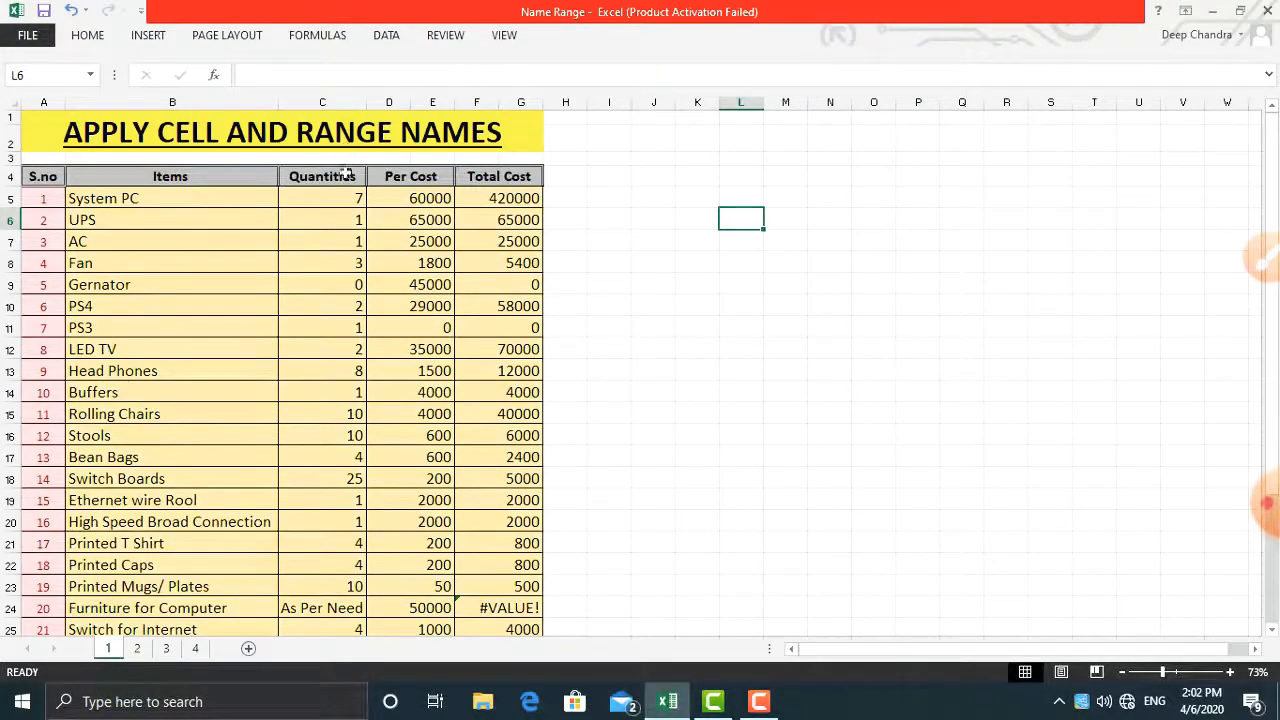
pyautogui.moveTo(117, 201); pyautogui.dragTo(160, 596)
pyautogui.scroll(3, 140, 380)
pyautogui.scroll(-5, 137, 435)
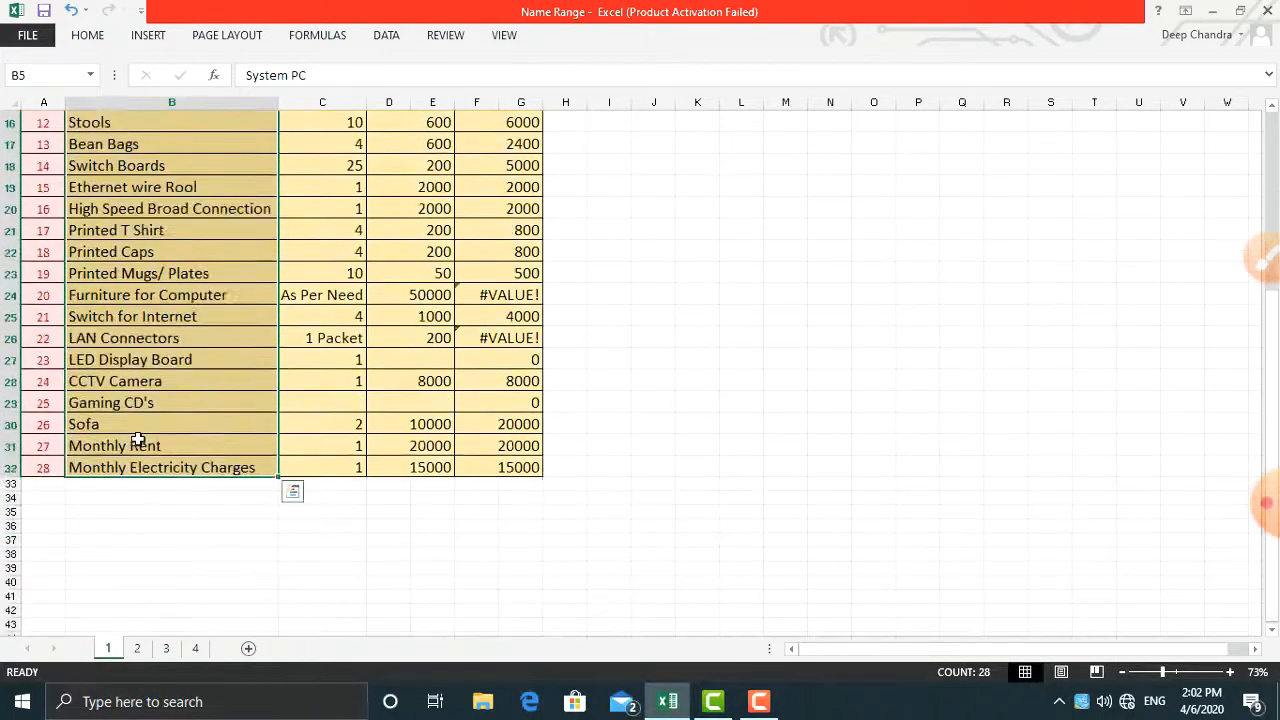
pyautogui.scroll(5, 137, 440)
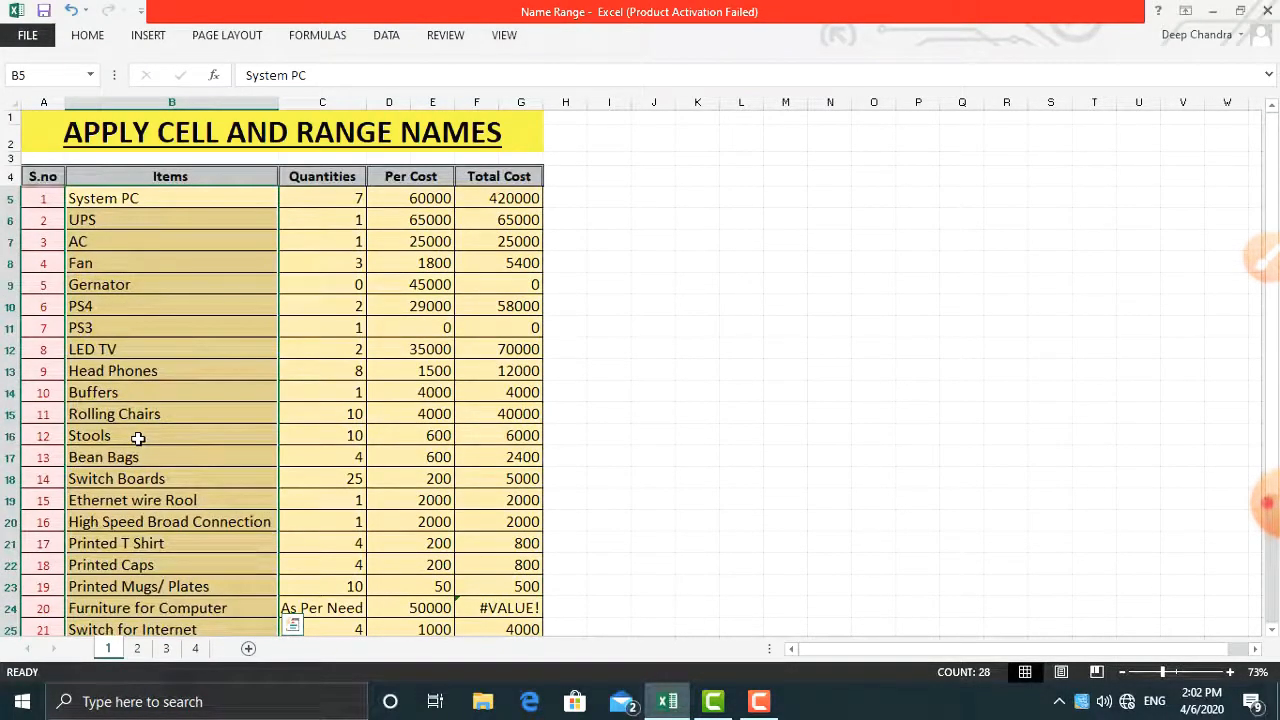
pyautogui.click(196, 362)
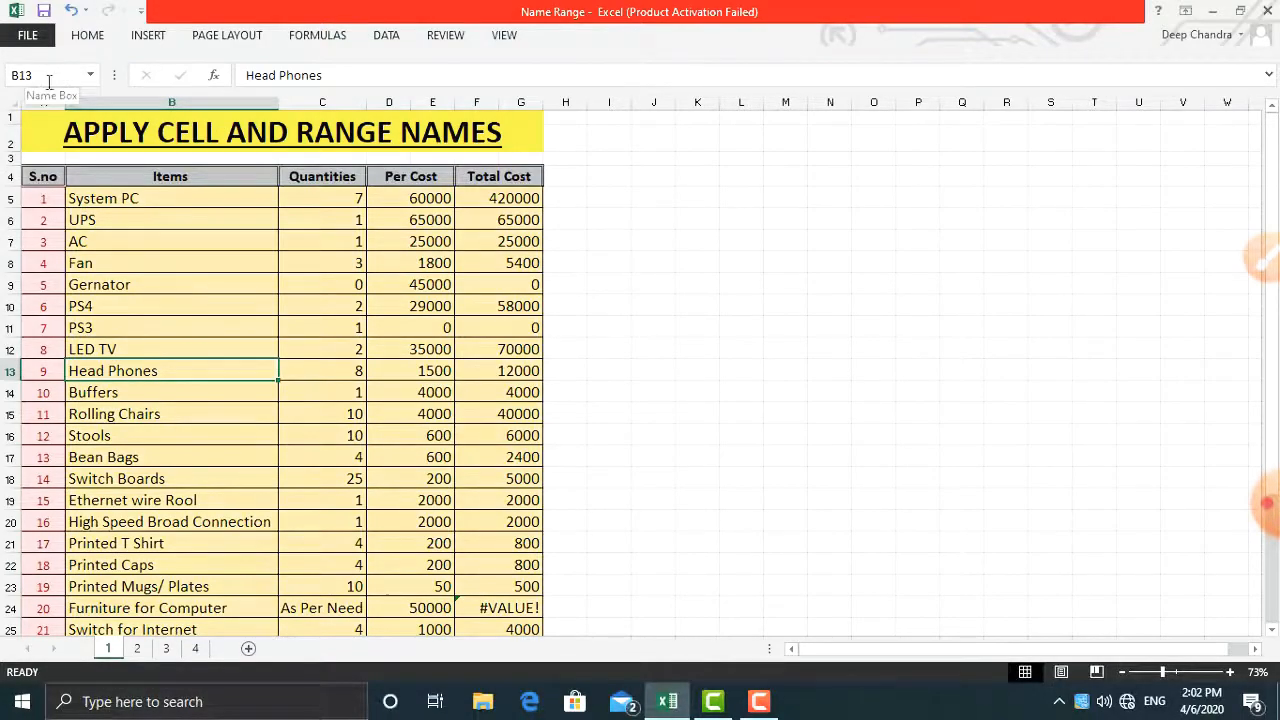
pyautogui.click(904, 331)
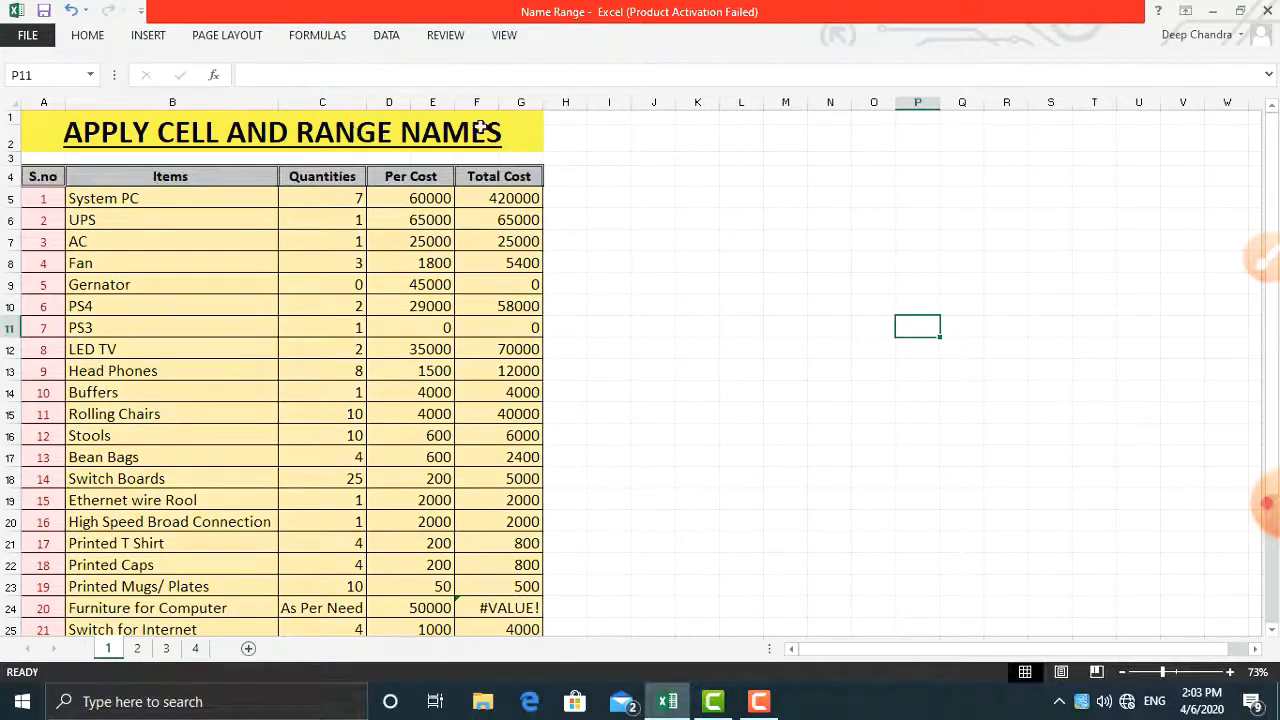
pyautogui.moveTo(692, 202); pyautogui.dragTo(720, 540)
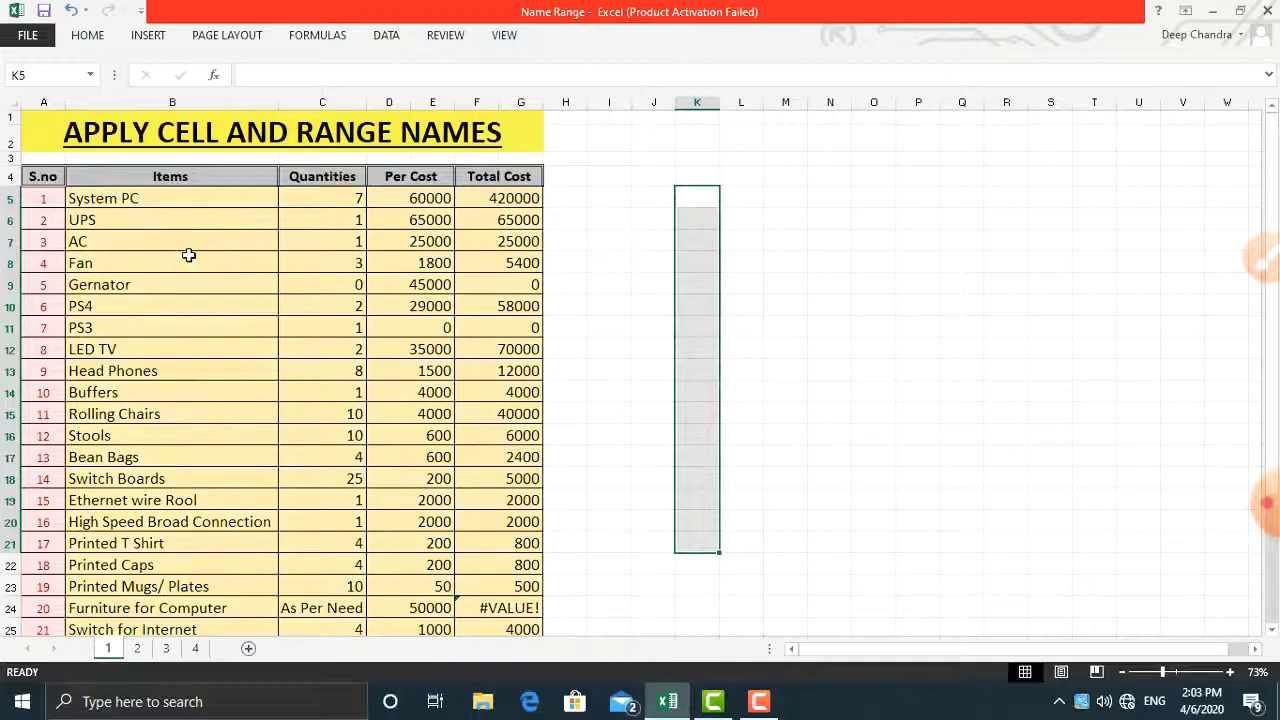
pyautogui.click(200, 211)
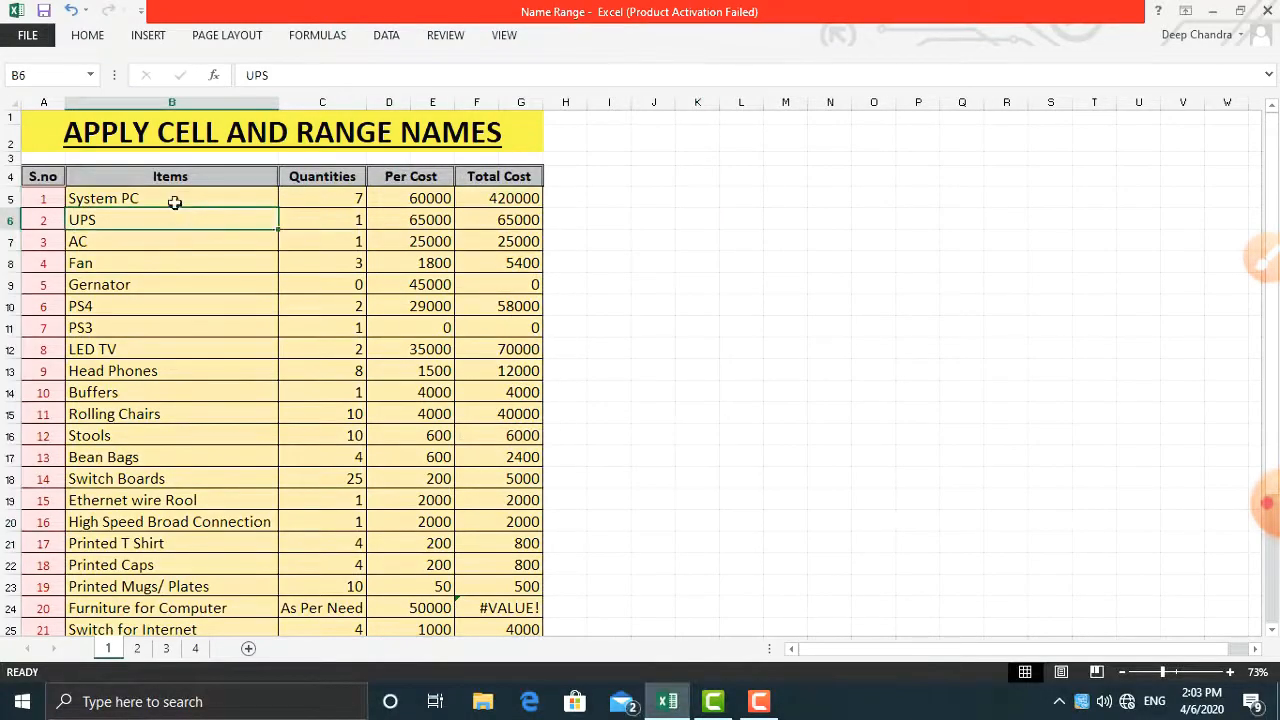
pyautogui.click(174, 202)
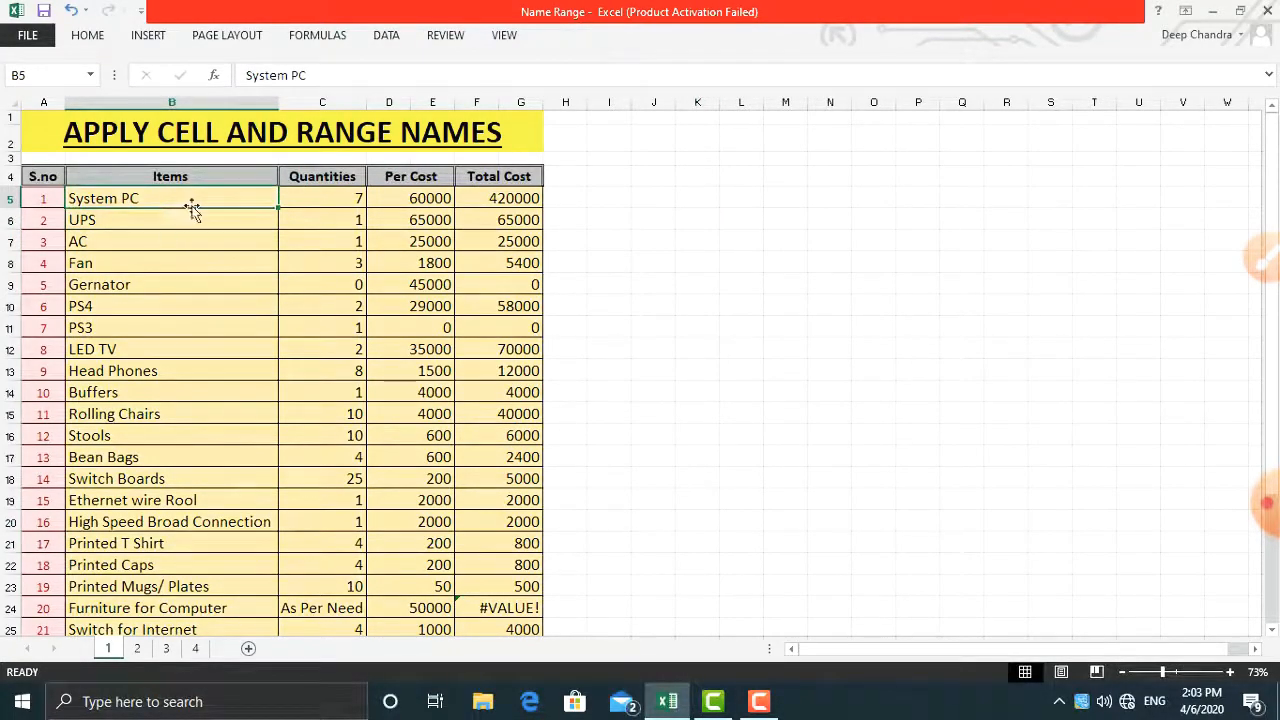
# Define the name Items for the item entries in B5:B32 on sheet 1, with Workbook scope, using the Name Manager.
pyautogui.moveTo(194, 209); pyautogui.dragTo(150, 596)
pyautogui.scroll(3, 158, 545)
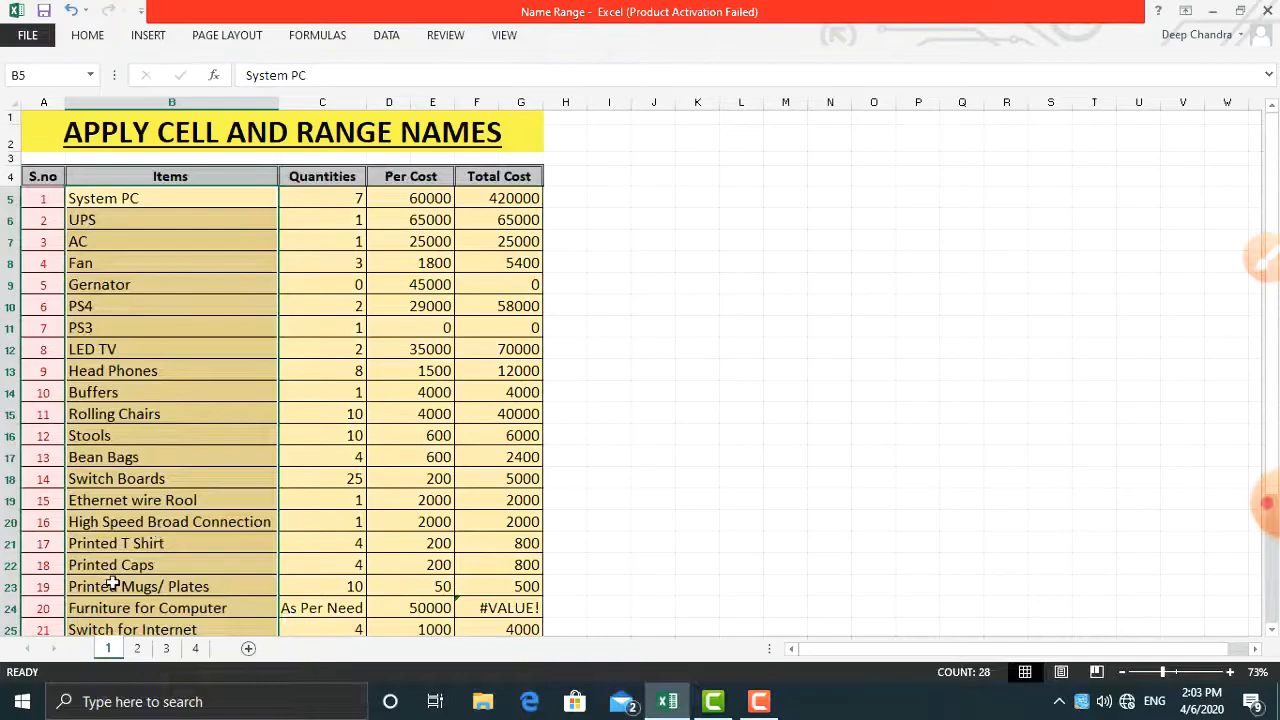
pyautogui.scroll(-5, 112, 584)
pyautogui.scroll(4, 112, 582)
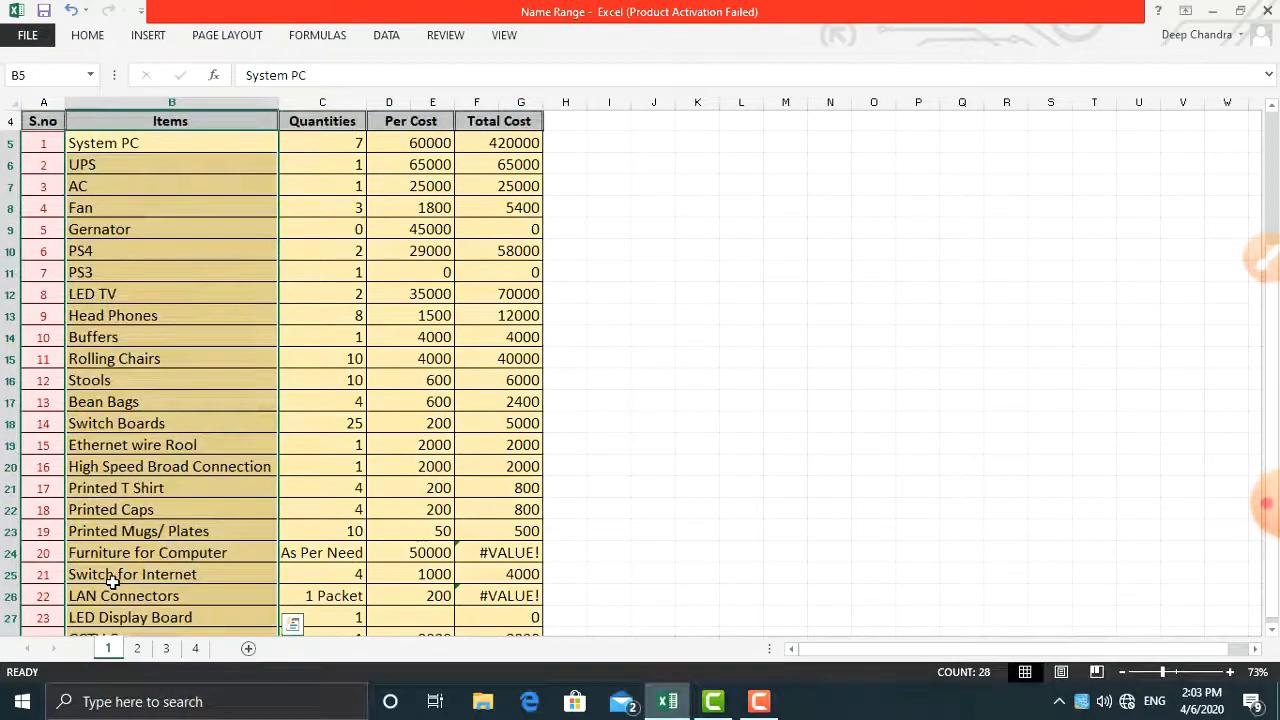
pyautogui.scroll(1, 191, 334)
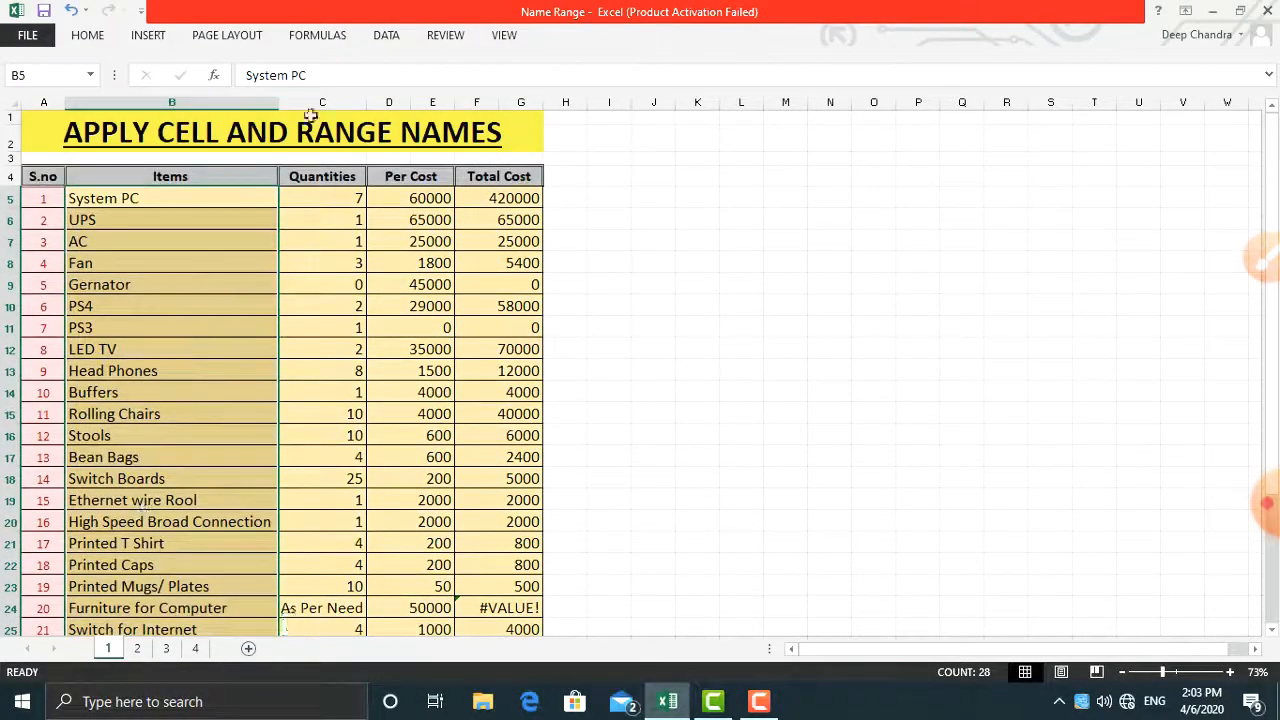
pyautogui.click(326, 40)
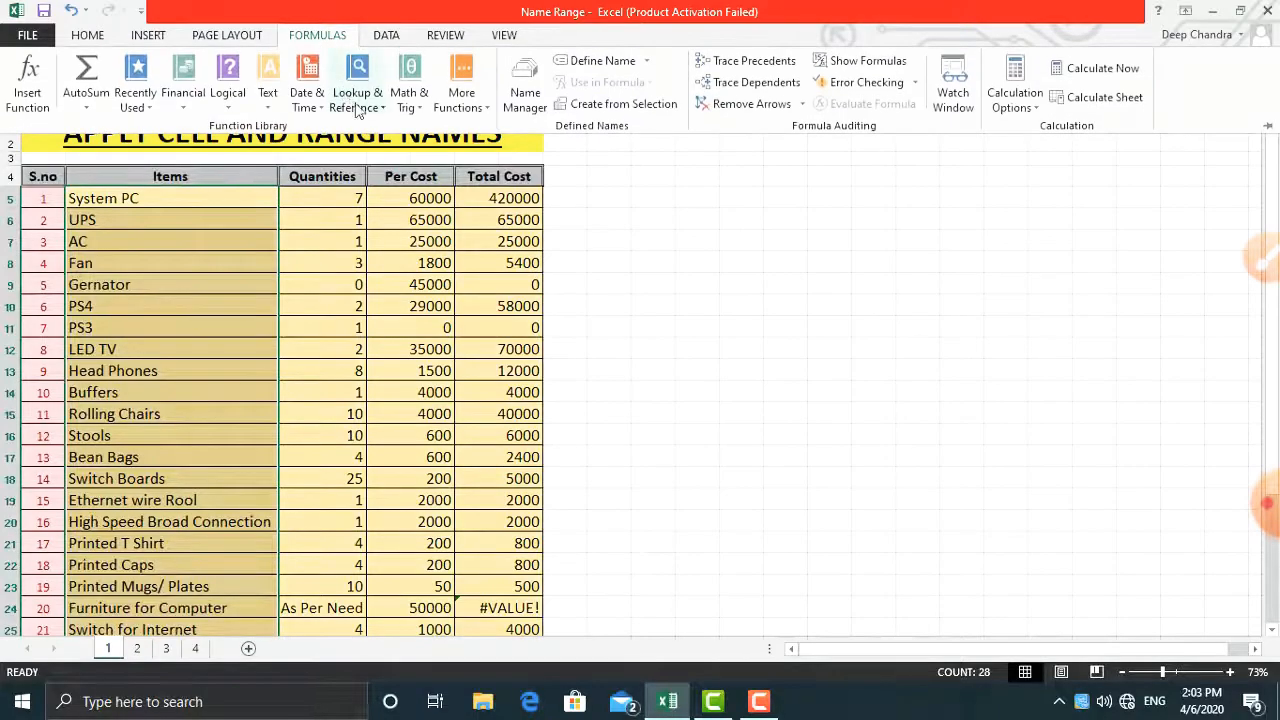
pyautogui.click(521, 112)
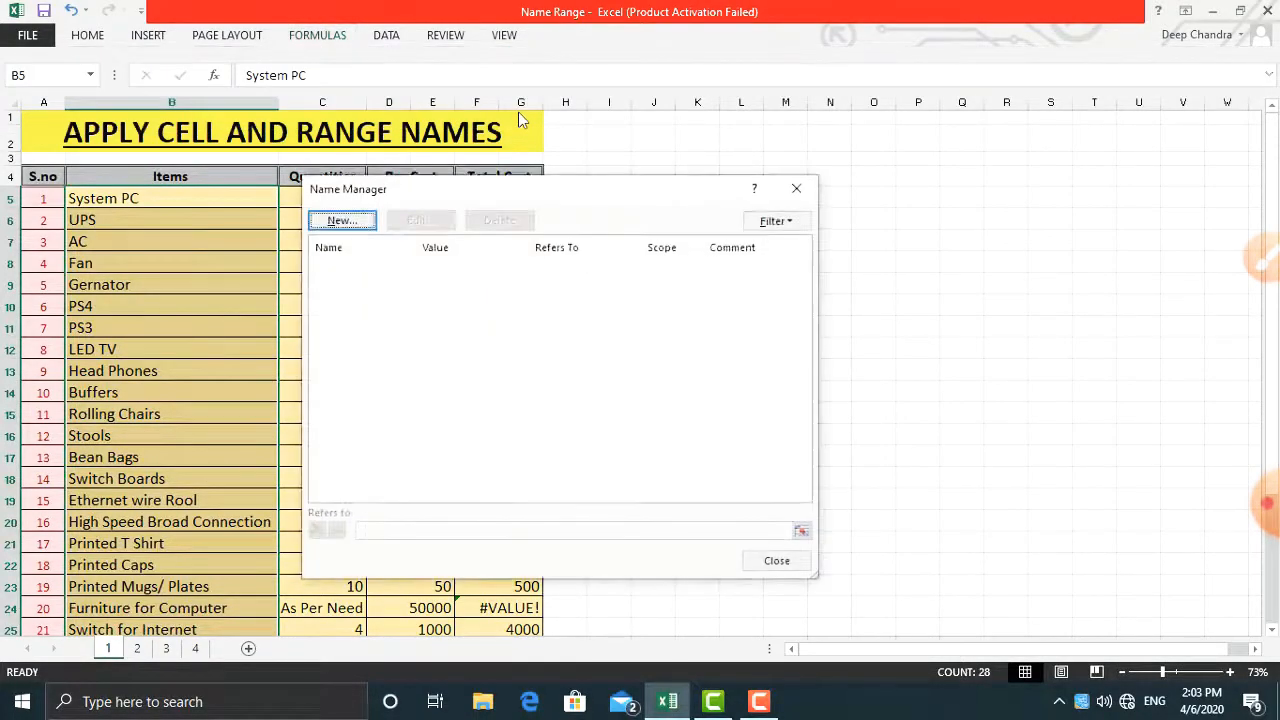
pyautogui.click(340, 221)
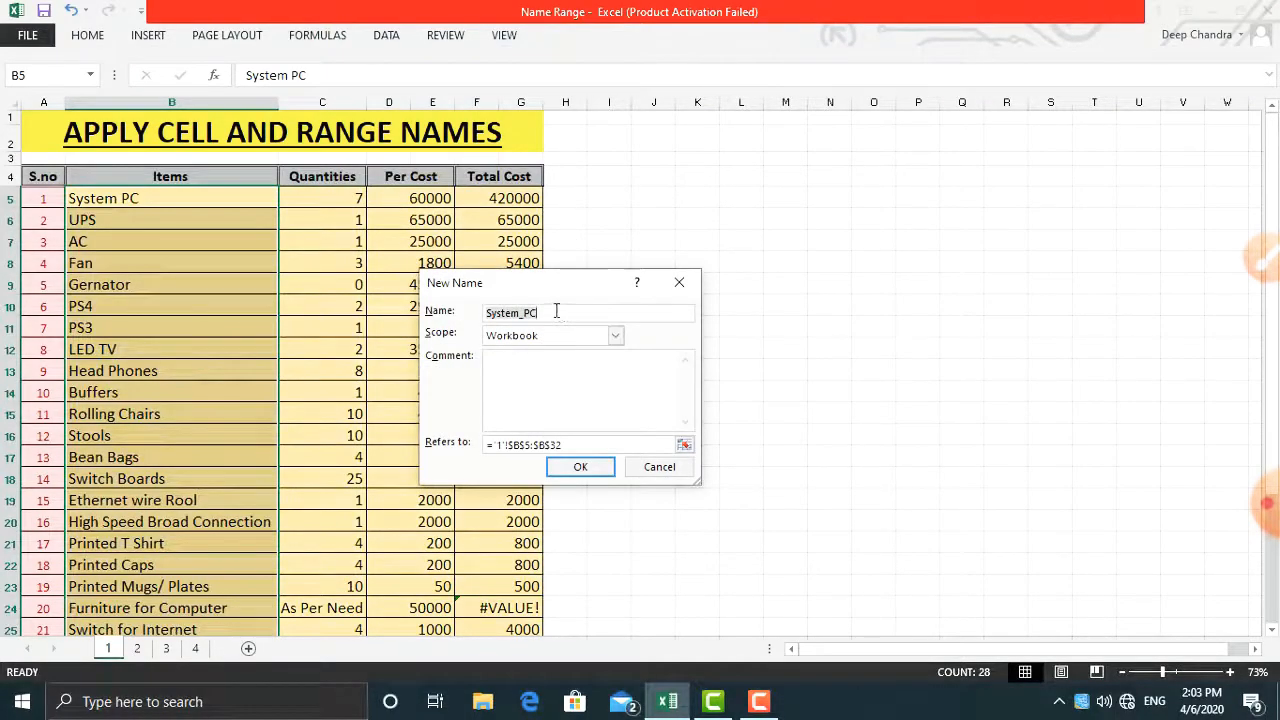
pyautogui.hotkey('ctrl', 'a')
pyautogui.press('BackSpace')
pyautogui.press('BackSpace')
pyautogui.press('BackSpace')
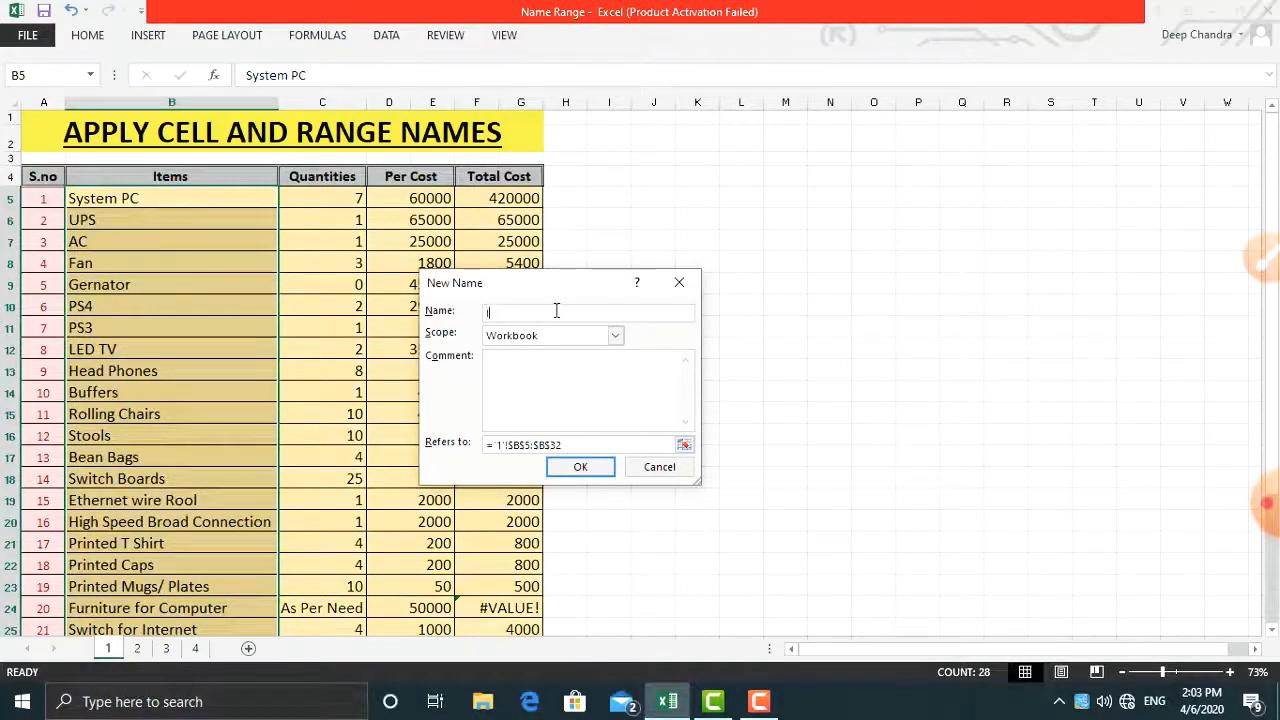
pyautogui.write('Items')
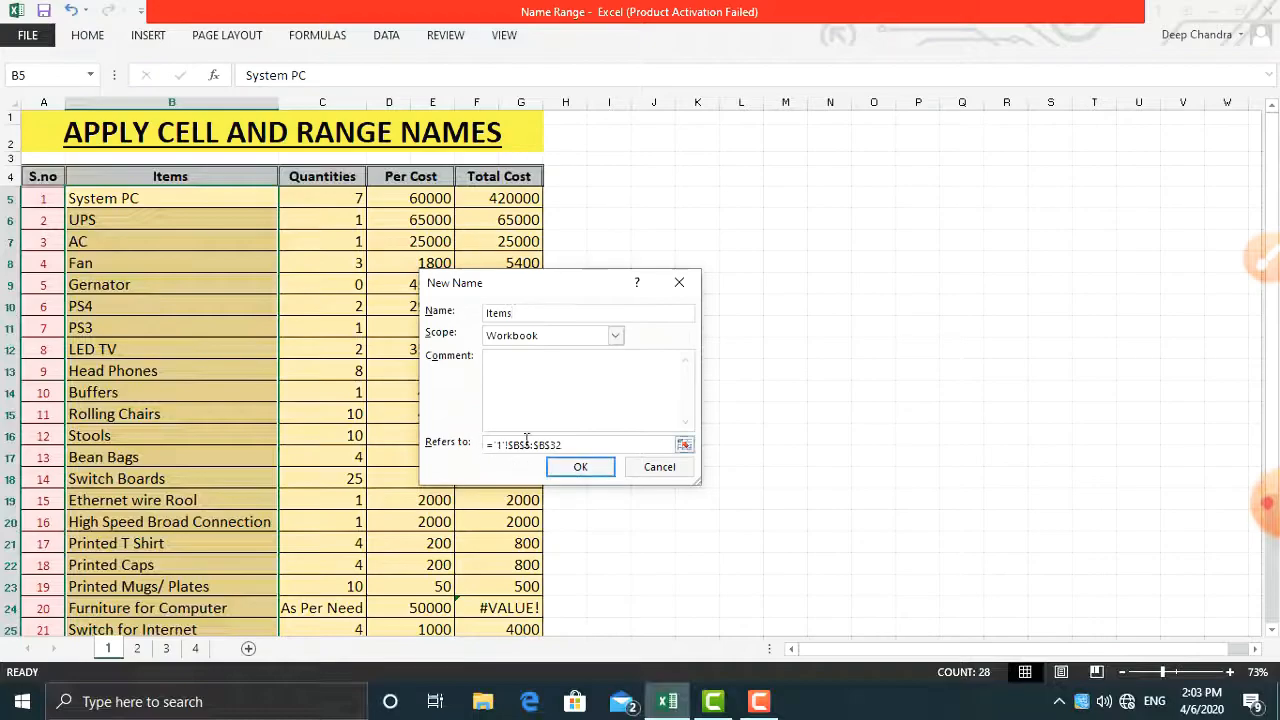
pyautogui.click(577, 468)
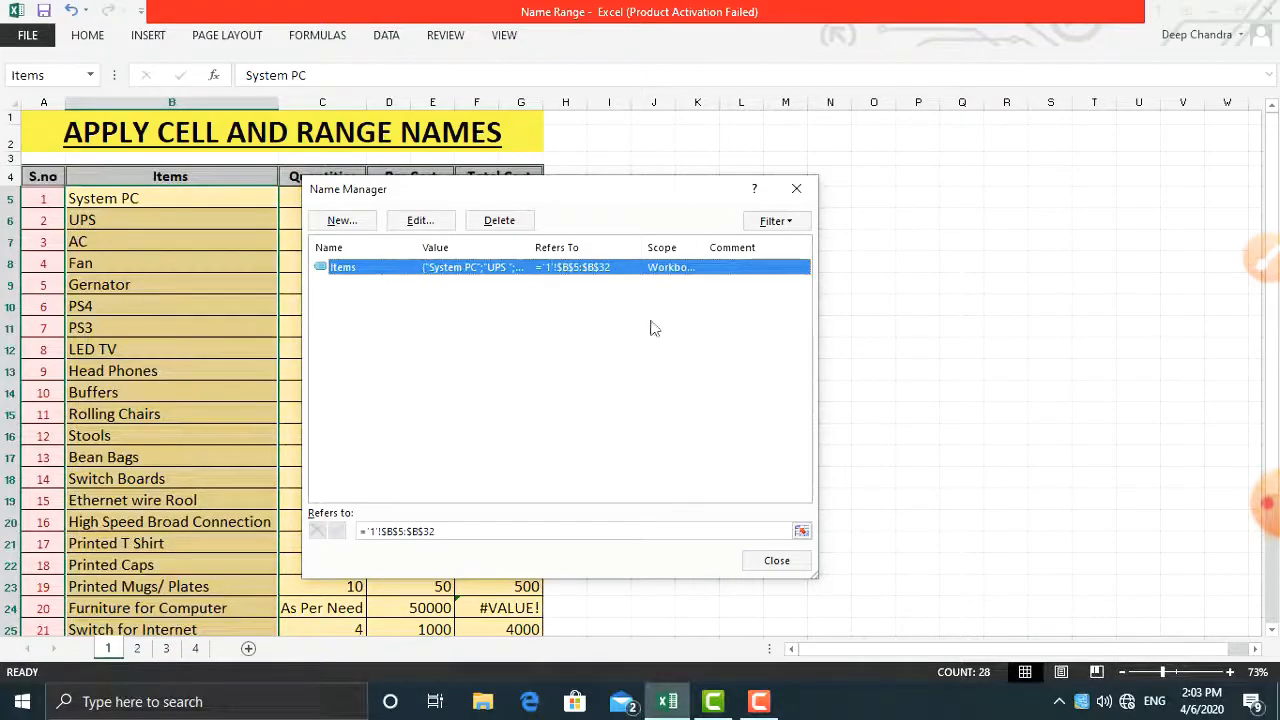
pyautogui.click(773, 561)
pyautogui.click(268, 364)
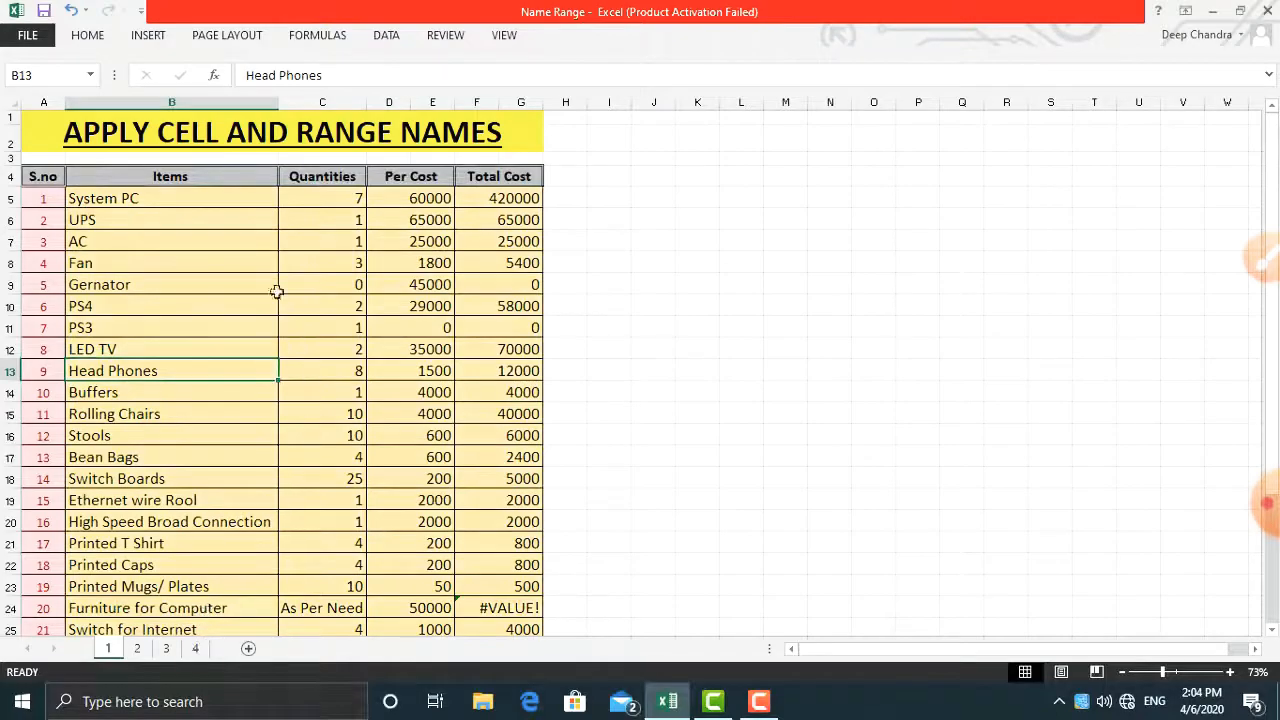
# Define the name Student_Code for the student codes in C2:C37 on sheet 2, using the Name Manager.
pyautogui.click(143, 655)
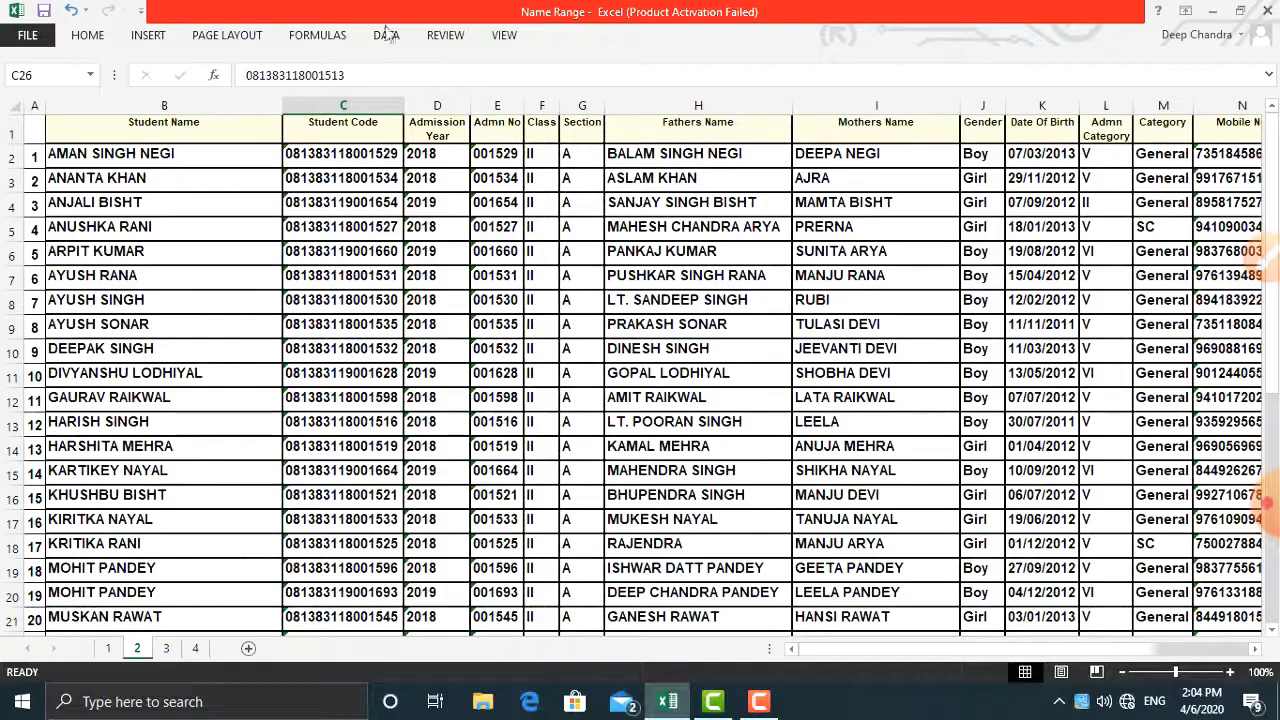
pyautogui.moveTo(357, 156); pyautogui.dragTo(330, 645)
pyautogui.scroll(6, 368, 418)
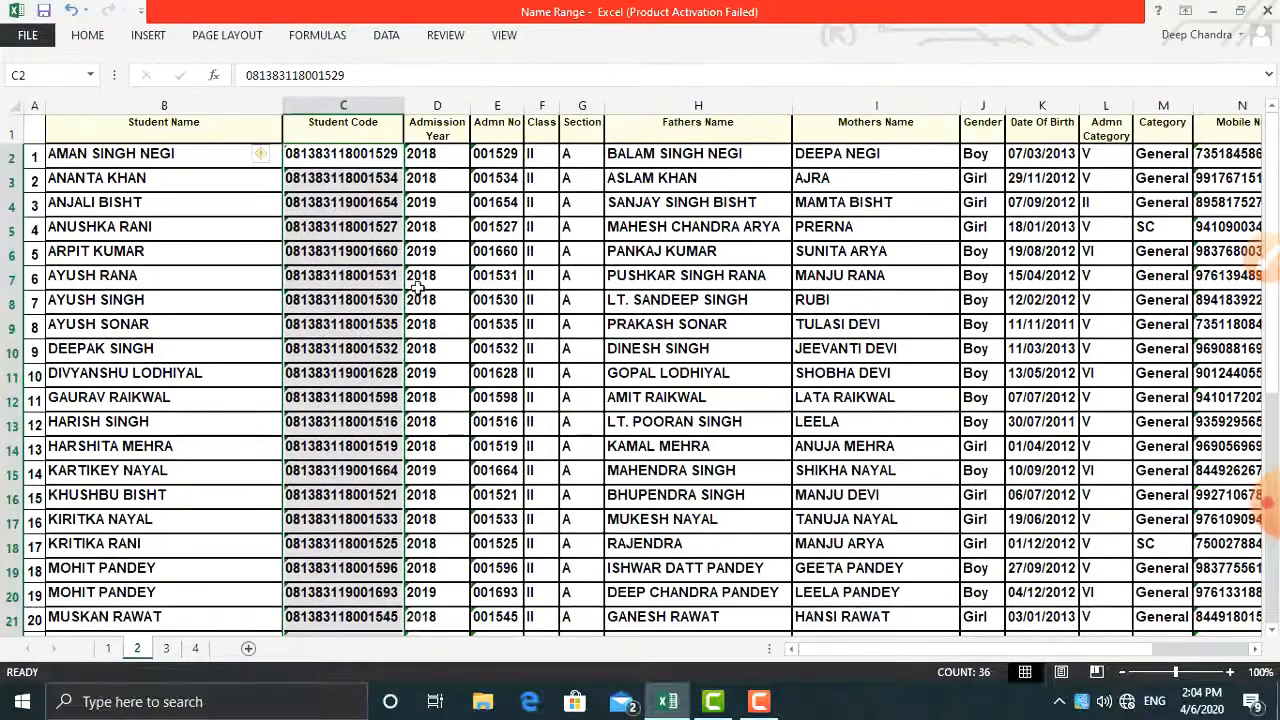
pyautogui.click(320, 35)
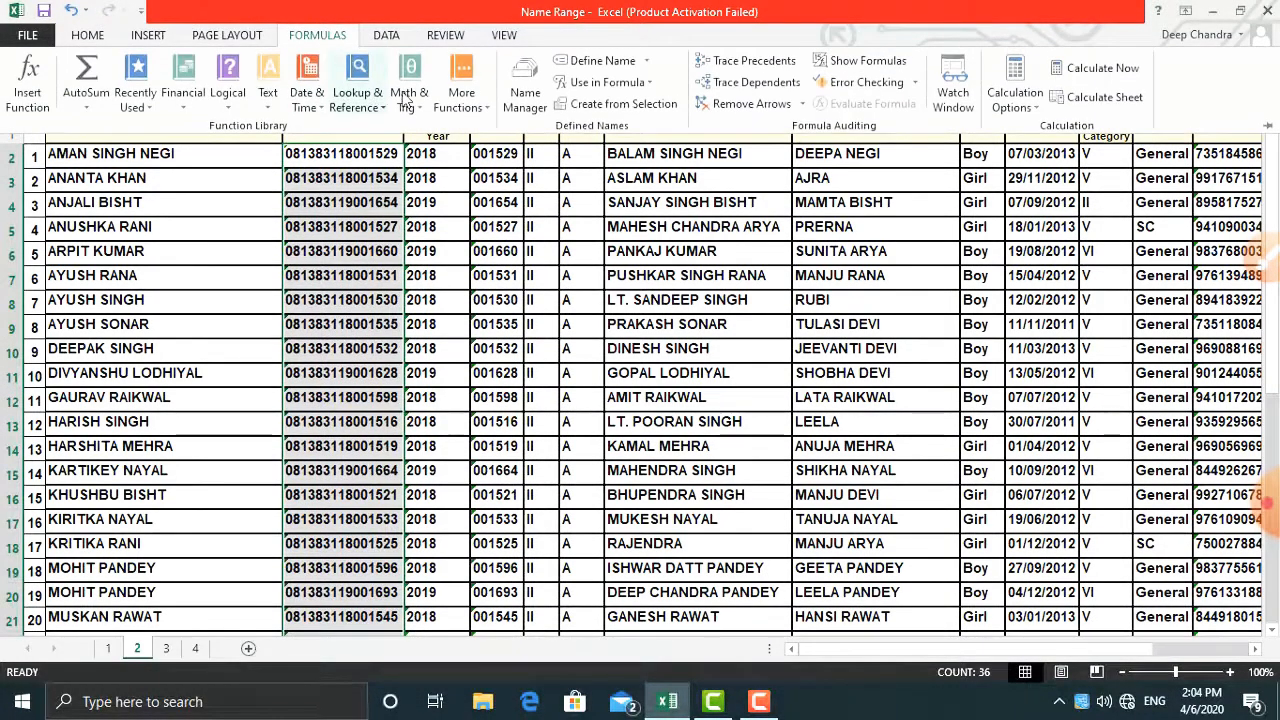
pyautogui.click(524, 92)
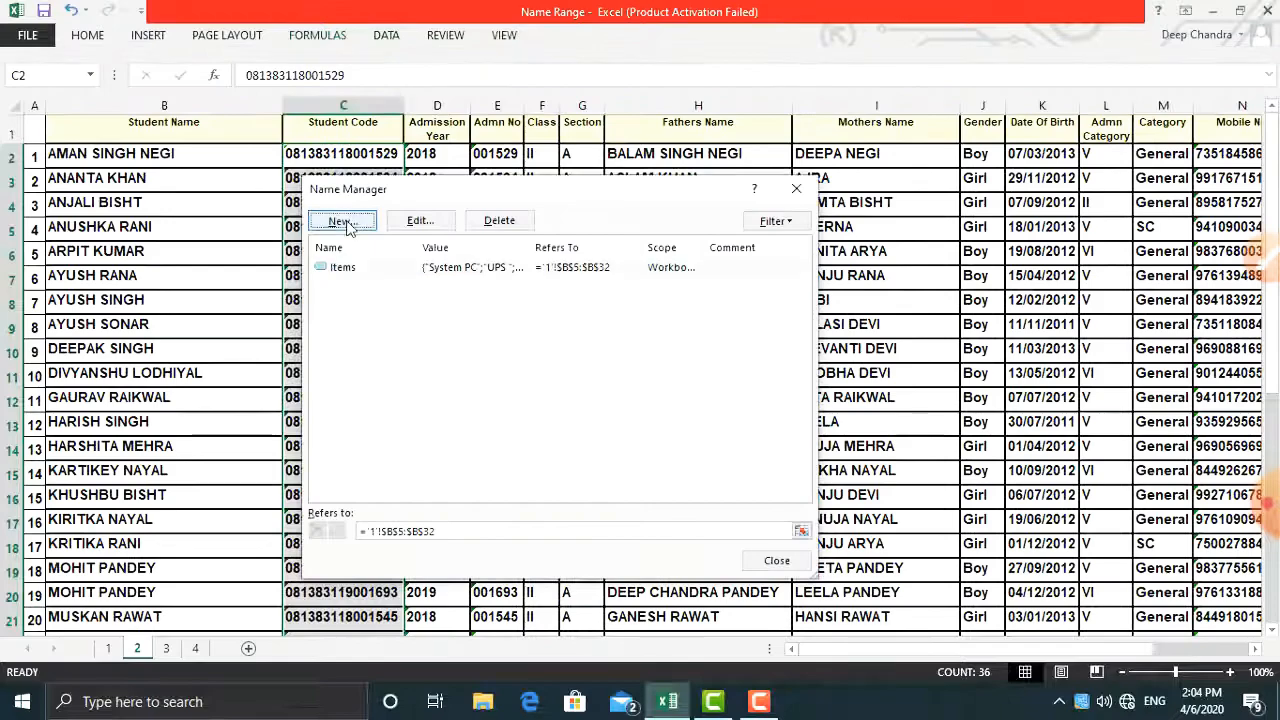
pyautogui.click(341, 221)
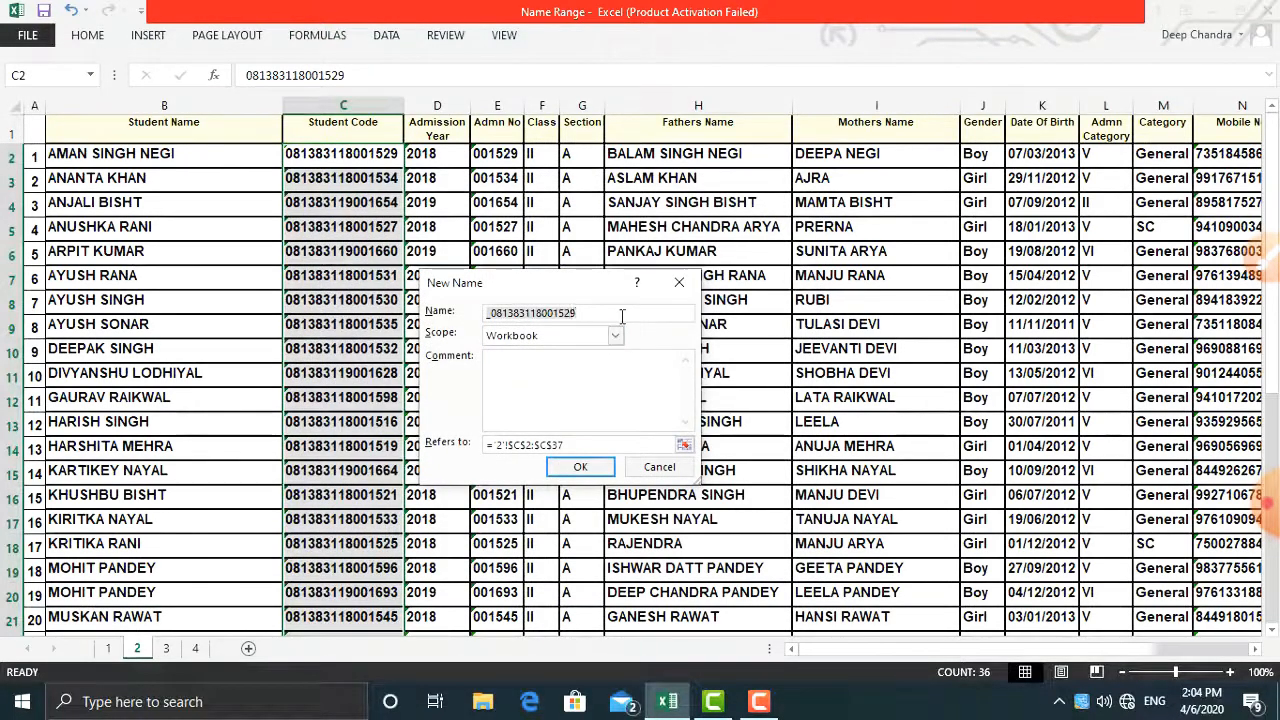
pyautogui.press('BackSpace')
pyautogui.write('Stud')
pyautogui.write('enta')
pyautogui.press('BackSpace')
pyautogui.write('_Code')
pyautogui.click(604, 470)
pyautogui.click(775, 563)
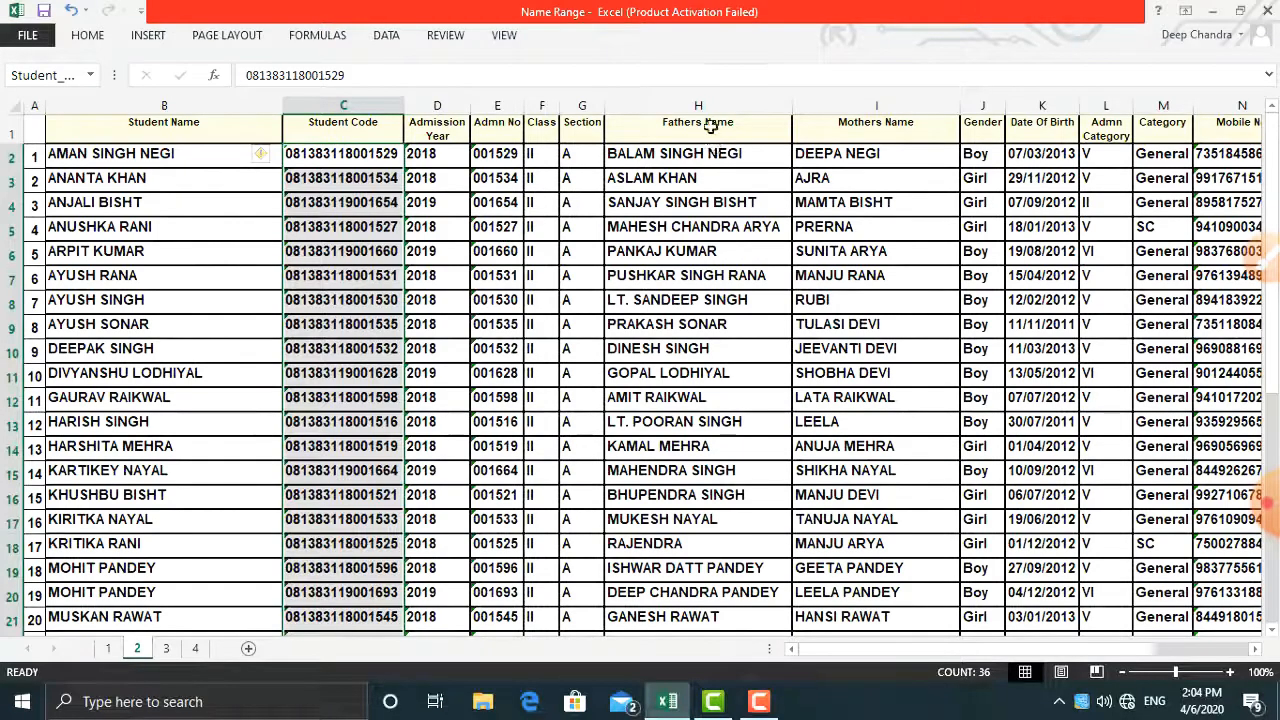
# Name the Fathers Name column range H1:H37, including its heading, Fathers_name through the Name Box.
pyautogui.moveTo(710, 125); pyautogui.dragTo(707, 590)
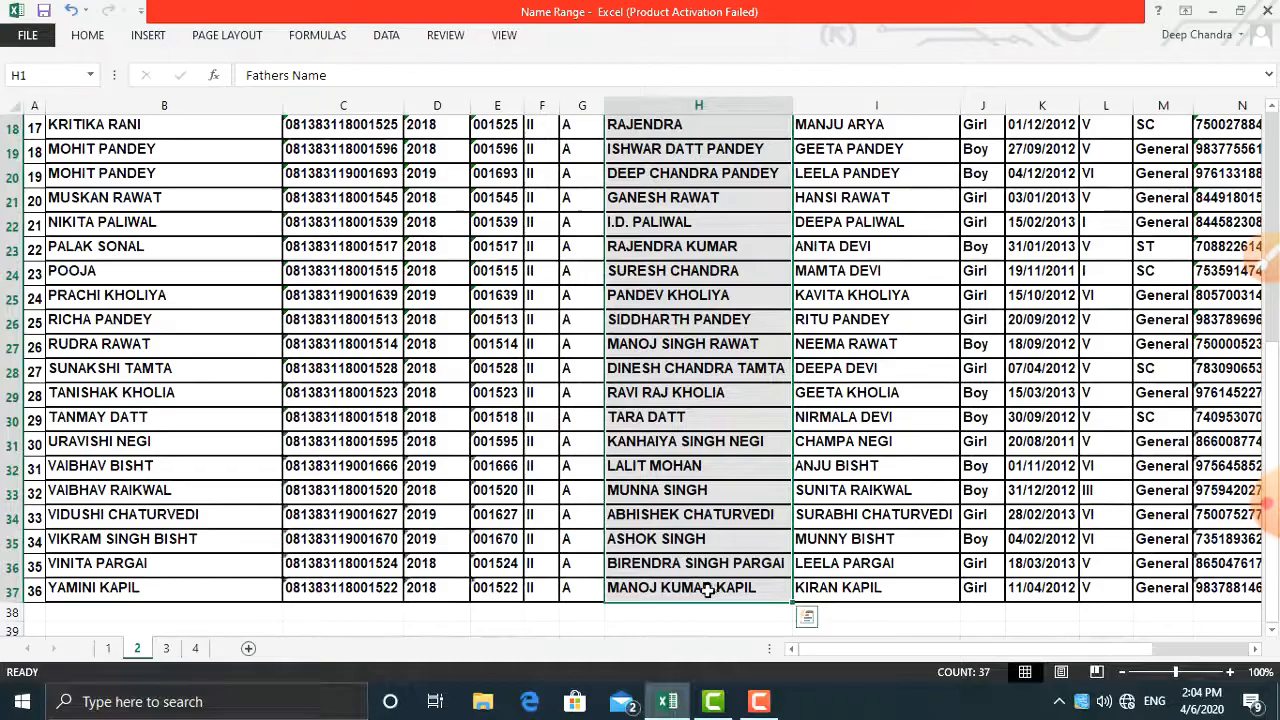
pyautogui.scroll(5, 690, 545)
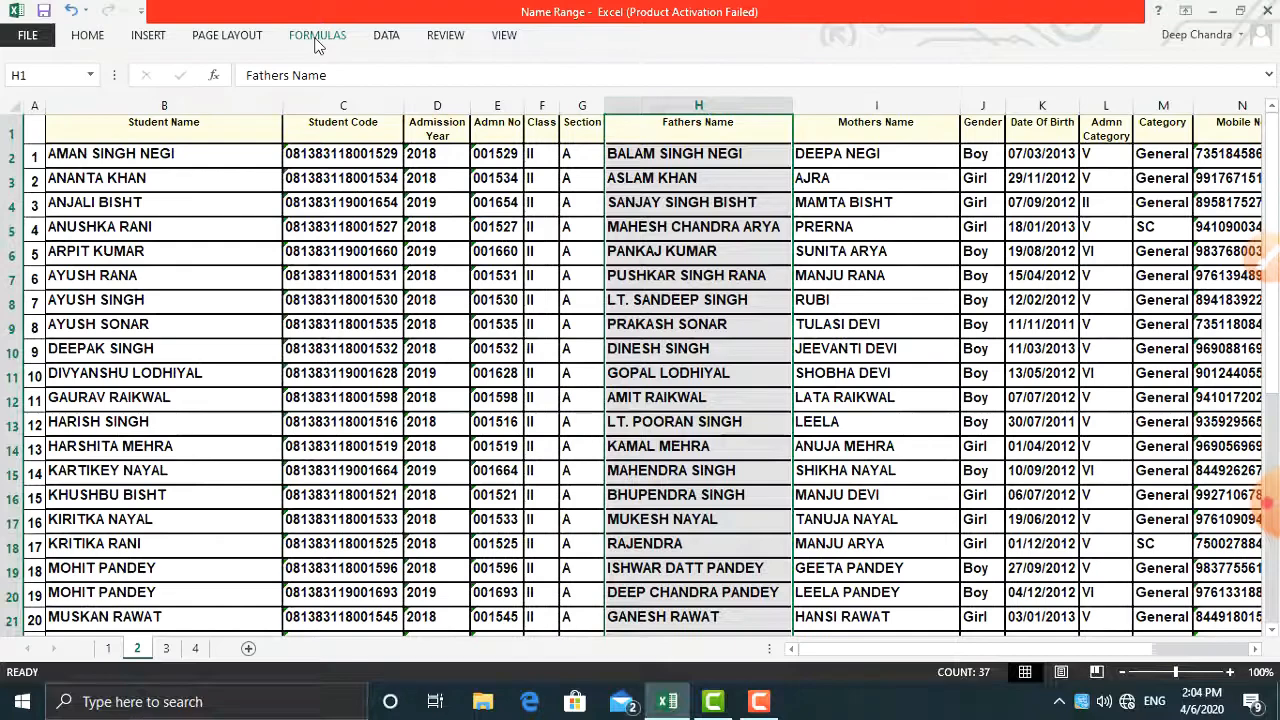
pyautogui.click(30, 75)
pyautogui.press('BackSpace')
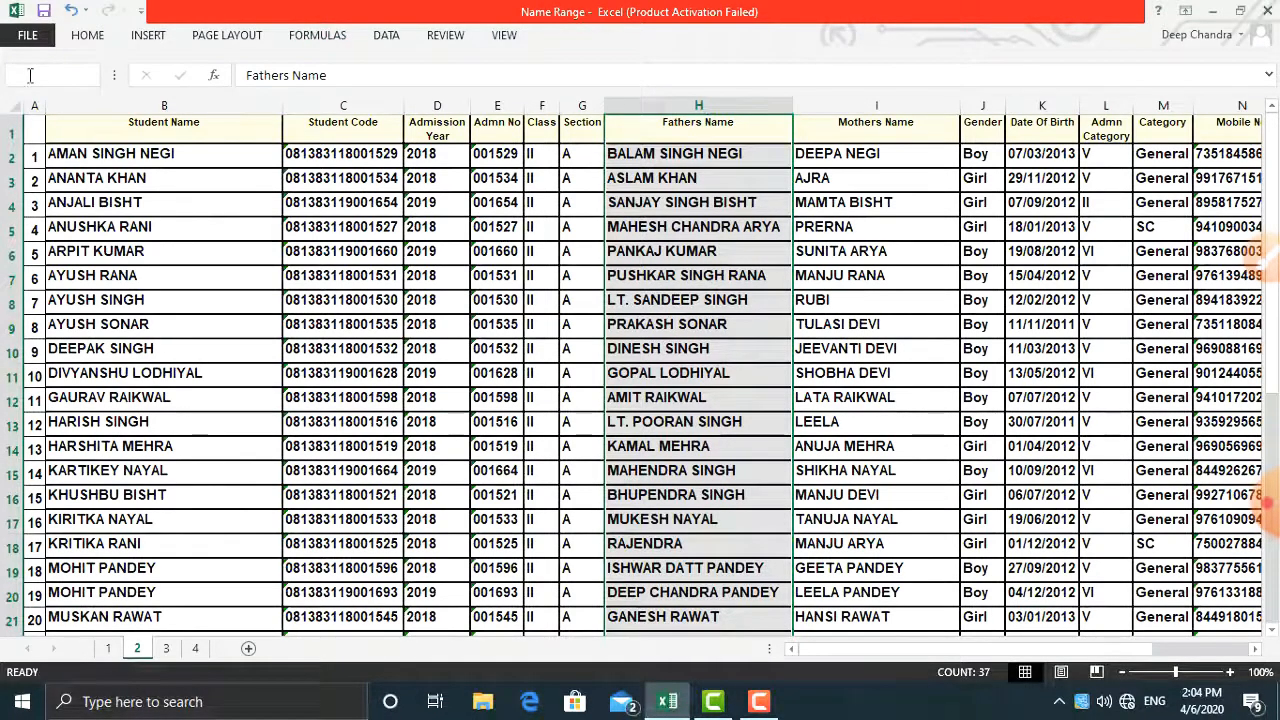
pyautogui.write('Fathers_')
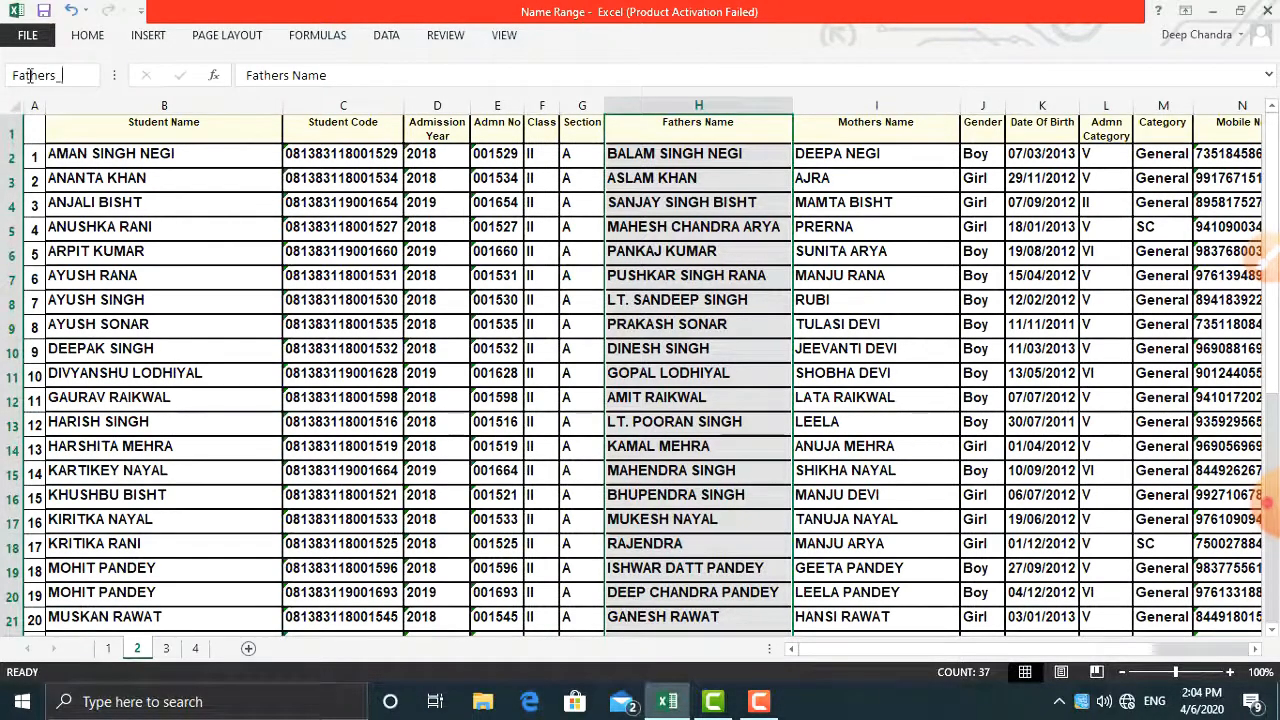
pyautogui.write('name')
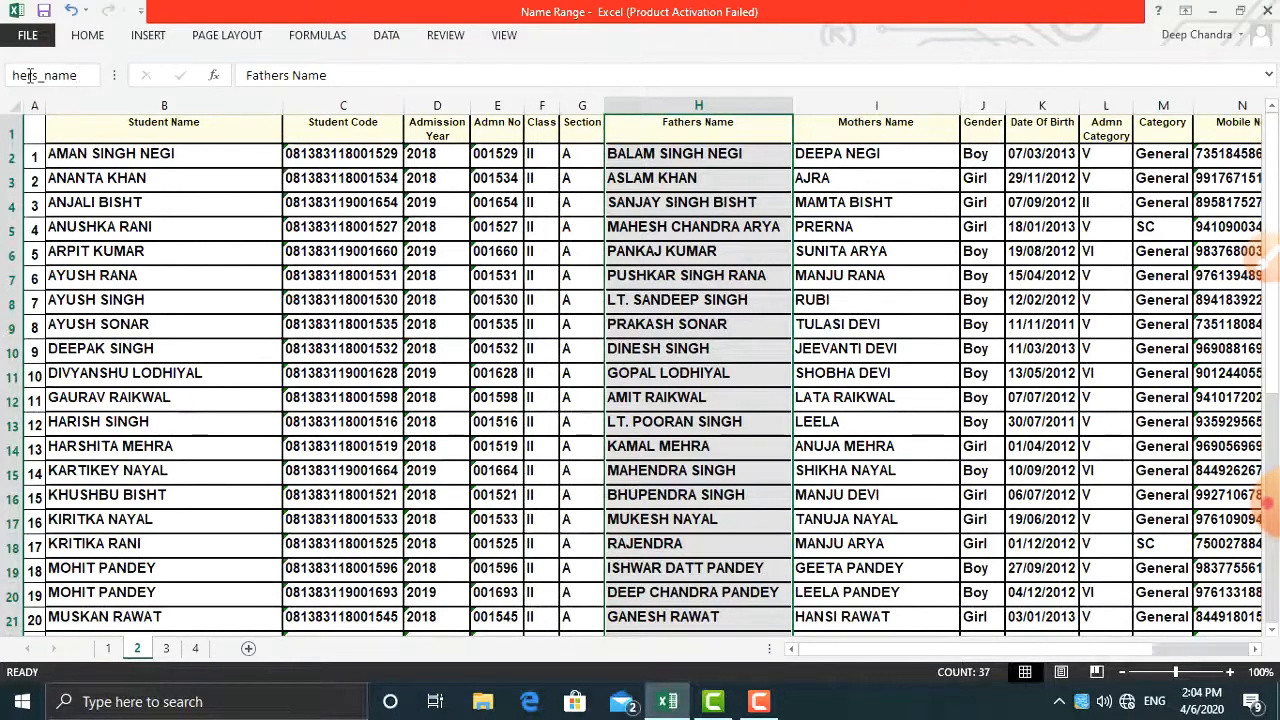
pyautogui.press('Return')
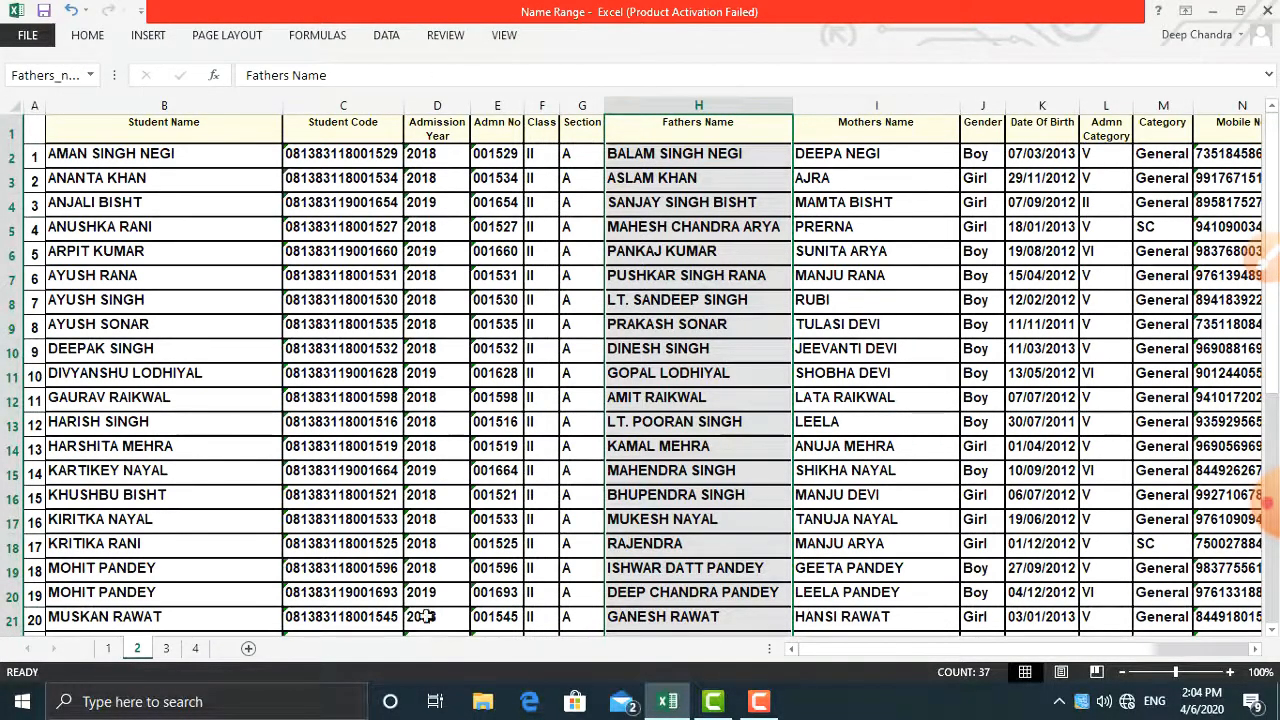
# Name the Total Cost column range F1:F29 on sheet 4, including its heading, total_Cost through the Name Box.
pyautogui.click(195, 648)
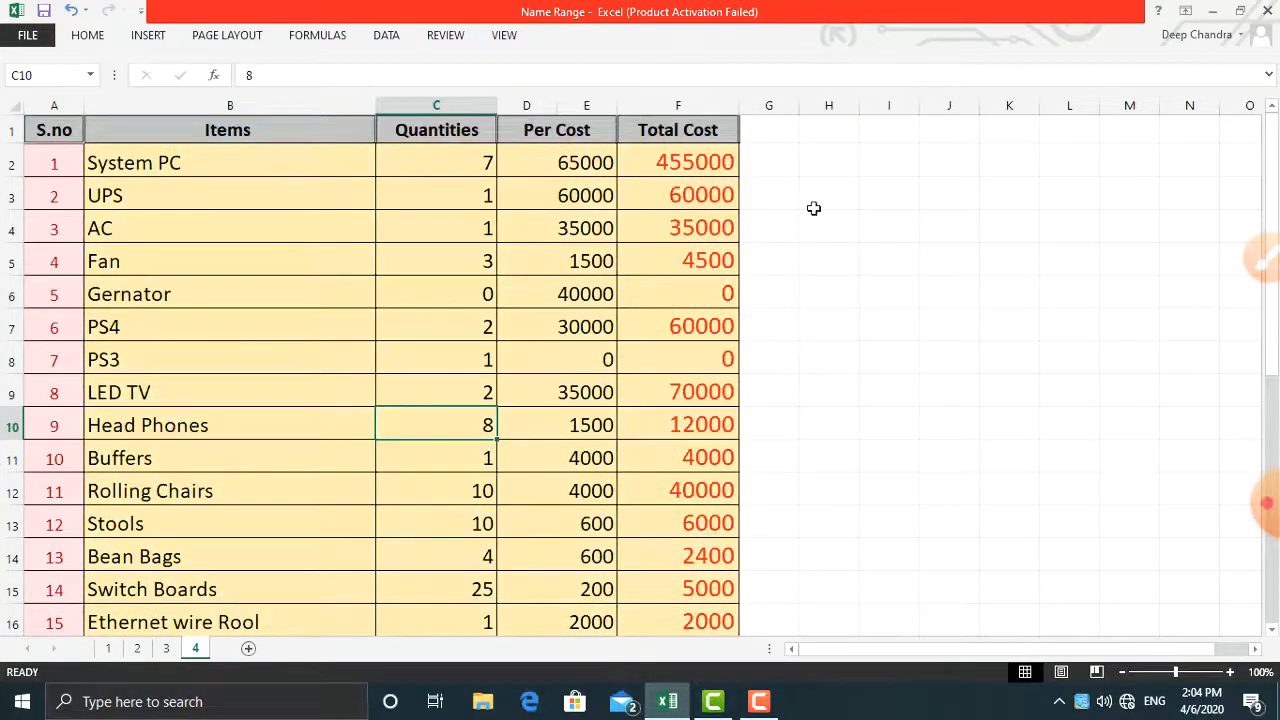
pyautogui.click(686, 131)
pyautogui.moveTo(692, 128); pyautogui.dragTo(710, 555)
pyautogui.click(46, 77)
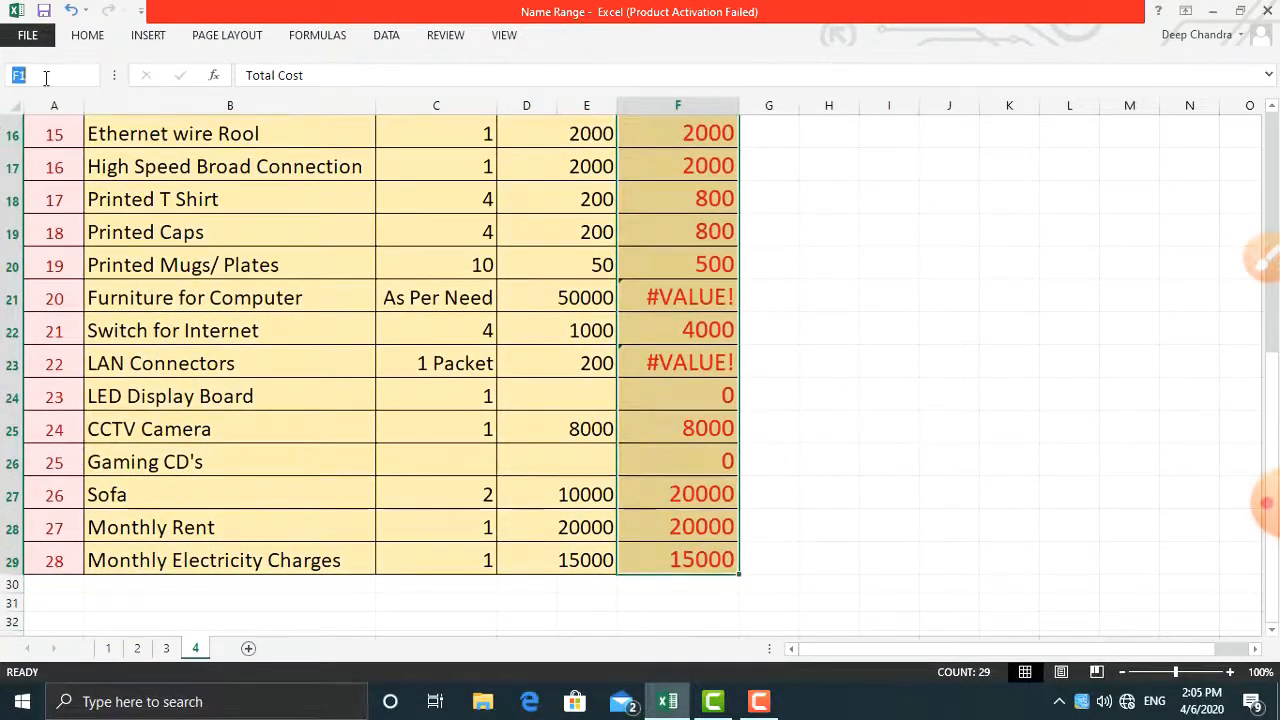
pyautogui.press('BackSpace')
pyautogui.write('total_Cost')
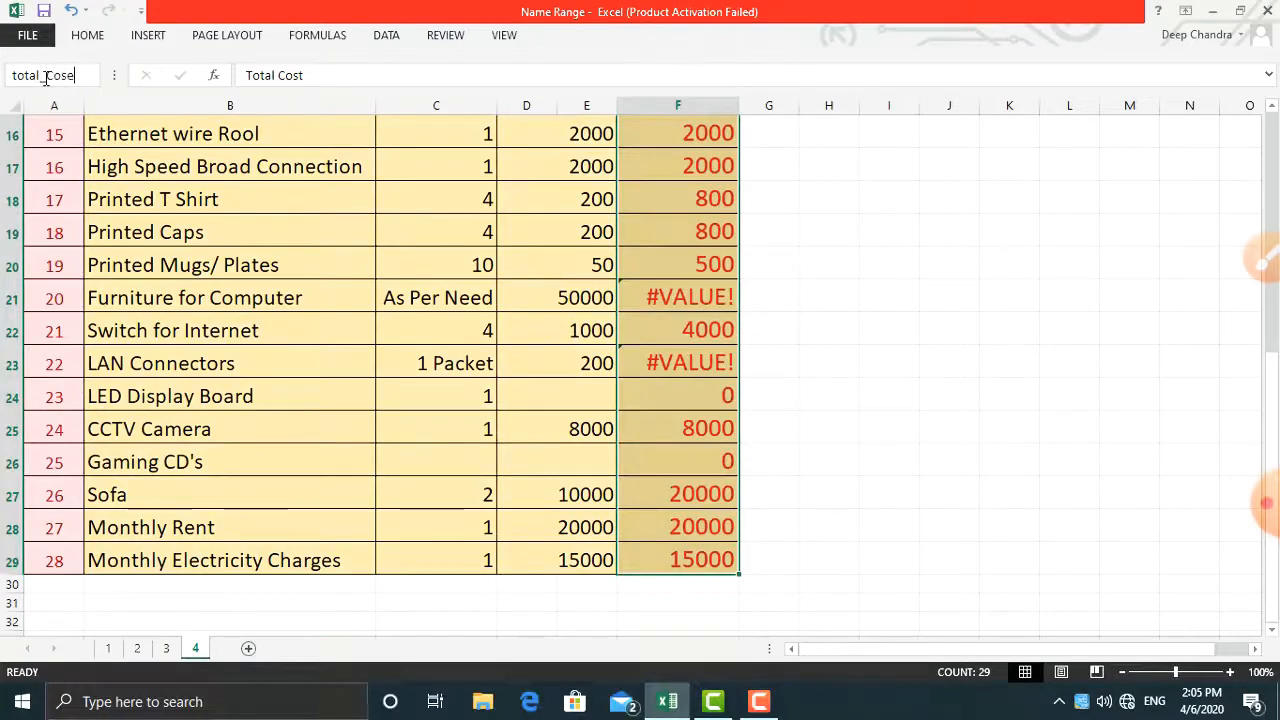
pyautogui.press('Return')
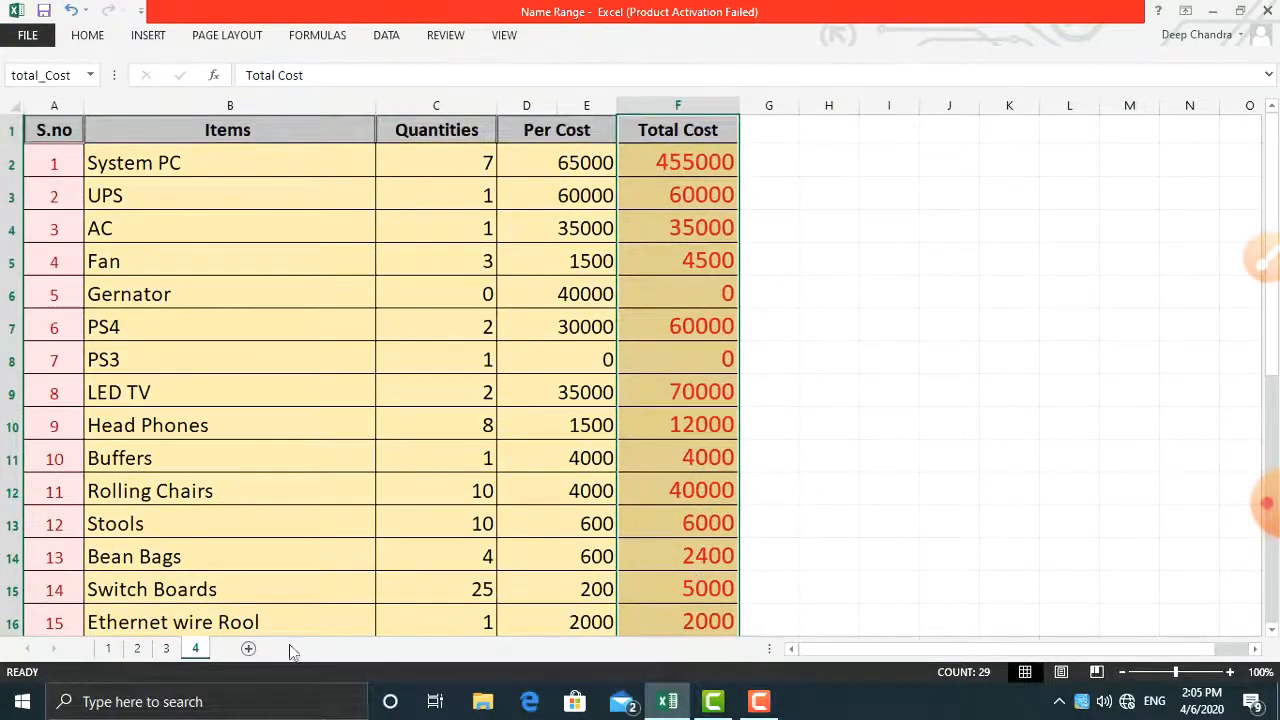
# Name the Total Cost range F4:G32 on sheet 1, including its heading, total_Cost1 through the Name Box.
pyautogui.click(108, 648)
pyautogui.moveTo(499, 176); pyautogui.dragTo(506, 596)
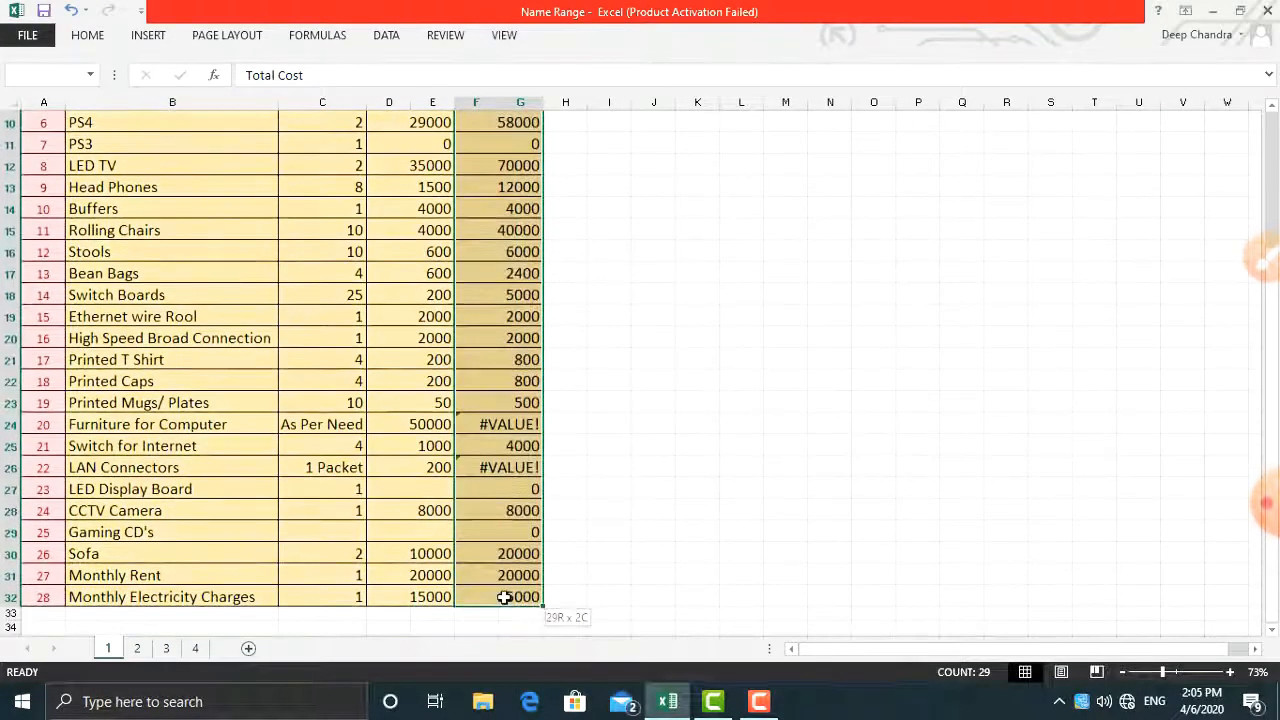
pyautogui.click(68, 82)
pyautogui.press('BackSpace')
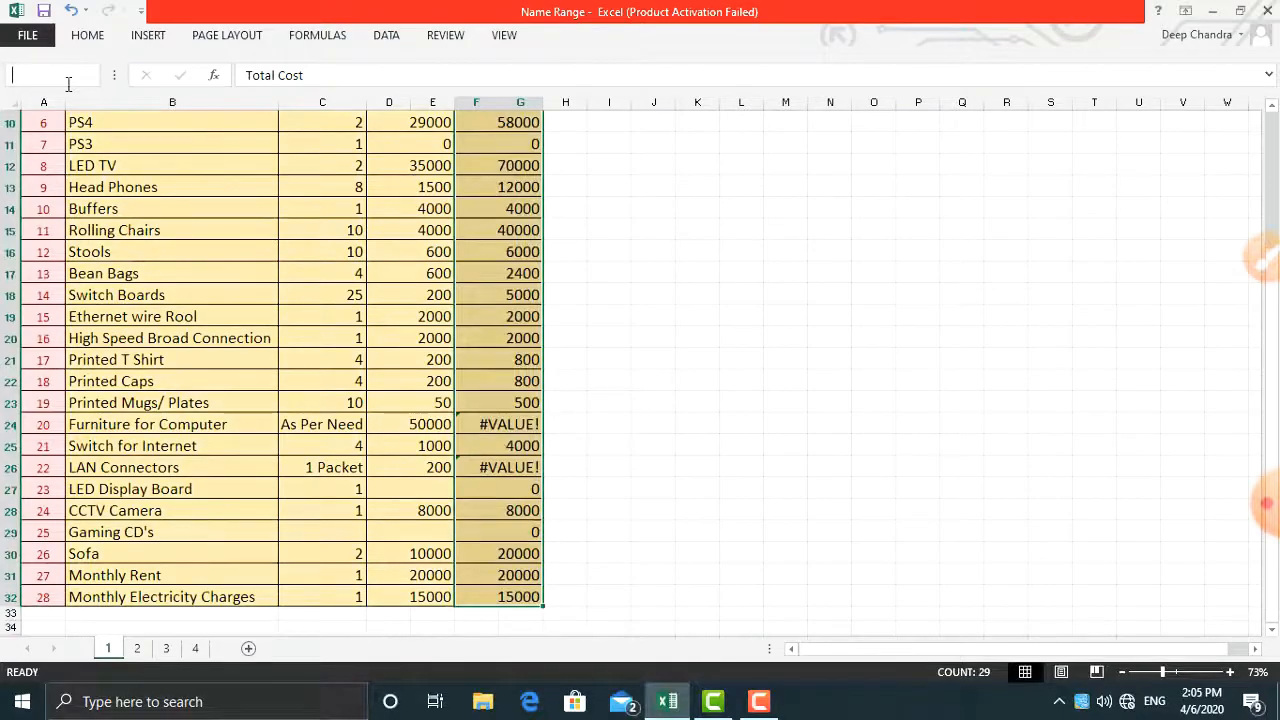
pyautogui.write('total_Cose')
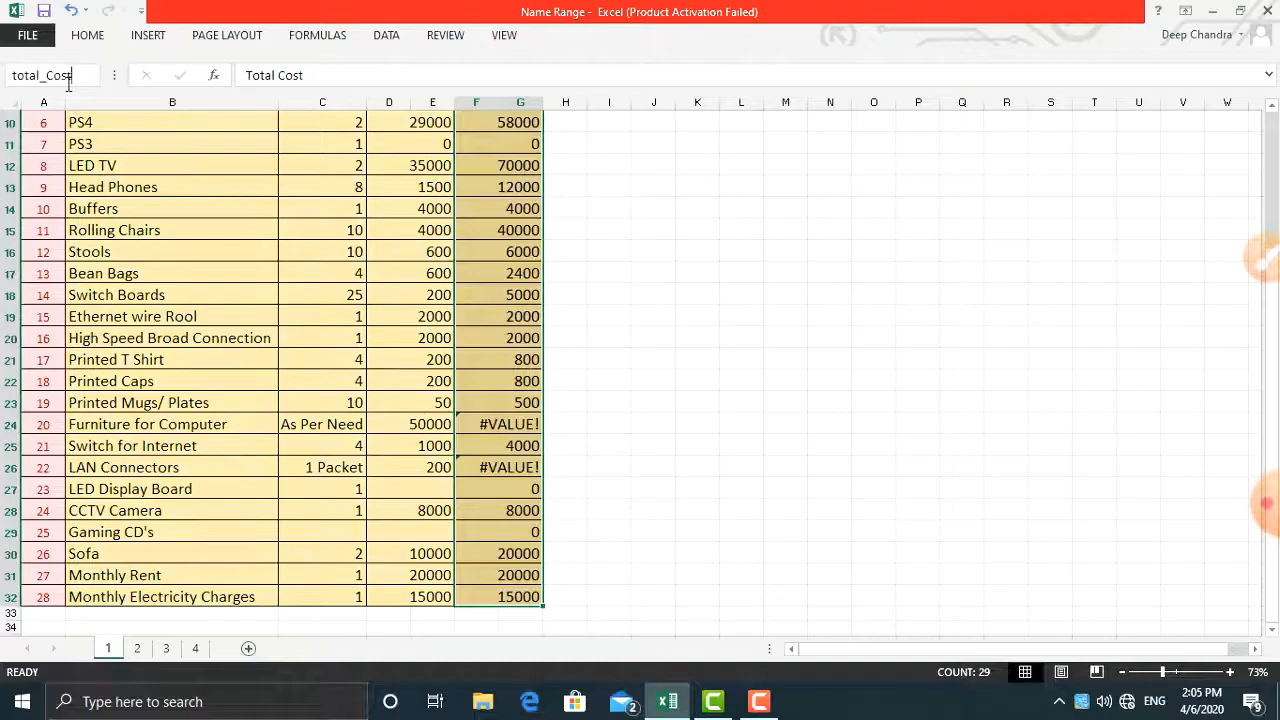
pyautogui.write('1')
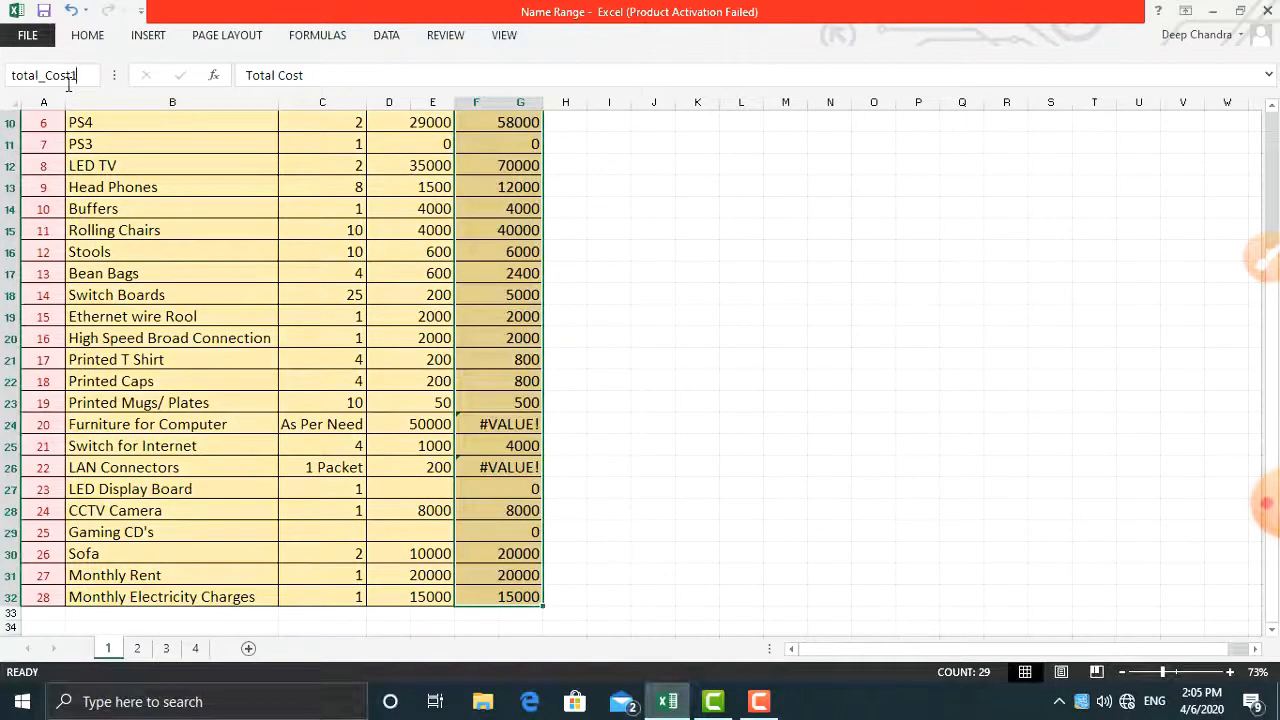
pyautogui.press('Return')
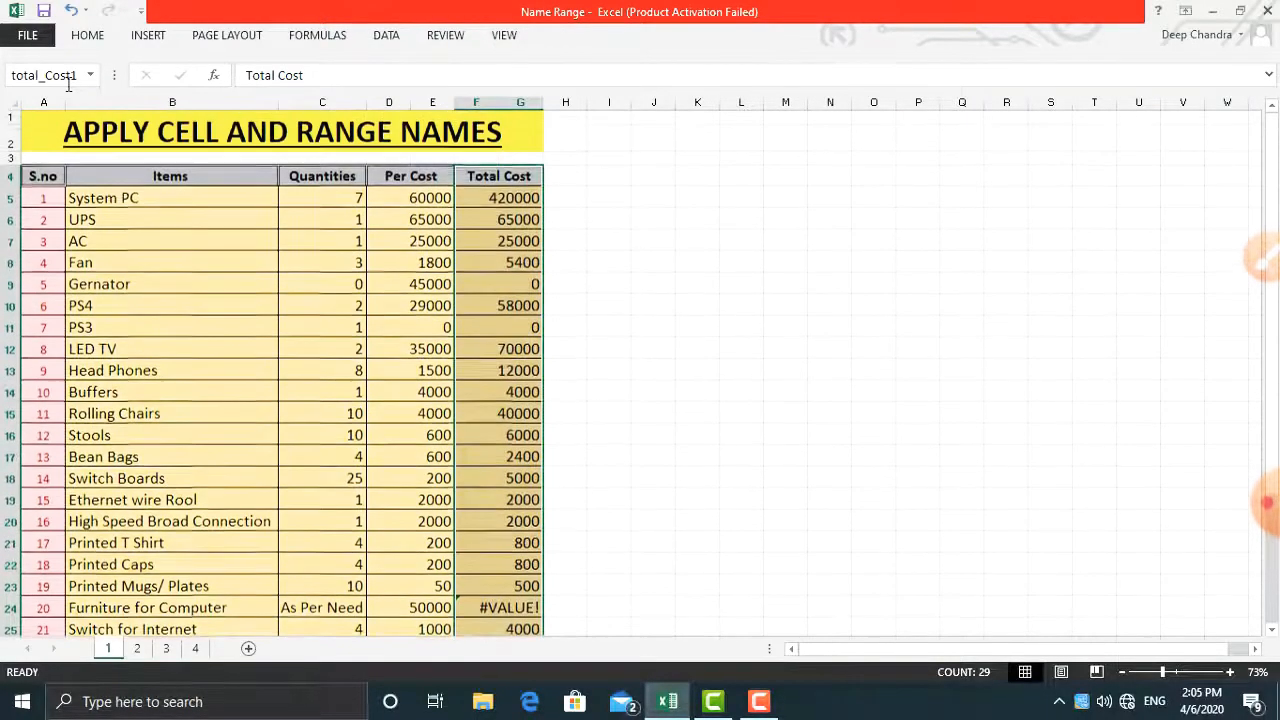
# Review all the defined names and the ranges they refer to in the Name Manager, then close it.
pyautogui.click(203, 219)
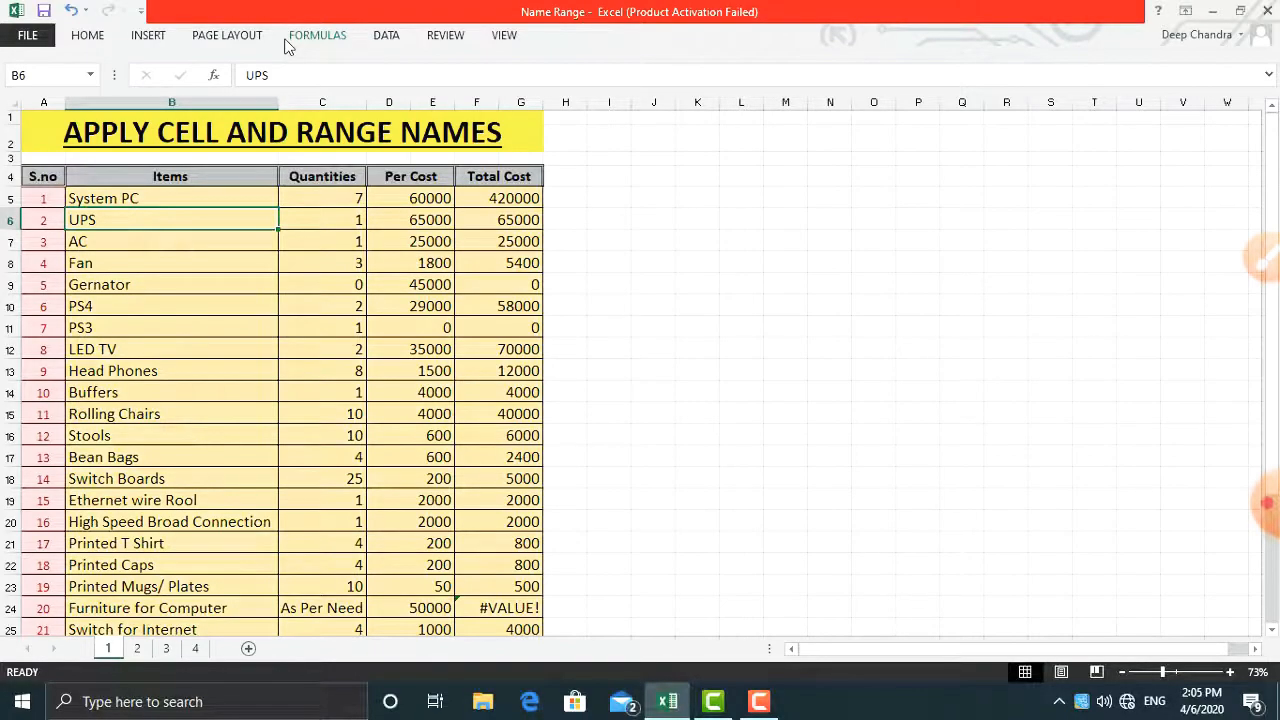
pyautogui.hotkey('ctrl', 'F3')
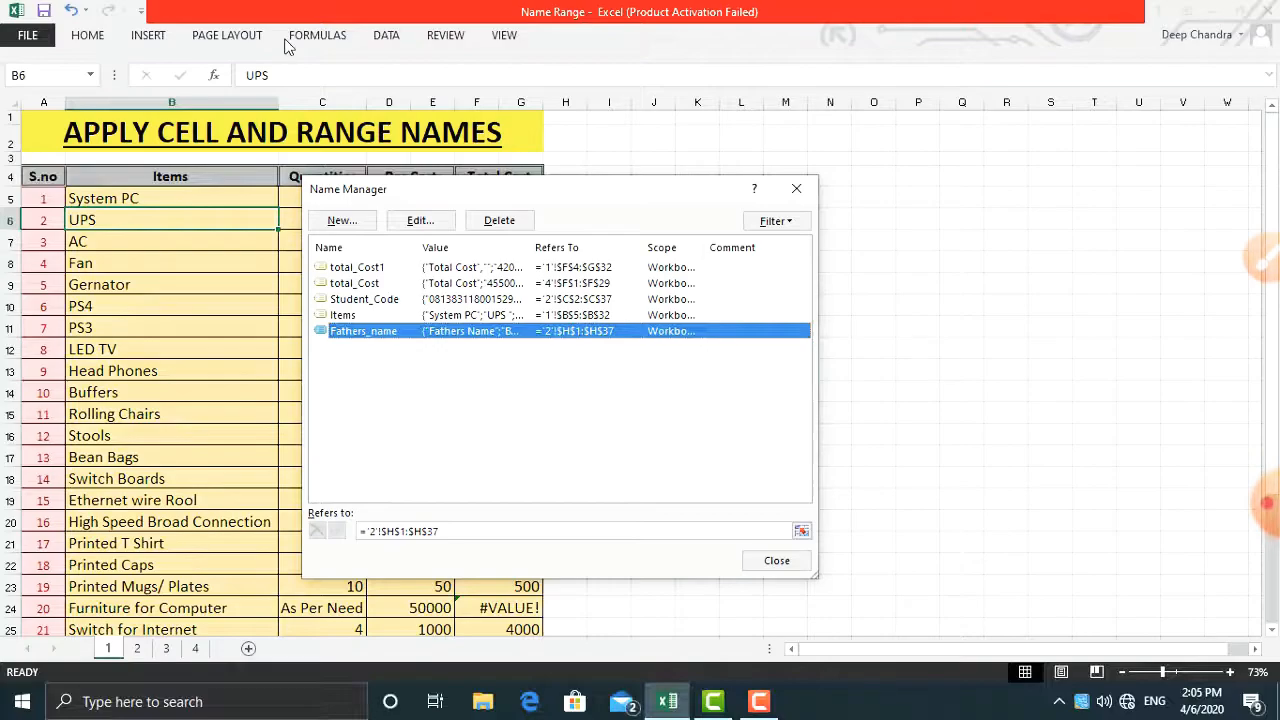
pyautogui.hotkey('shift', 'Up')
pyautogui.hotkey('shift', 'Up')
pyautogui.hotkey('shift', 'Up')
pyautogui.hotkey('shift', 'Up')
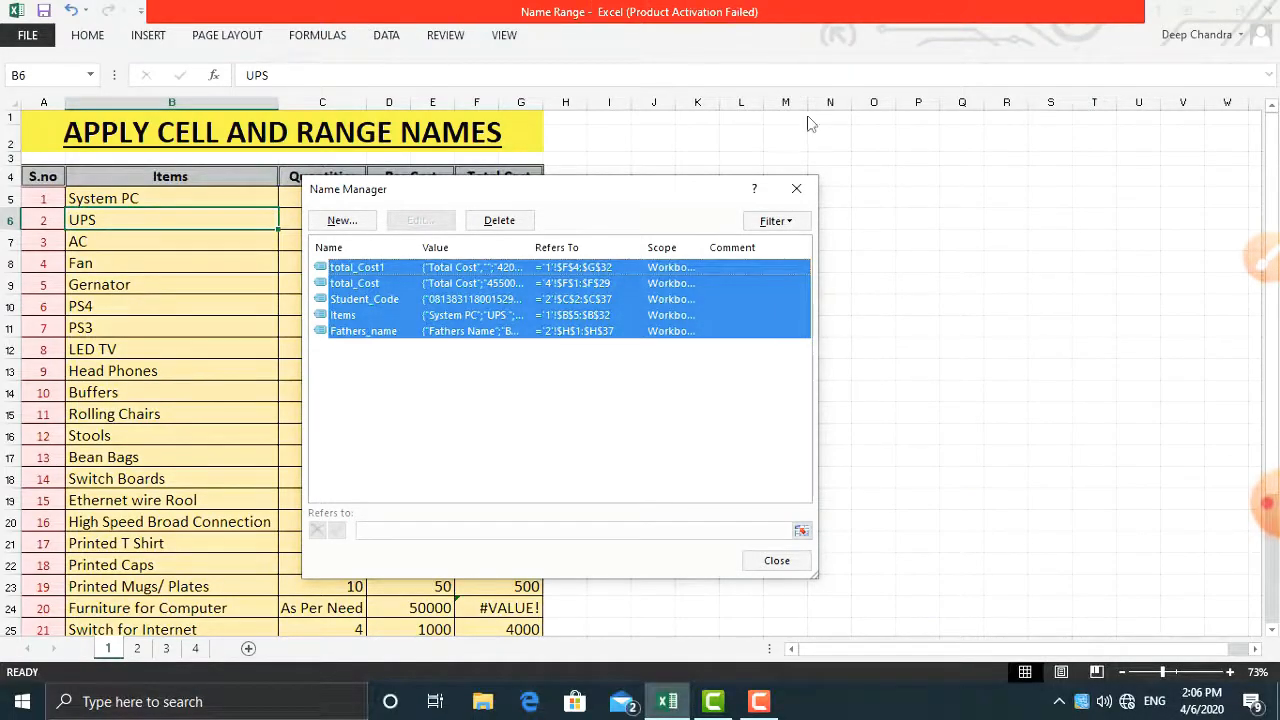
pyautogui.click(796, 188)
pyautogui.click(234, 365)
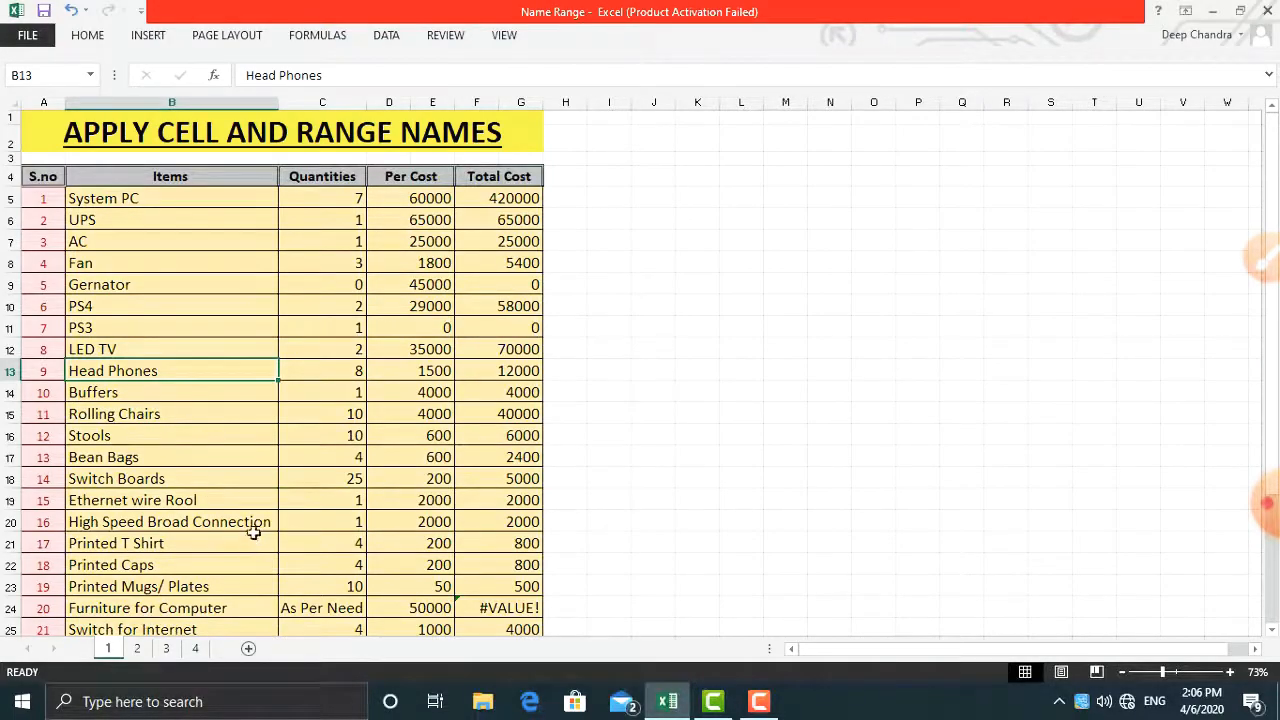
# Jump from sheet 1 to the Fathers_name range using the list of names in the Name Box.
pyautogui.click(870, 355)
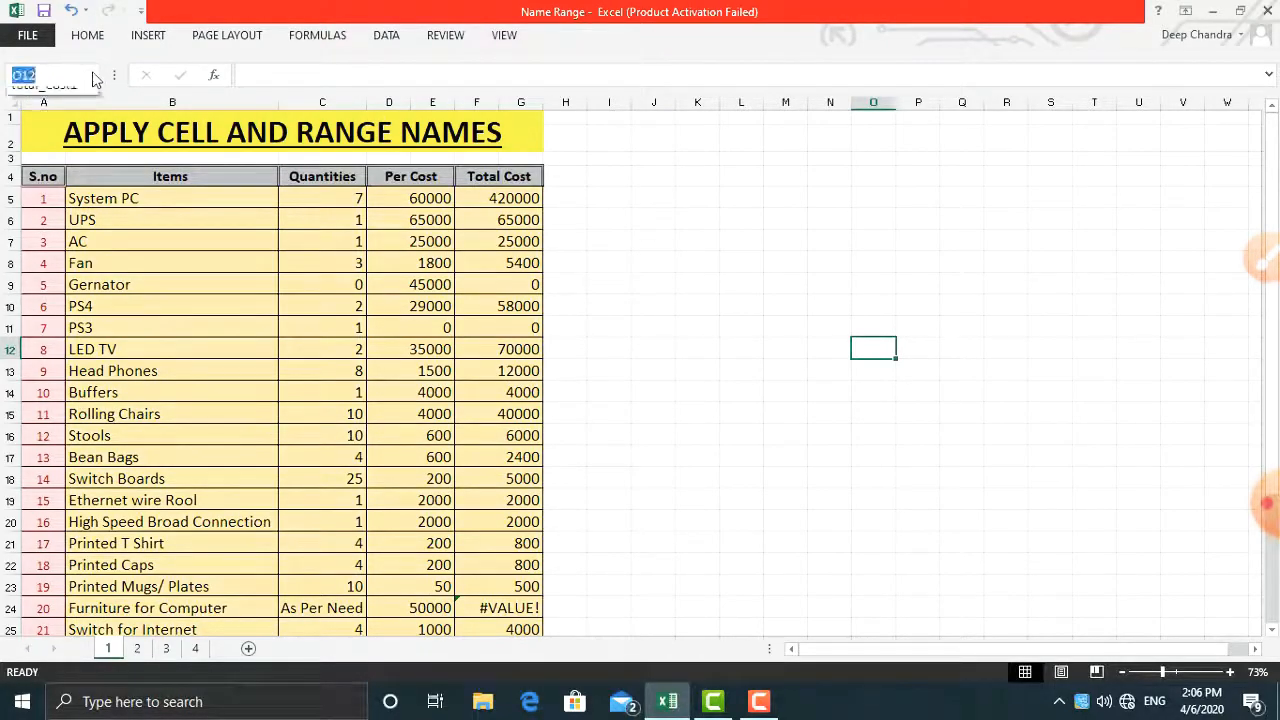
pyautogui.click(92, 76)
pyautogui.click(92, 76)
pyautogui.click(92, 76)
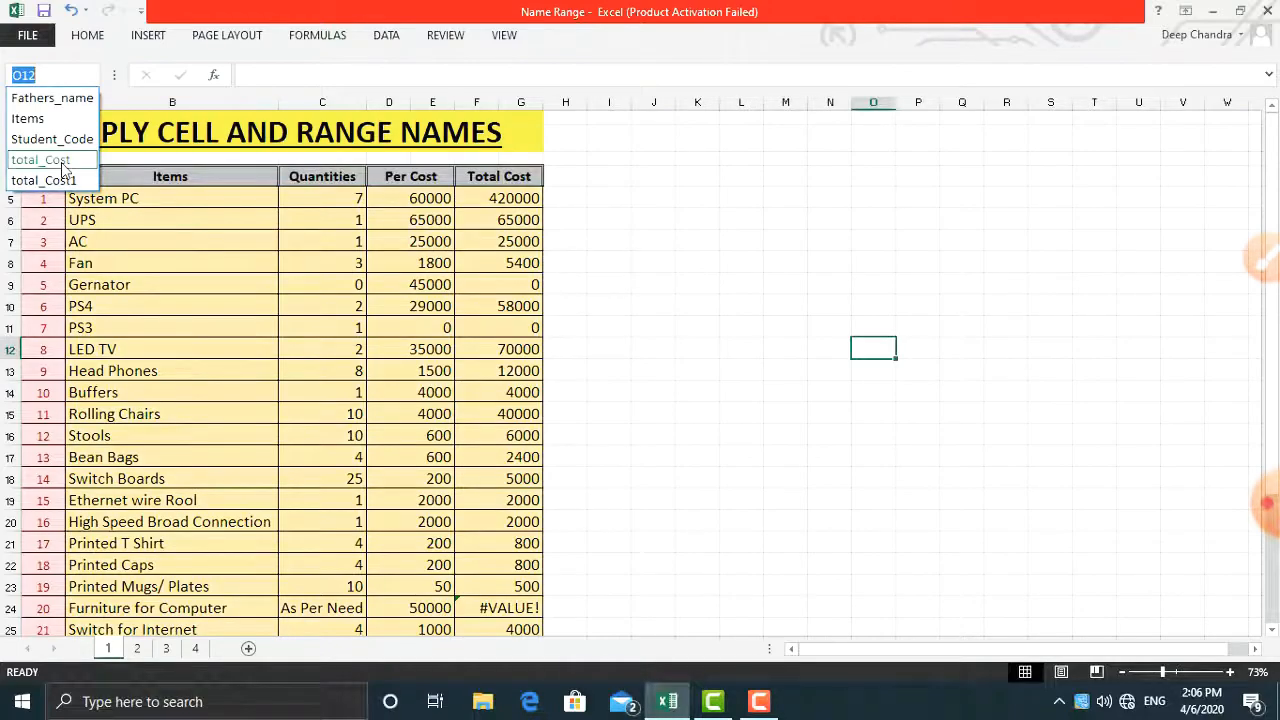
pyautogui.click(62, 105)
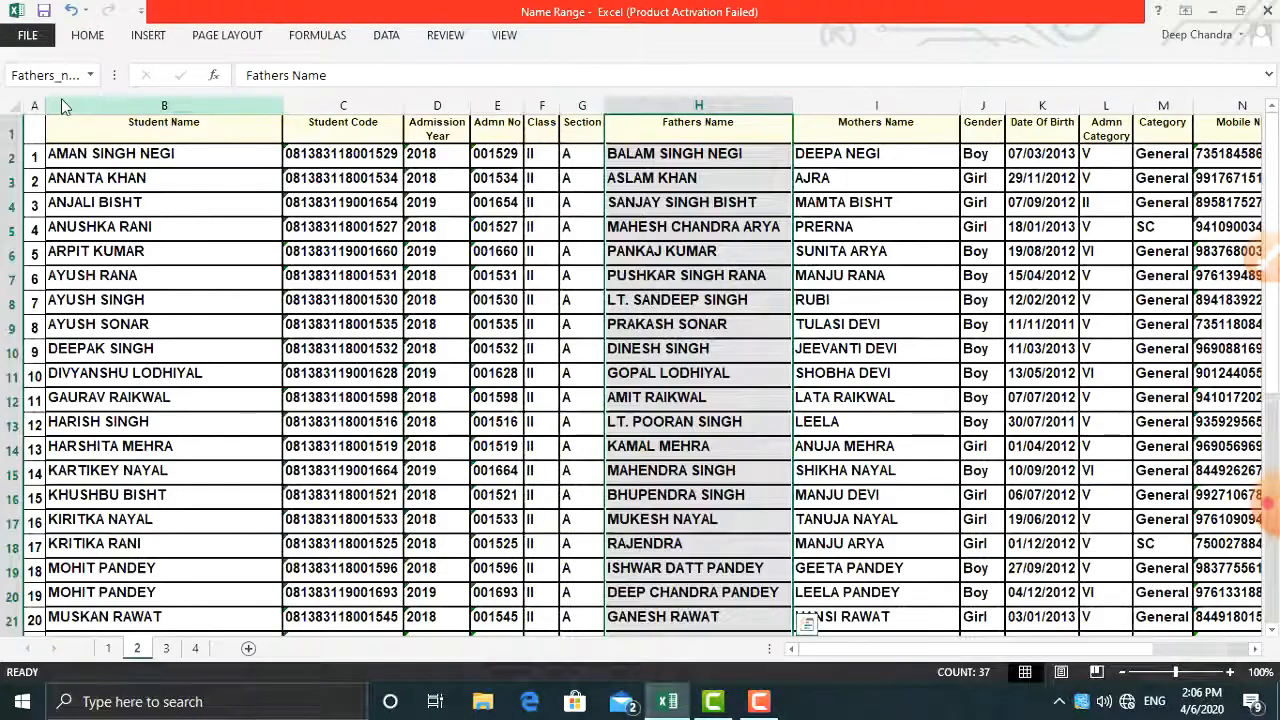
pyautogui.click(108, 648)
pyautogui.click(90, 76)
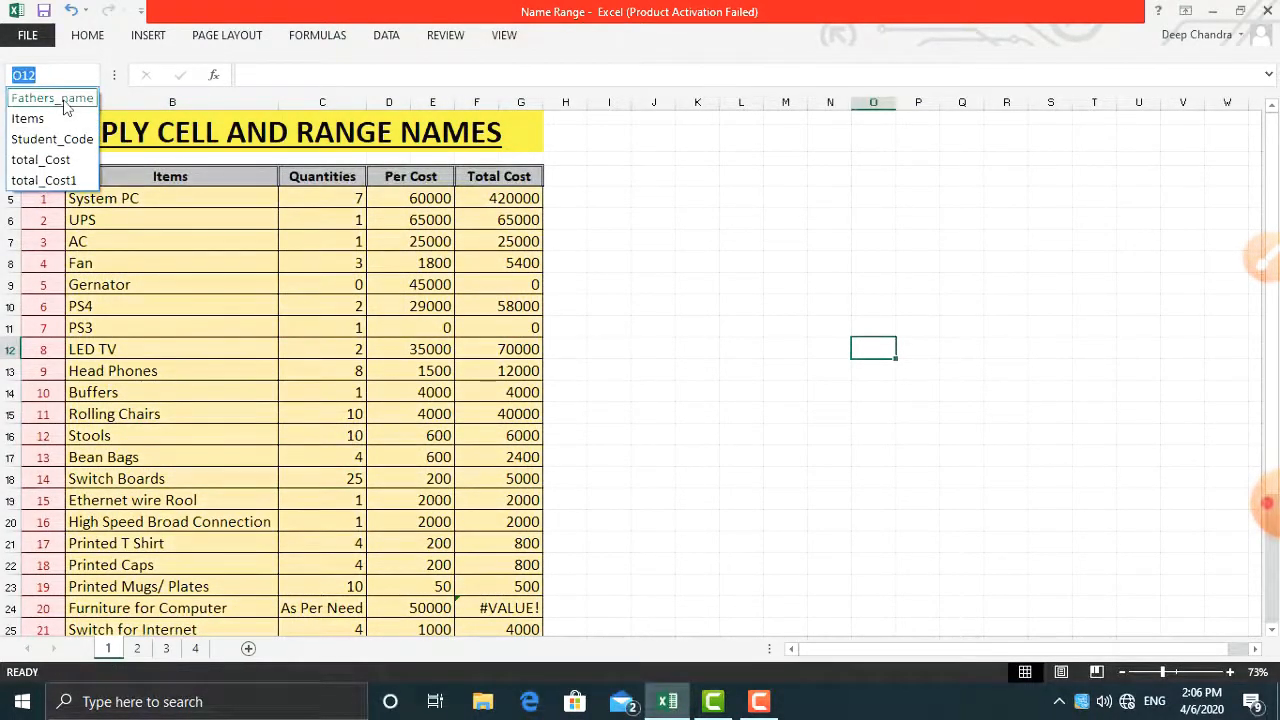
pyautogui.click(64, 104)
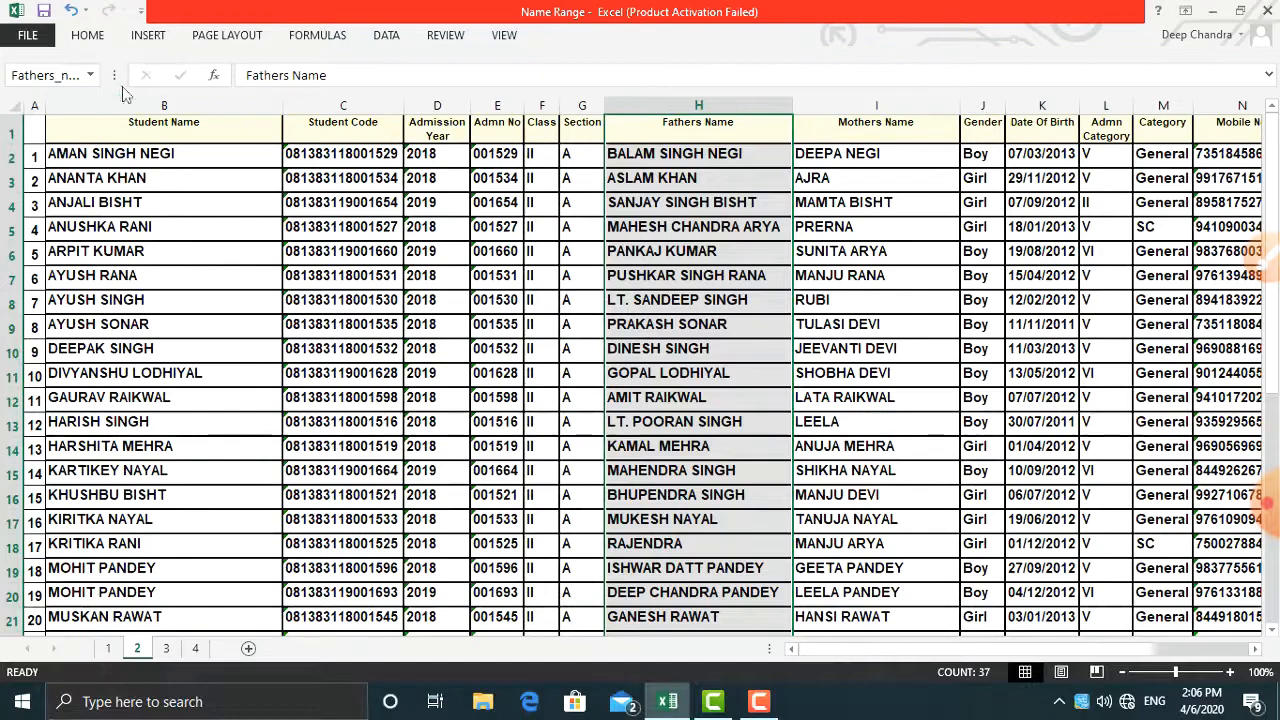
# Go to the total_Cost range through the Name Box and view its full extent on sheet 4.
pyautogui.click(90, 76)
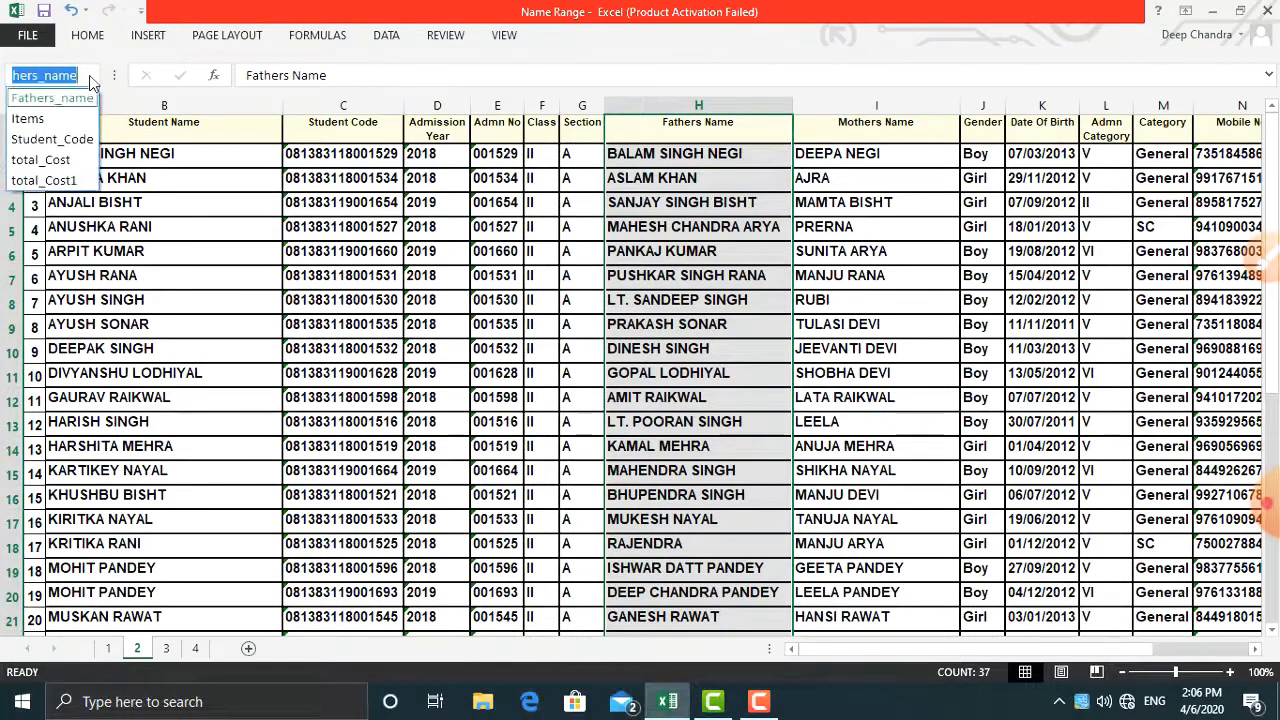
pyautogui.click(60, 170)
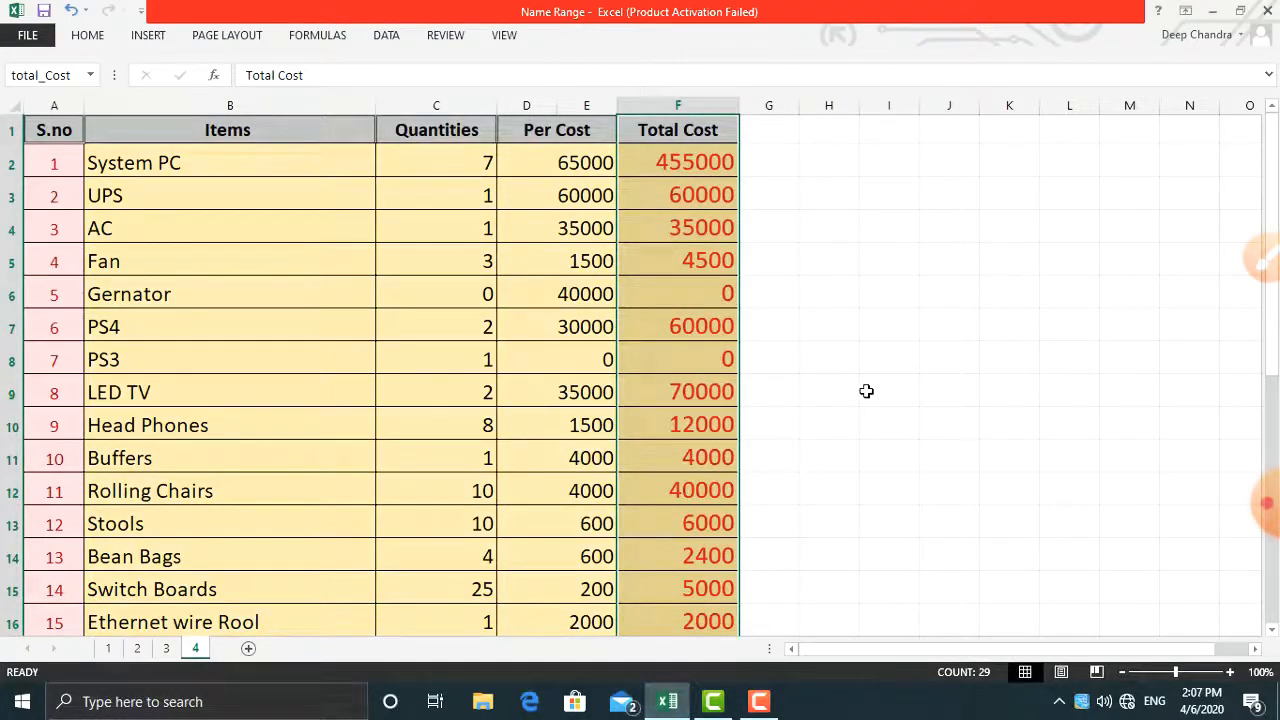
pyautogui.scroll(-3, 862, 392)
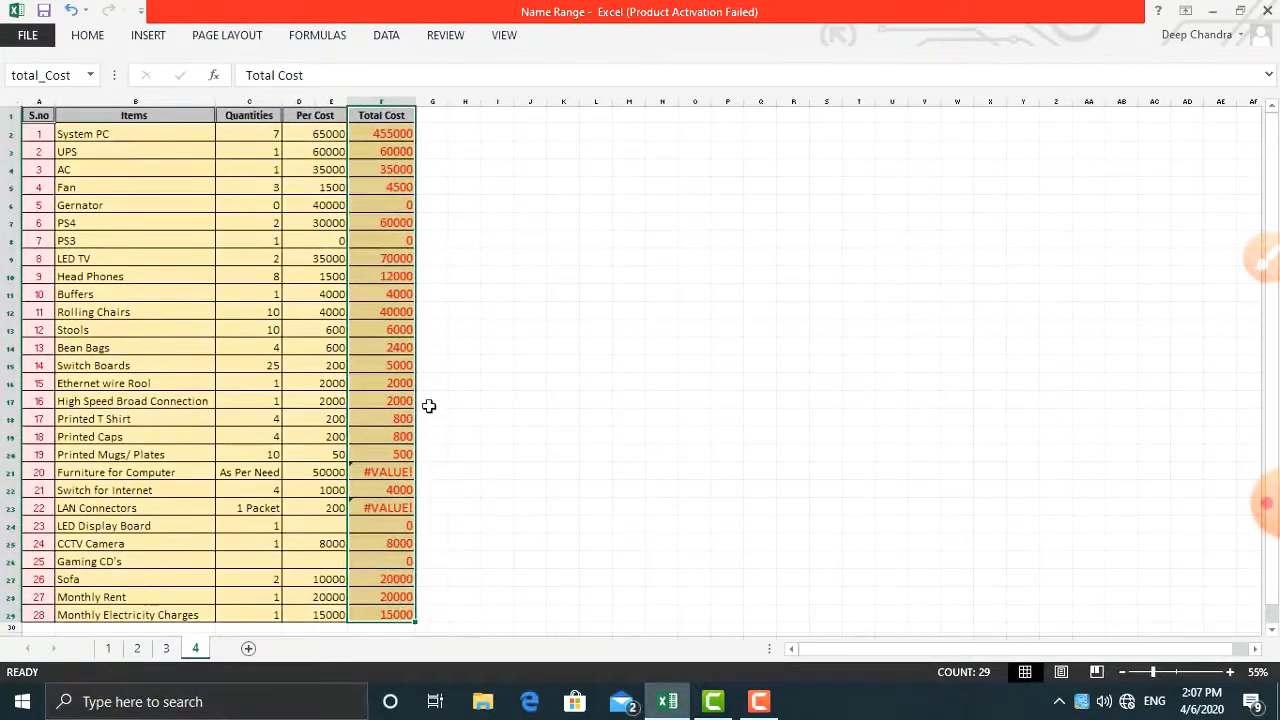
pyautogui.scroll(1, 428, 405)
pyautogui.hotkey('ctrl', 'q')
pyautogui.click(424, 400)
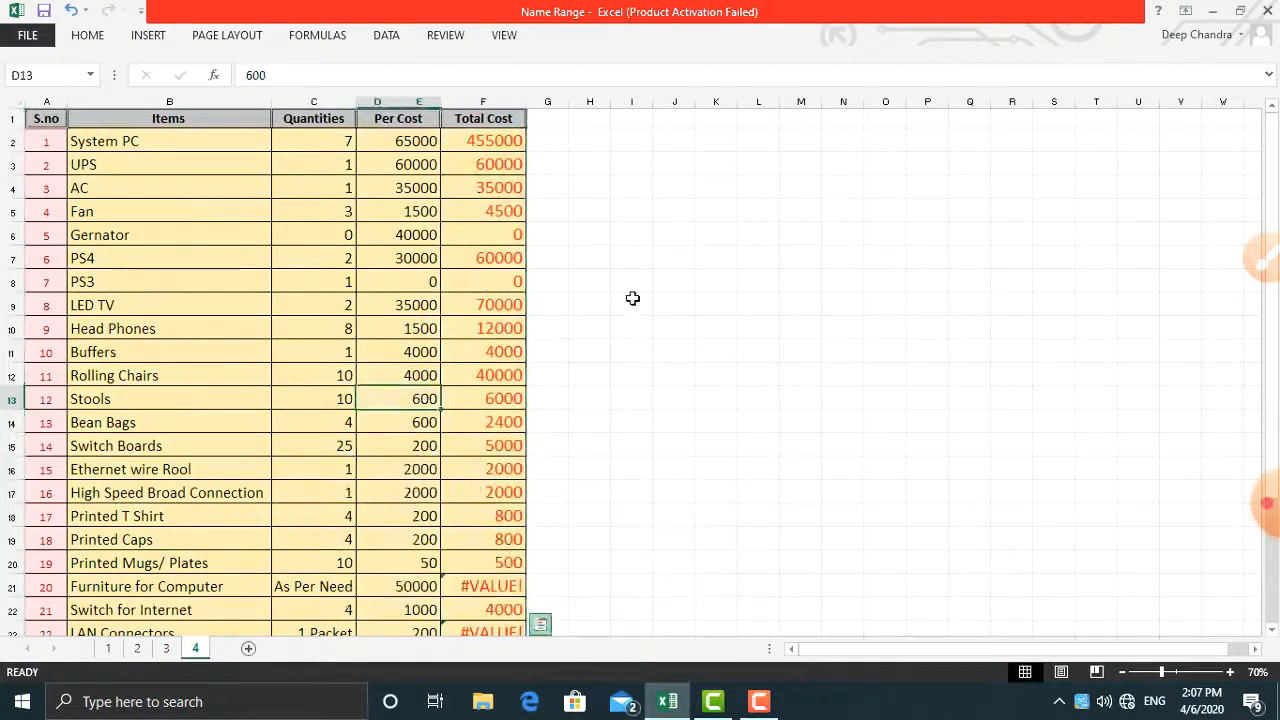
pyautogui.click(632, 298)
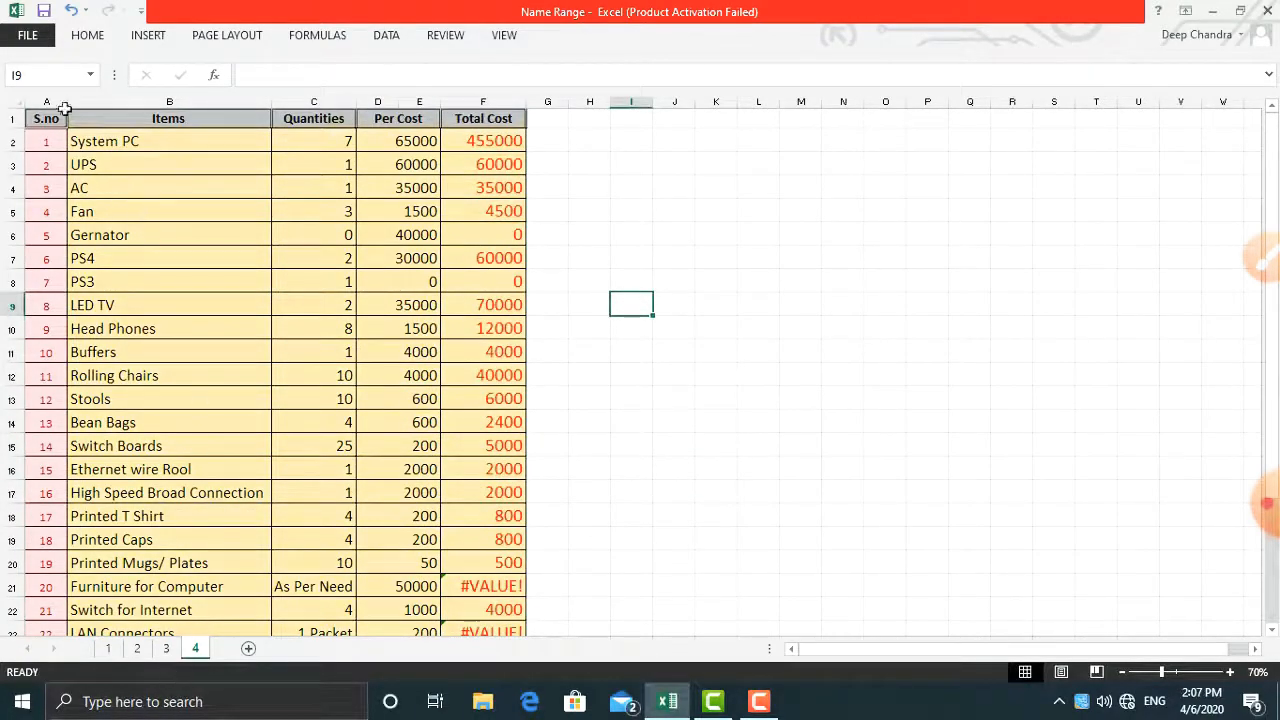
# Go to the total_Cost1 range on sheet 1 through the Name Box and check the cells it covers.
pyautogui.click(90, 75)
pyautogui.click(45, 175)
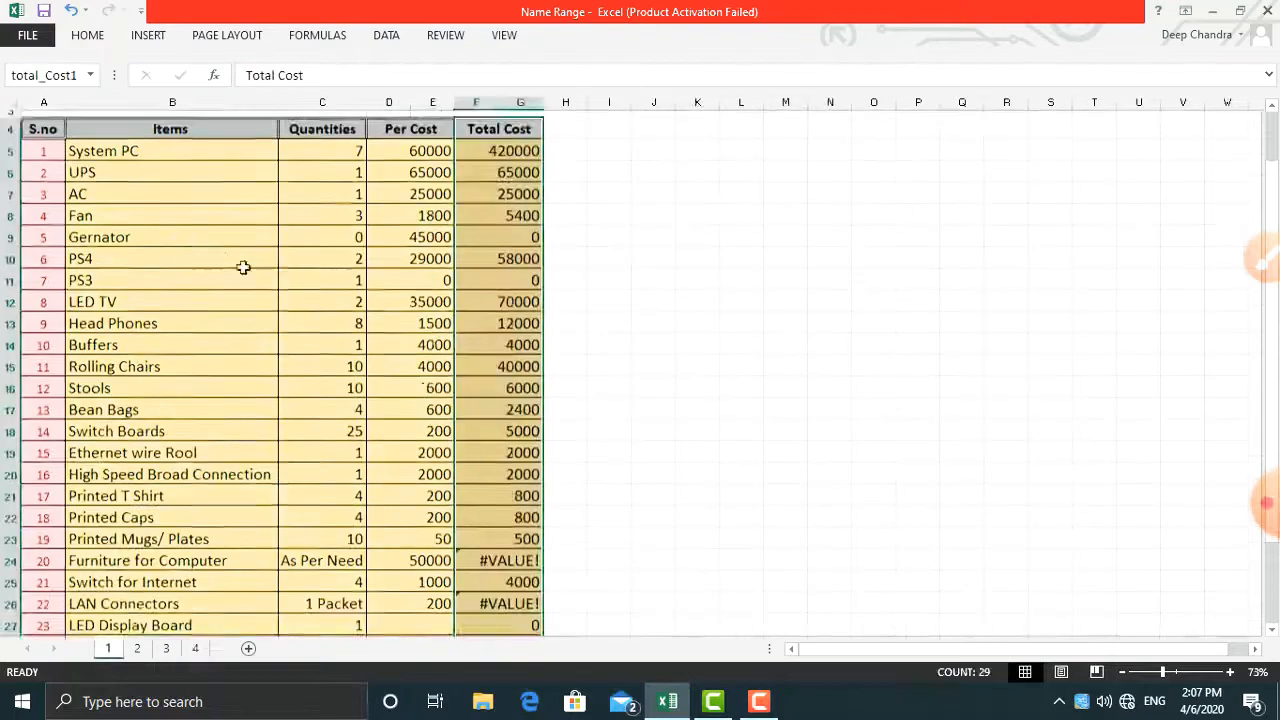
pyautogui.scroll(1, 412, 333)
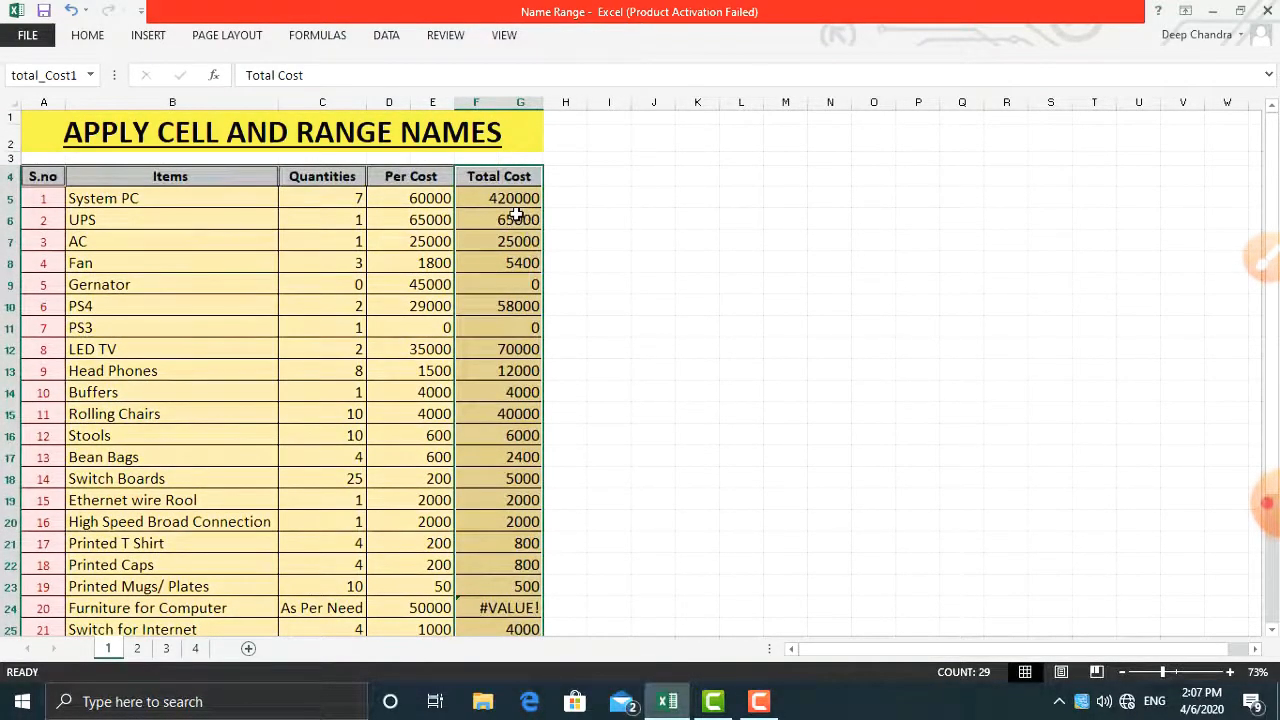
pyautogui.click(760, 246)
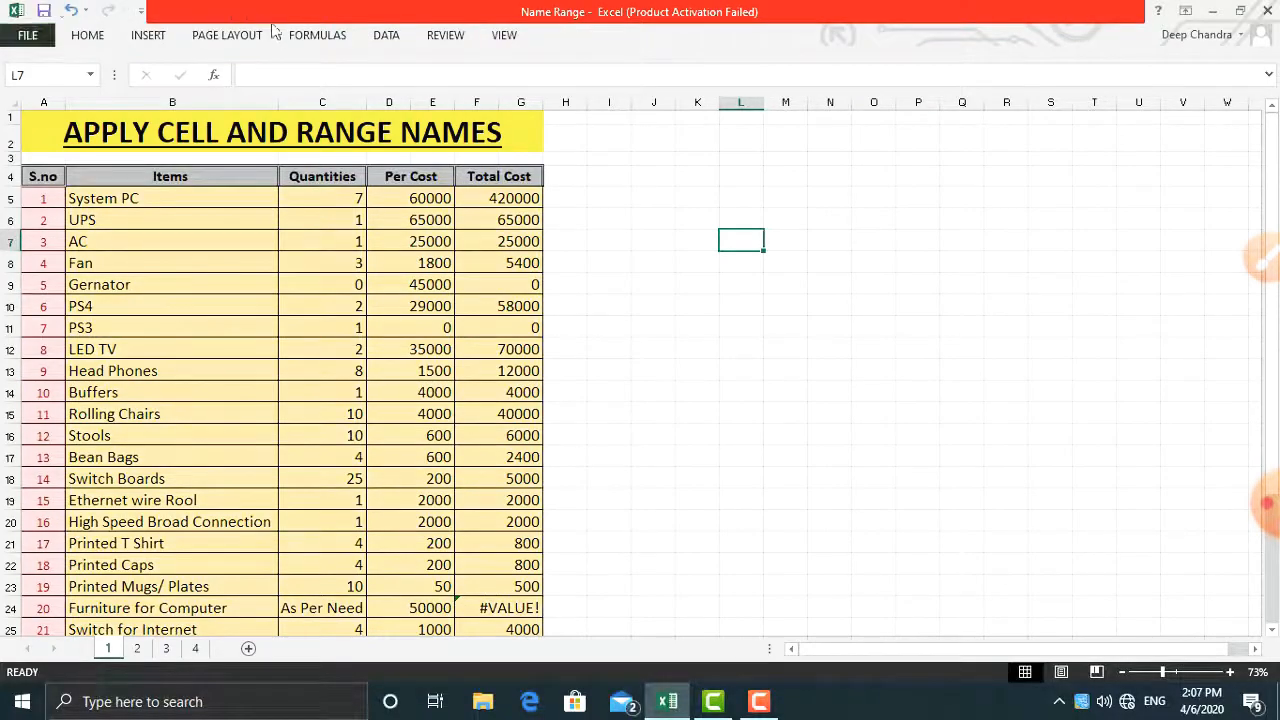
# Delete the defined name Fathers_name in the Name Manager.
pyautogui.click(310, 38)
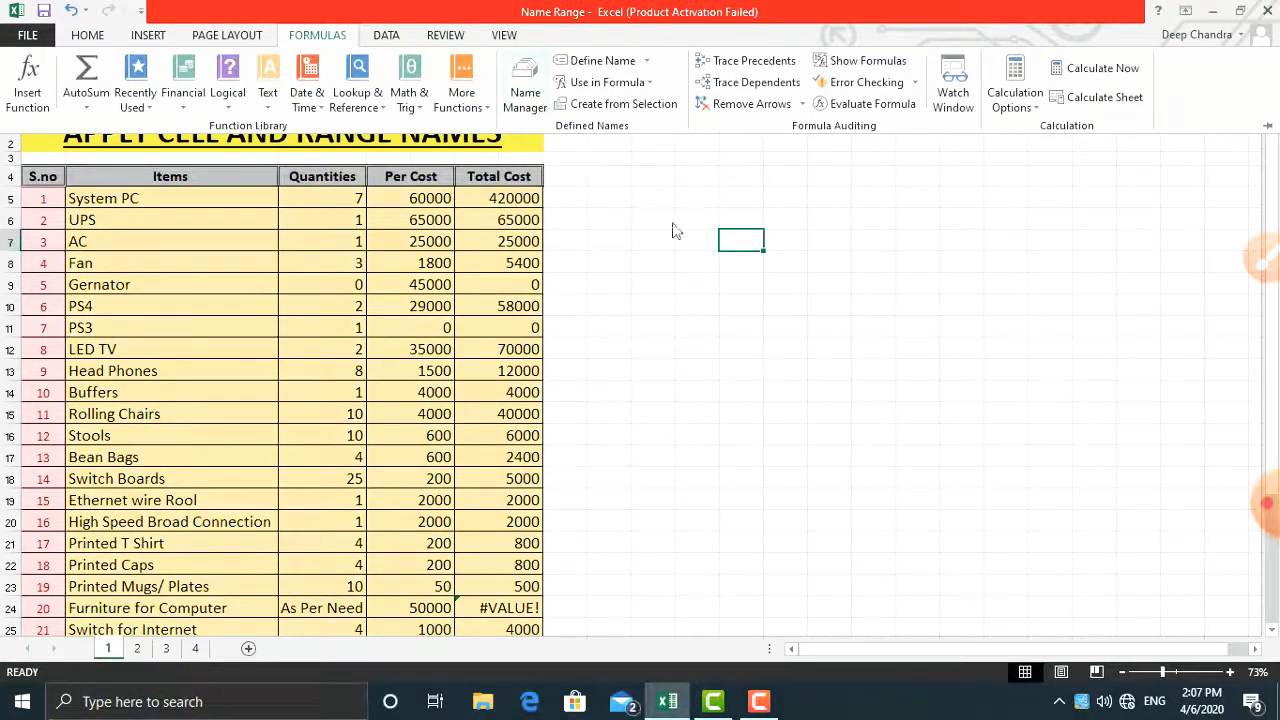
pyautogui.hotkey('ctrl', 'F3')
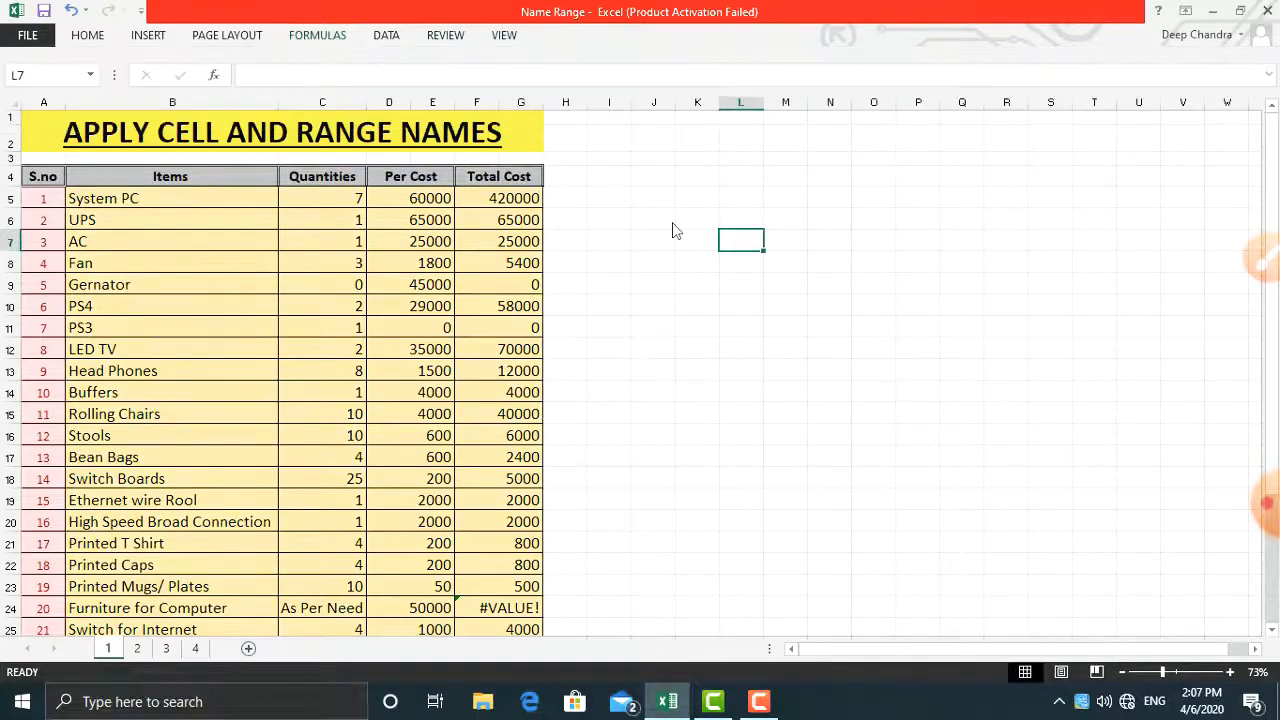
pyautogui.moveTo(378, 190); pyautogui.dragTo(441, 88)
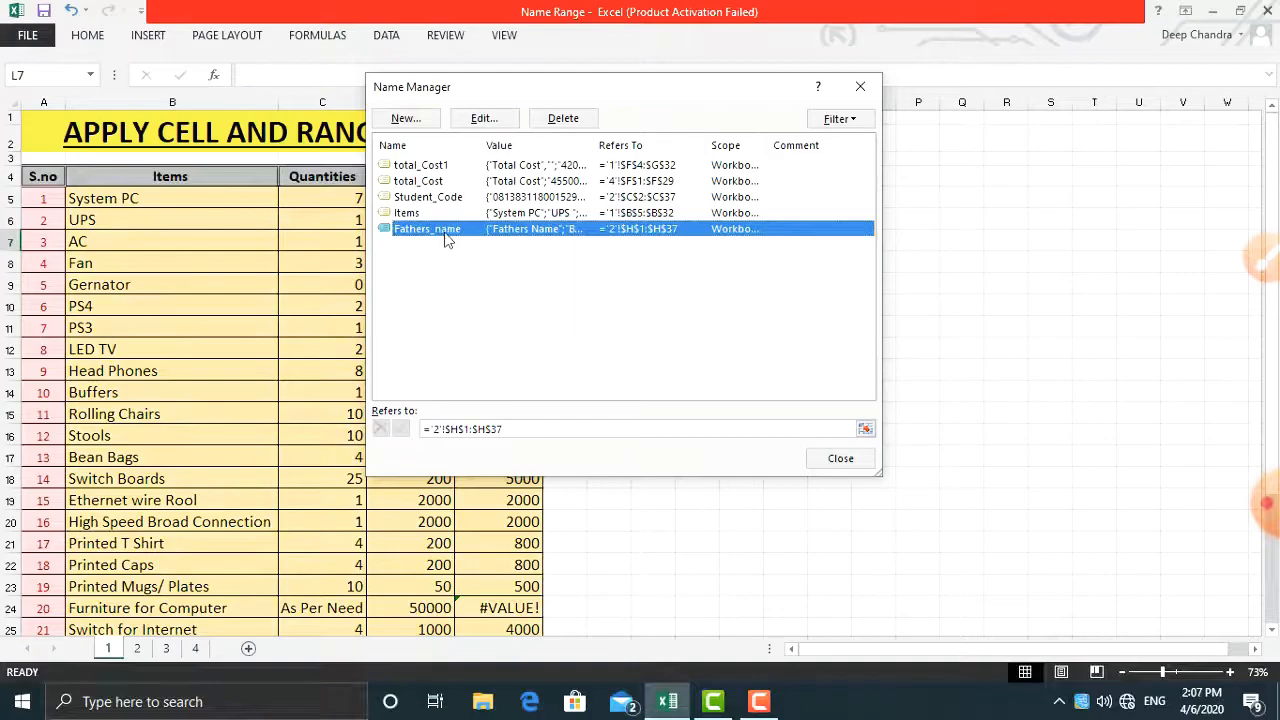
pyautogui.press('Delete')
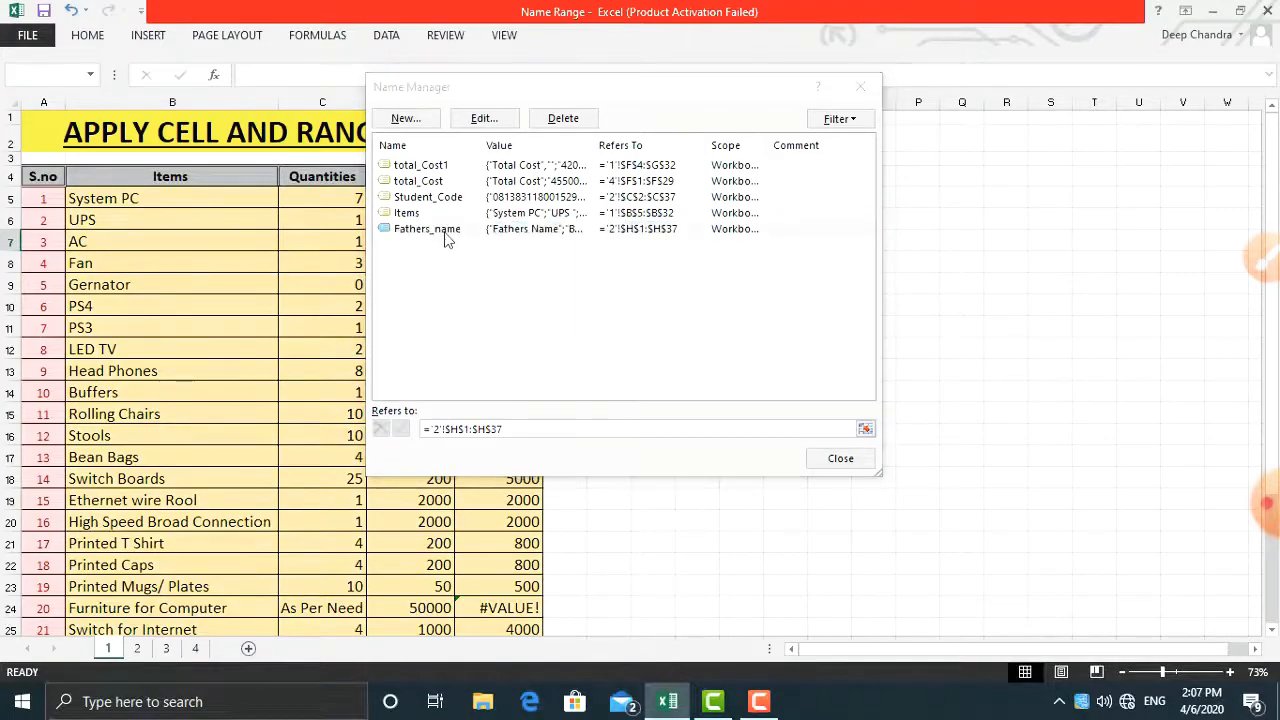
pyautogui.click(697, 399)
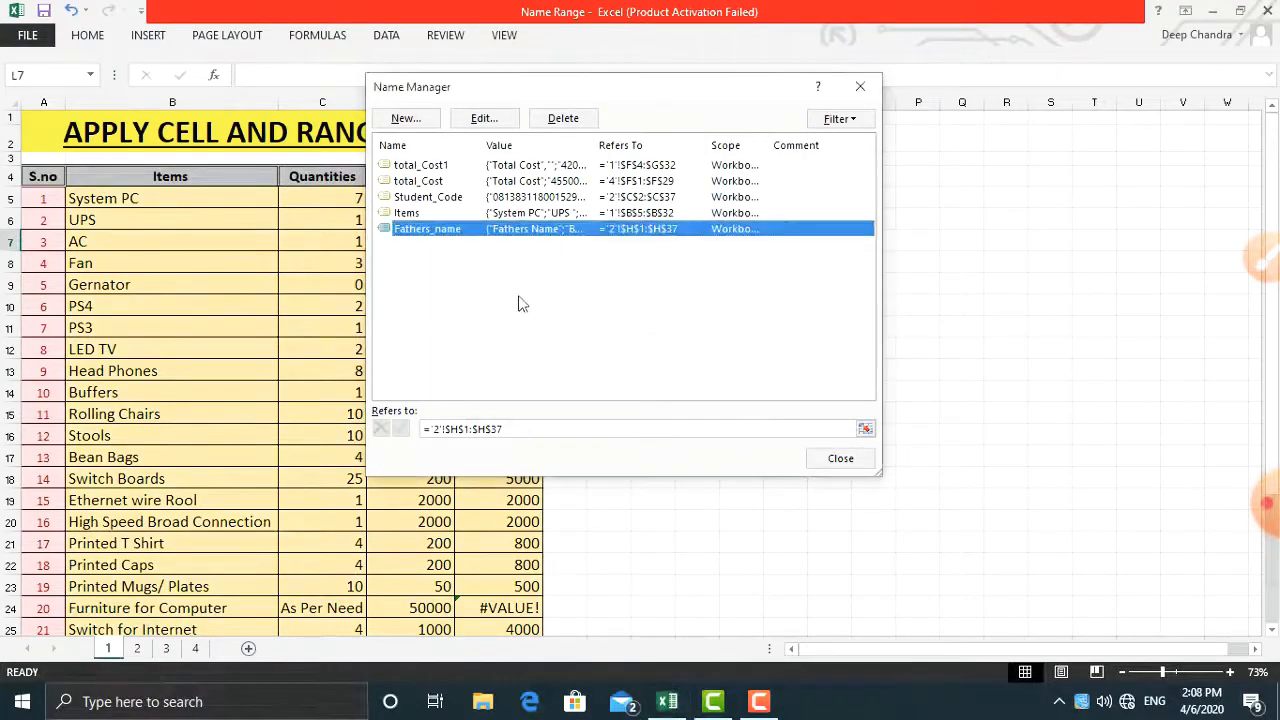
pyautogui.click(560, 124)
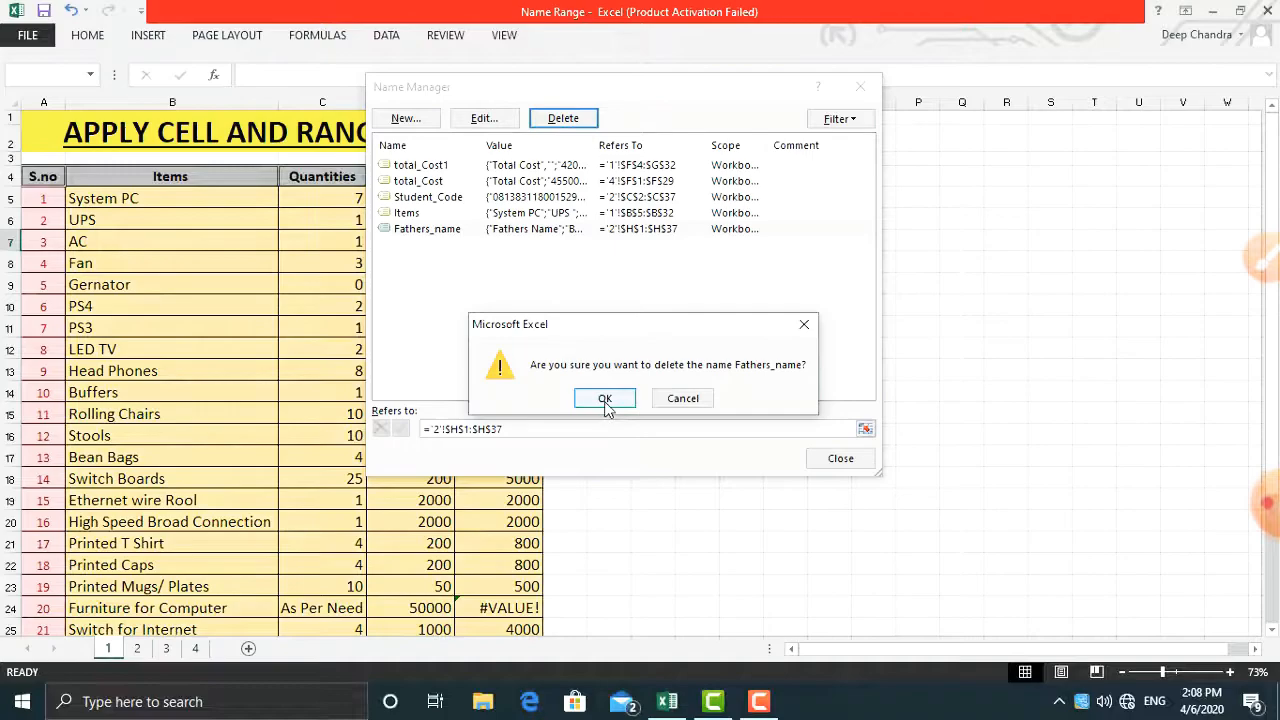
pyautogui.click(632, 399)
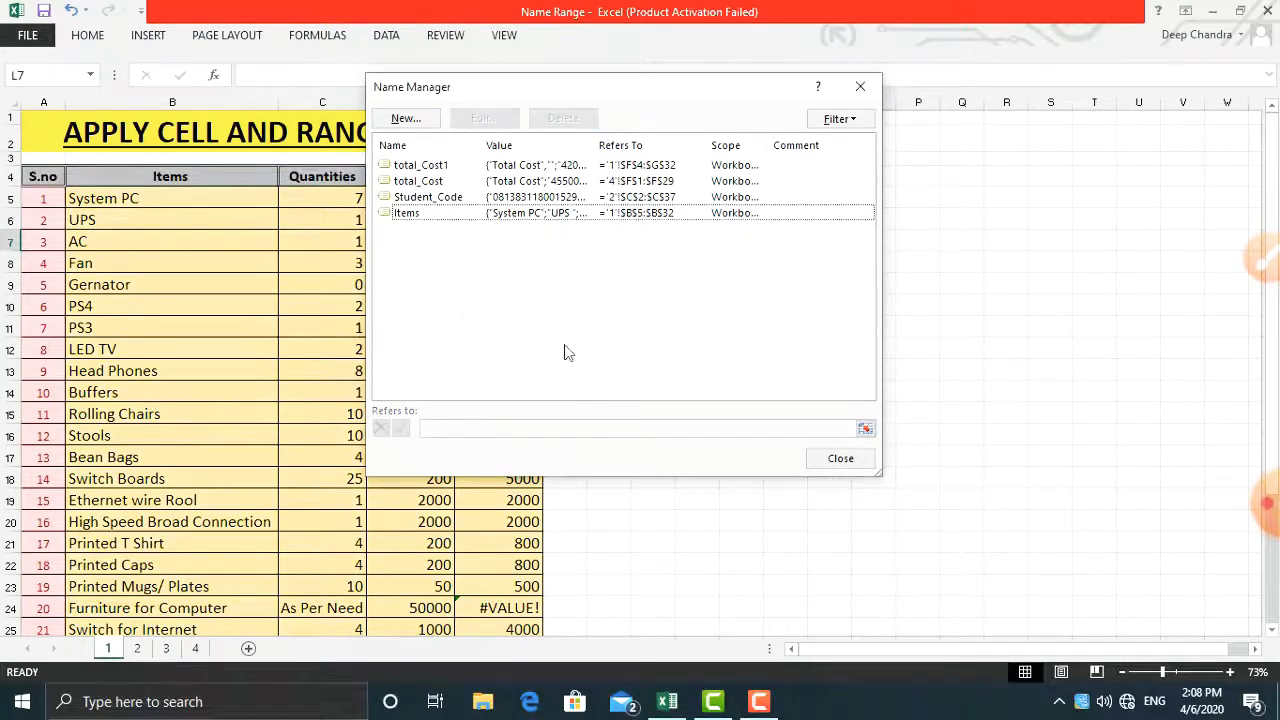
pyautogui.click(415, 216)
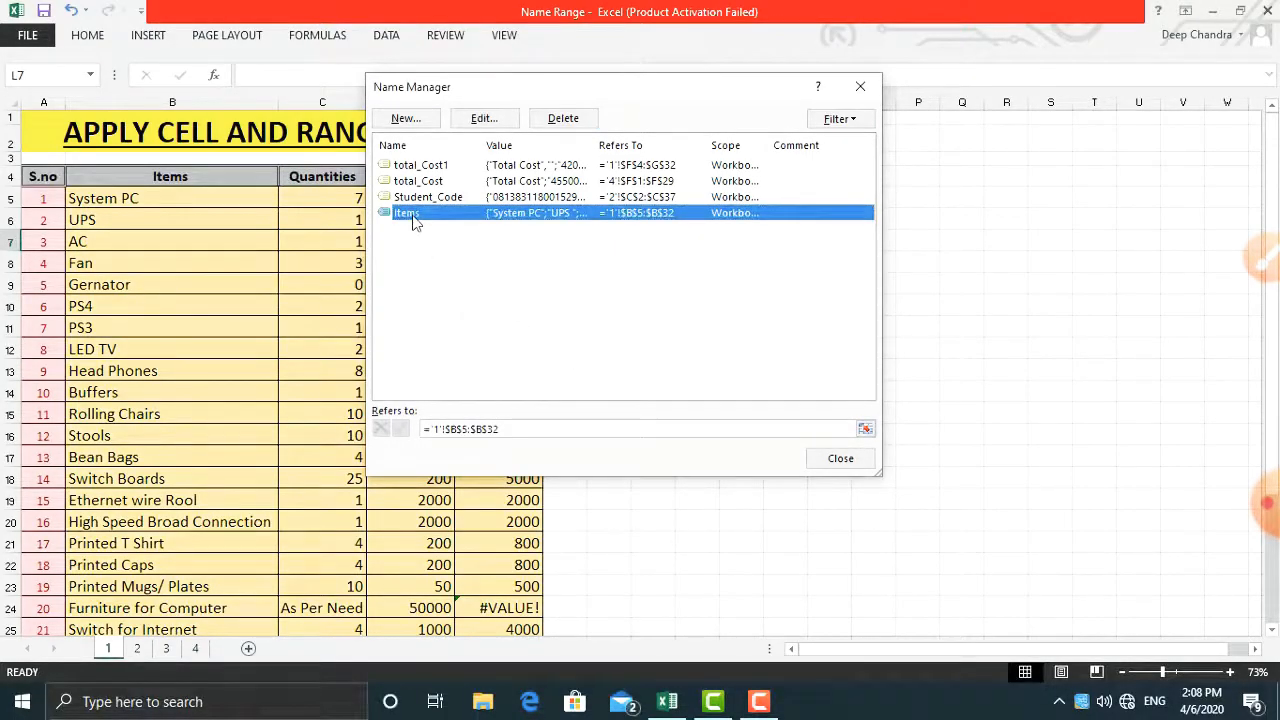
pyautogui.click(484, 118)
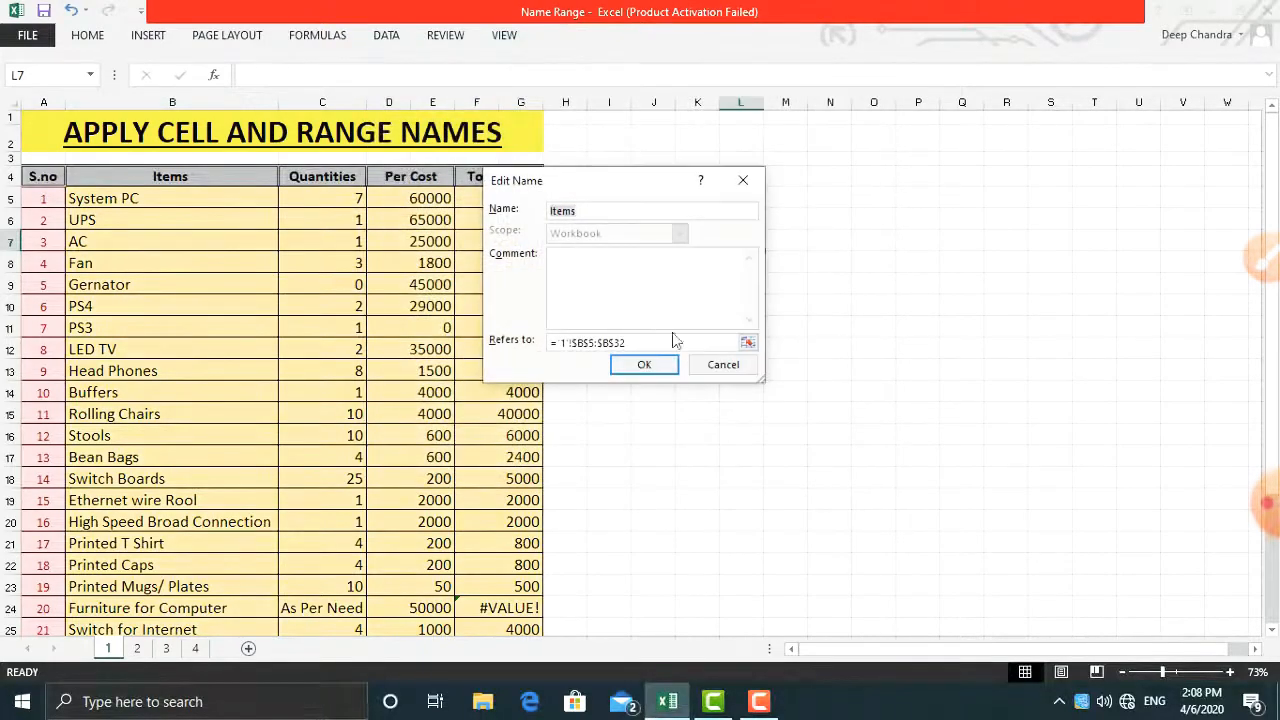
pyautogui.click(711, 364)
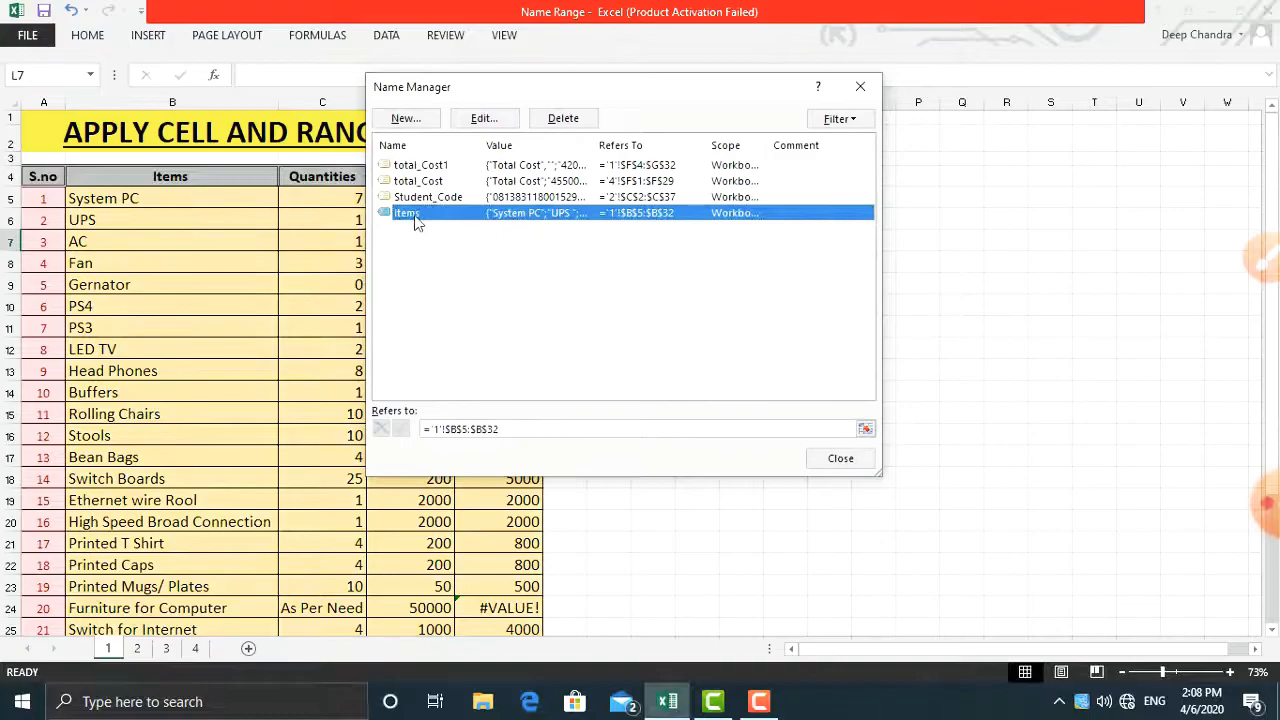
pyautogui.click(484, 118)
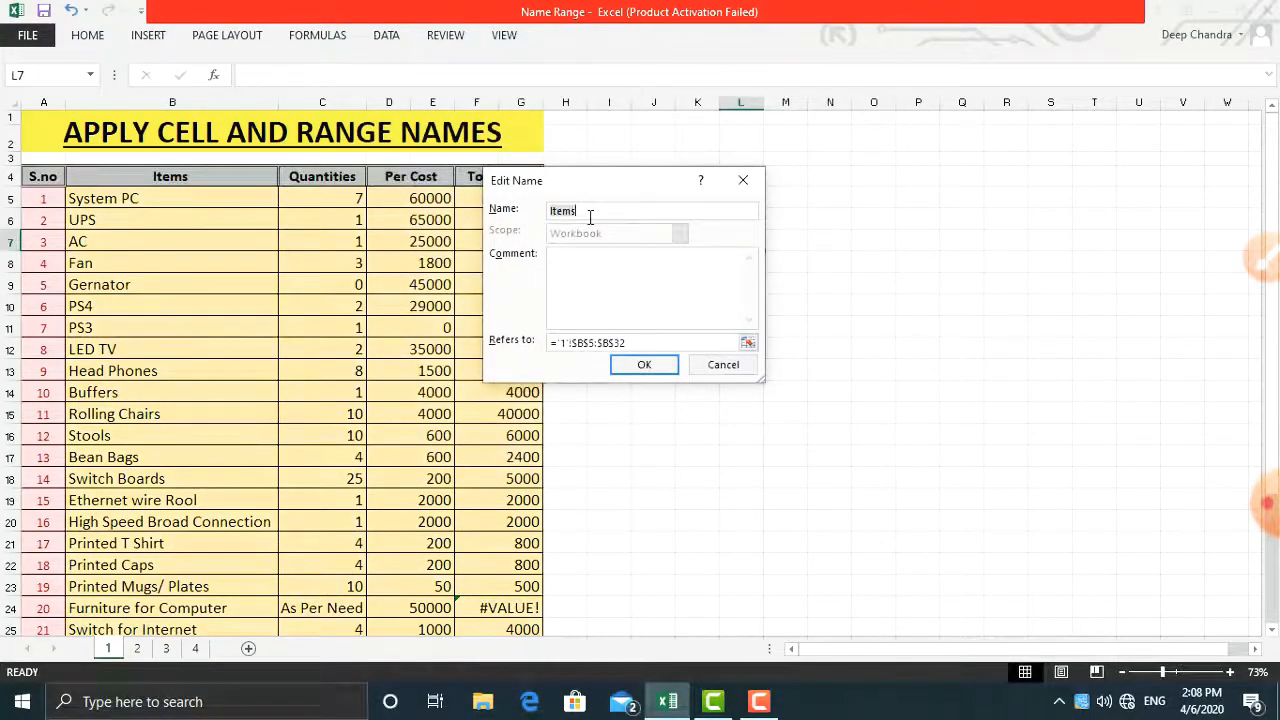
pyautogui.click(743, 180)
# Edit the defined name Items on sheet 1 and try to rename it as Computer's_Goods.
pyautogui.click(484, 118)
pyautogui.press('BackSpace')
pyautogui.press('BackSpace')
pyautogui.press('BackSpace')
pyautogui.press('BackSpace')
pyautogui.write('Com')
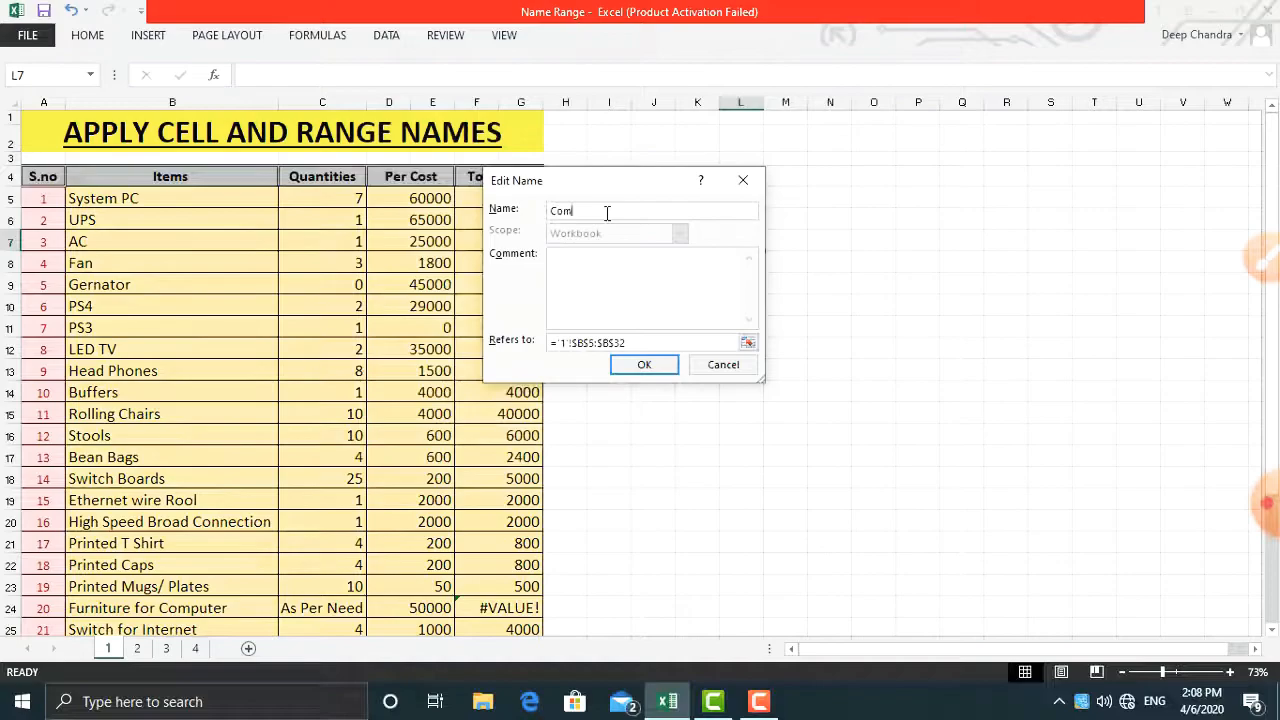
pyautogui.write('puters_Goods')
pyautogui.press('Return')
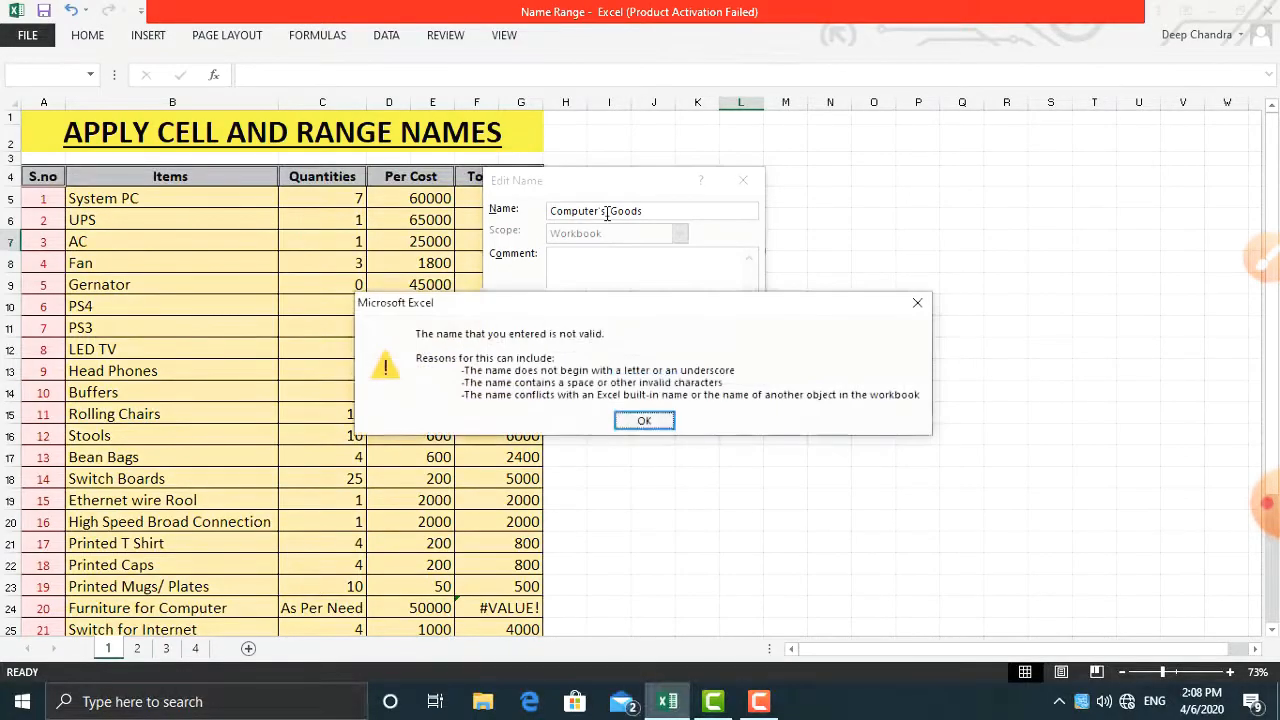
# Correct the edited range name to Computer_Goods by removing the apostrophe and s, and apply it.
pyautogui.click(643, 425)
pyautogui.click(603, 211)
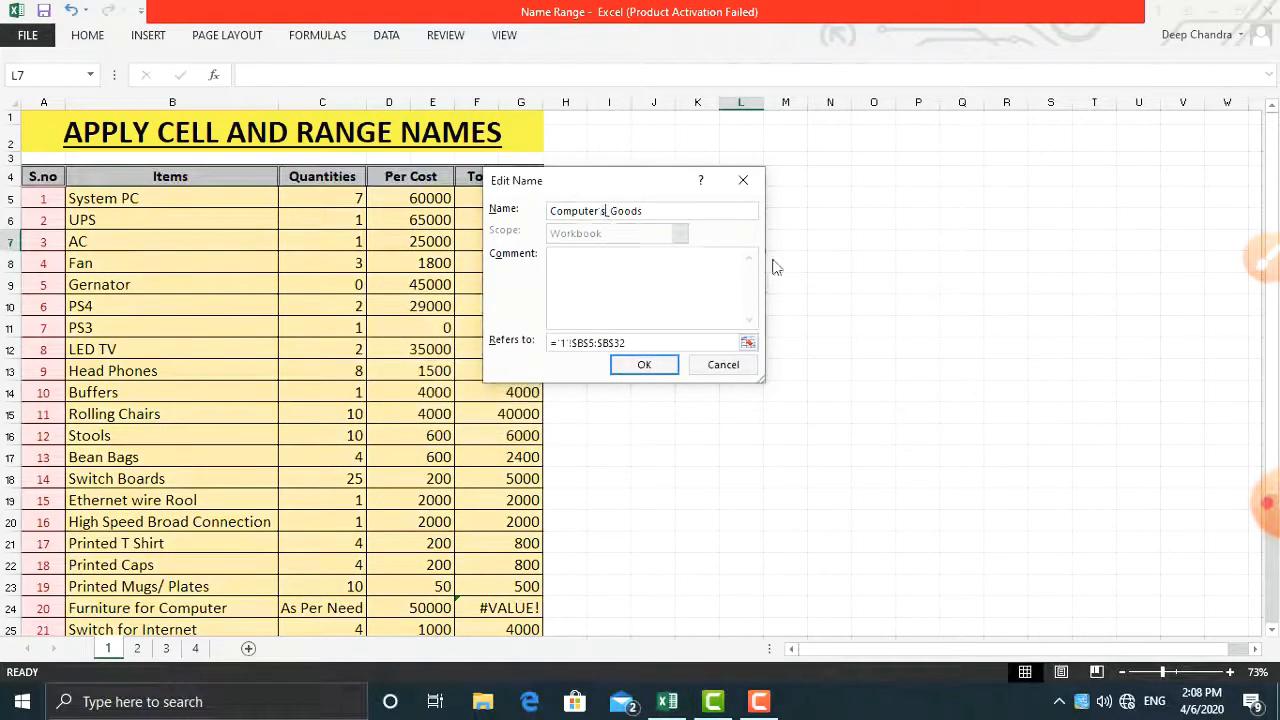
pyautogui.press('BackSpace')
pyautogui.press('BackSpace')
pyautogui.click(662, 366)
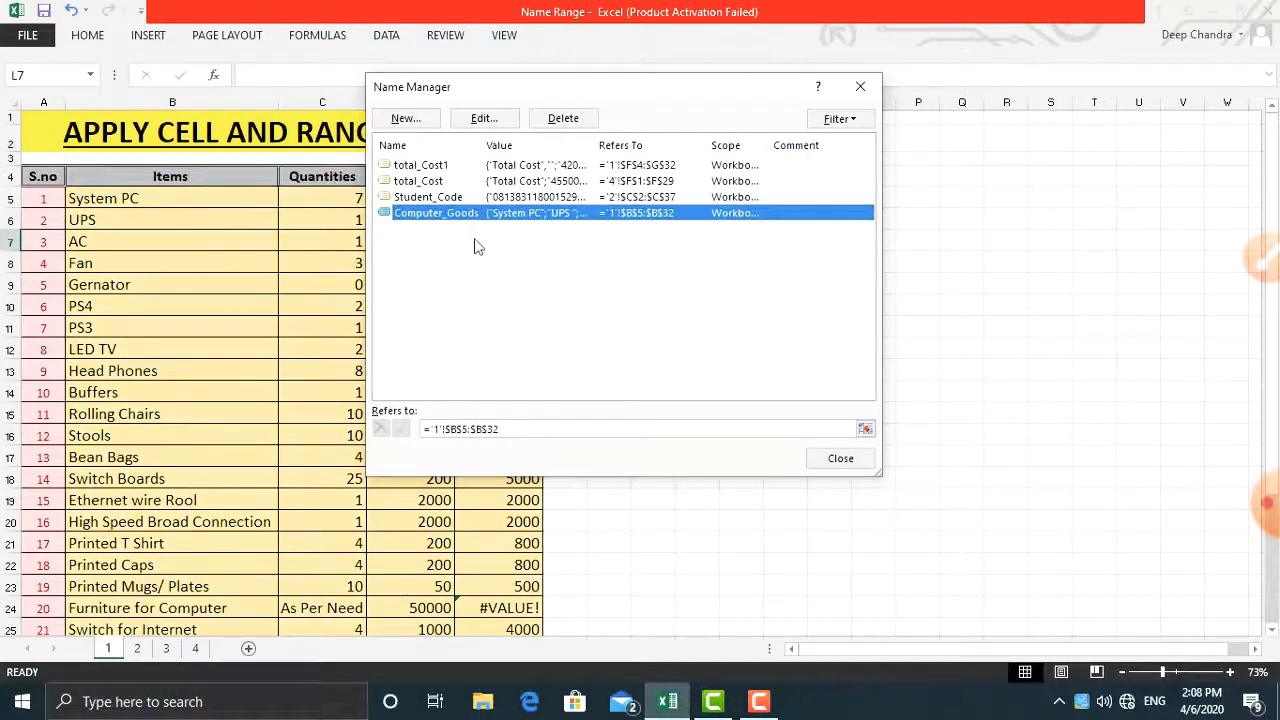
# Close the Name Manager and switch to sheet 3.
pyautogui.click(860, 86)
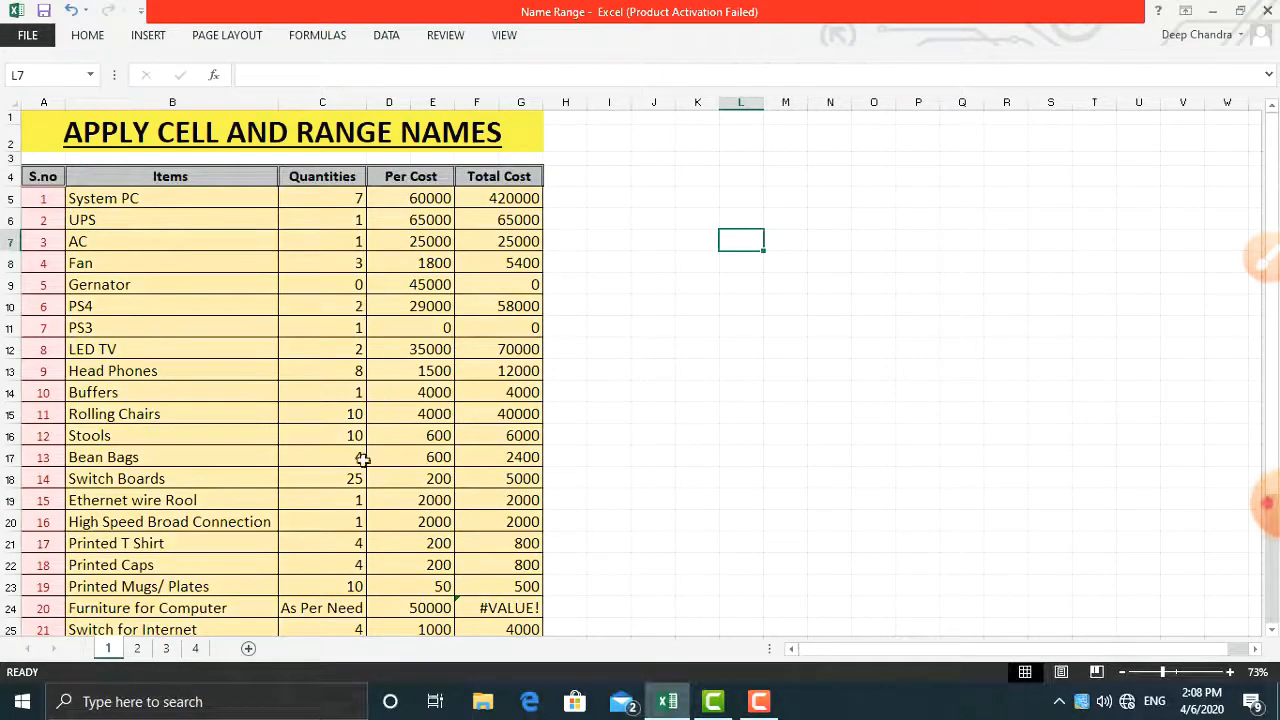
pyautogui.click(167, 651)
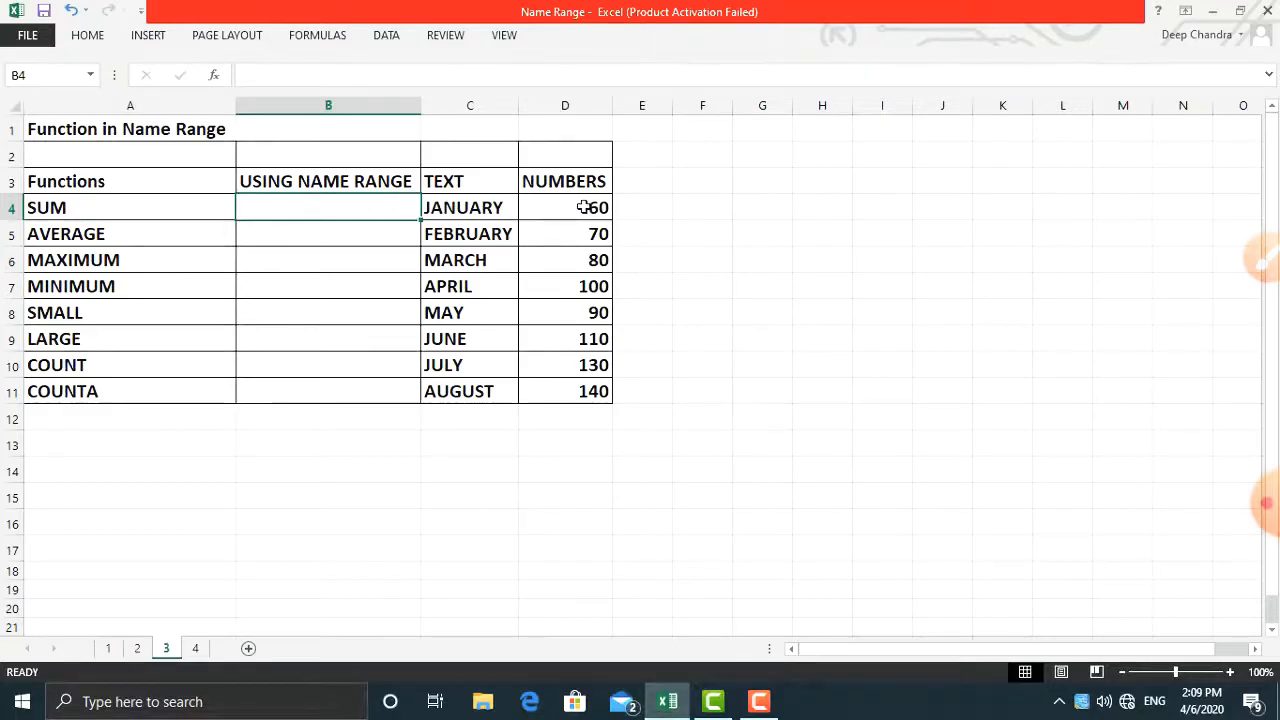
pyautogui.moveTo(584, 207); pyautogui.dragTo(583, 391)
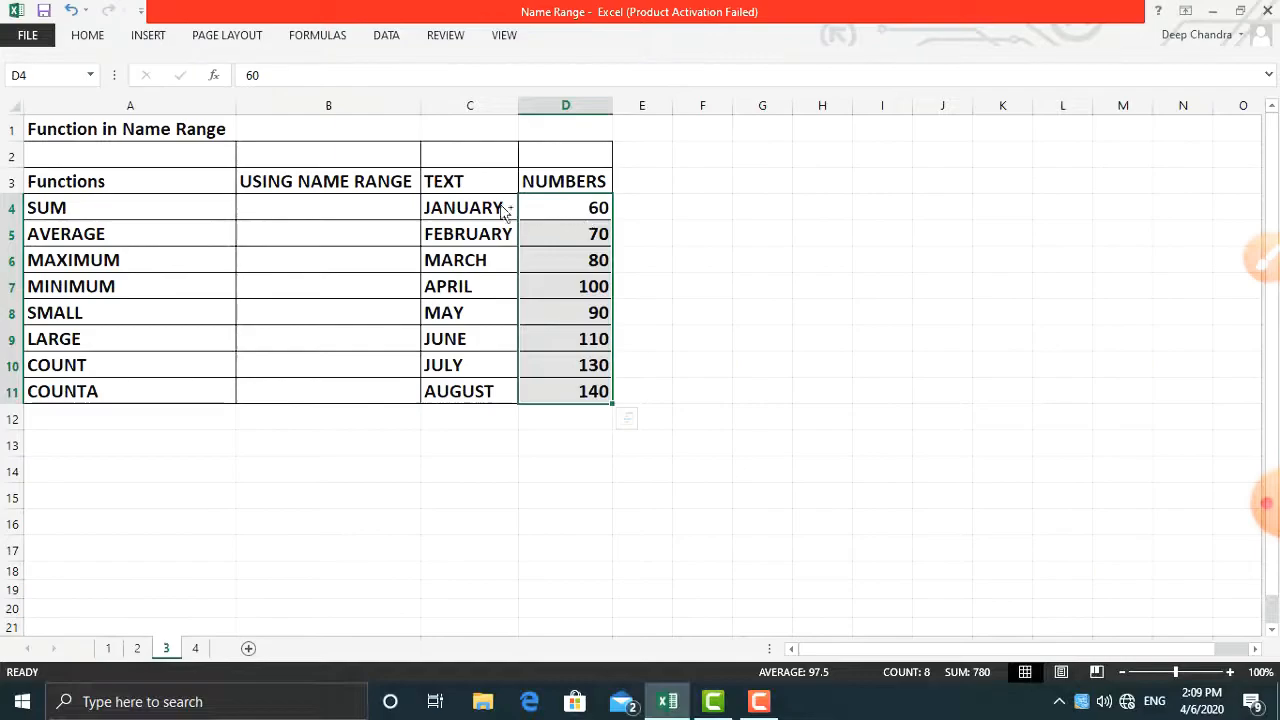
pyautogui.click(66, 73)
pyautogui.press('BackSpace')
pyautogui.click(290, 467)
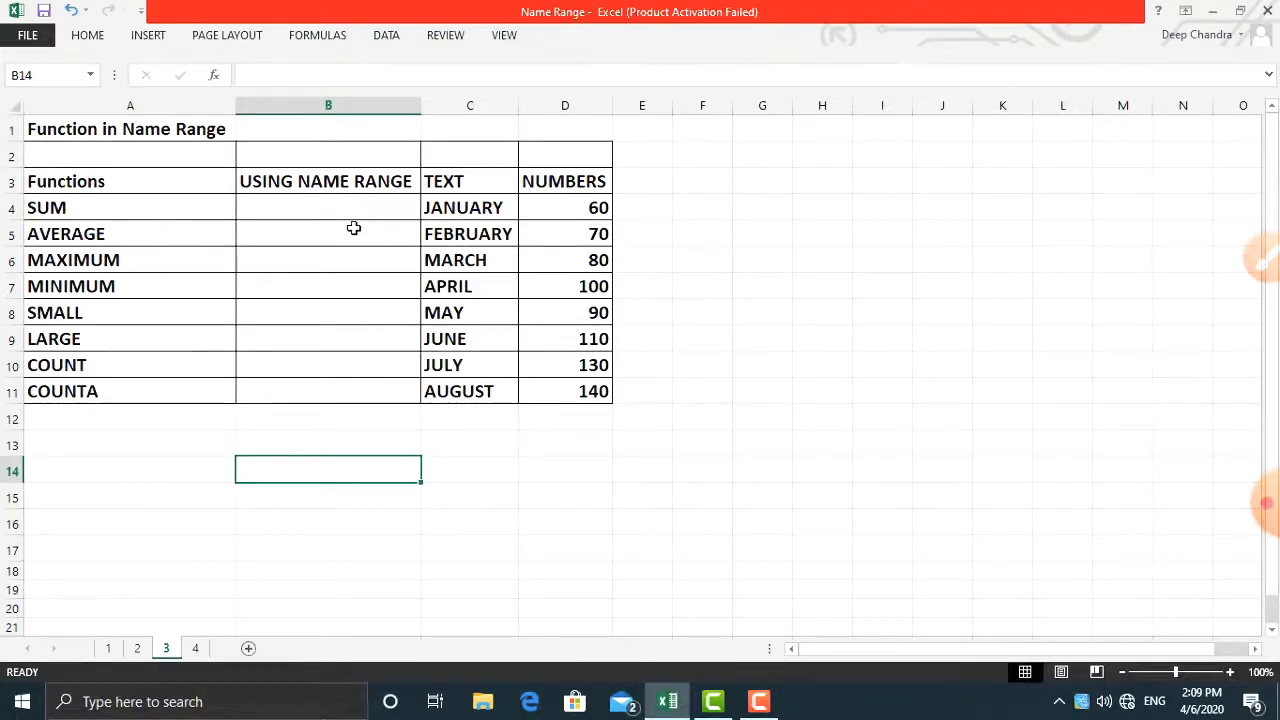
# Sum the numbers D4:D11 in cell F4 with the formula =SUM(D4:D11).
pyautogui.click(723, 207)
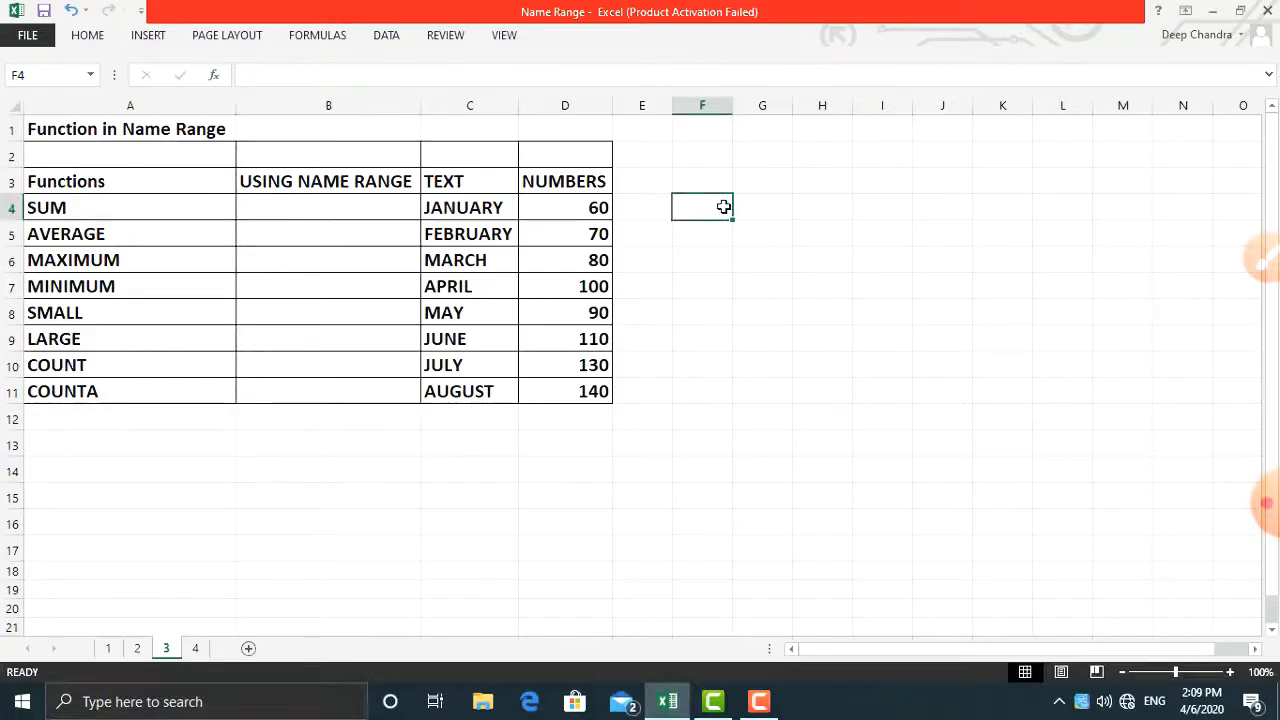
pyautogui.write('=')
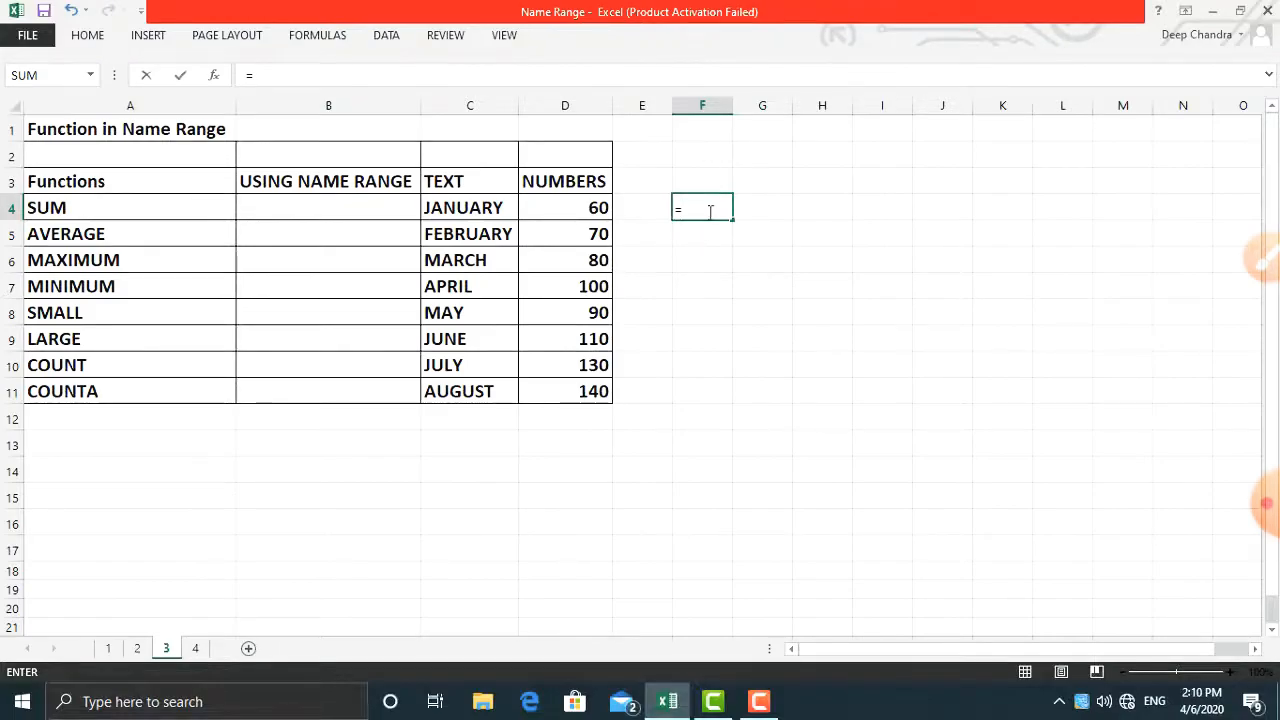
pyautogui.write('sum(')
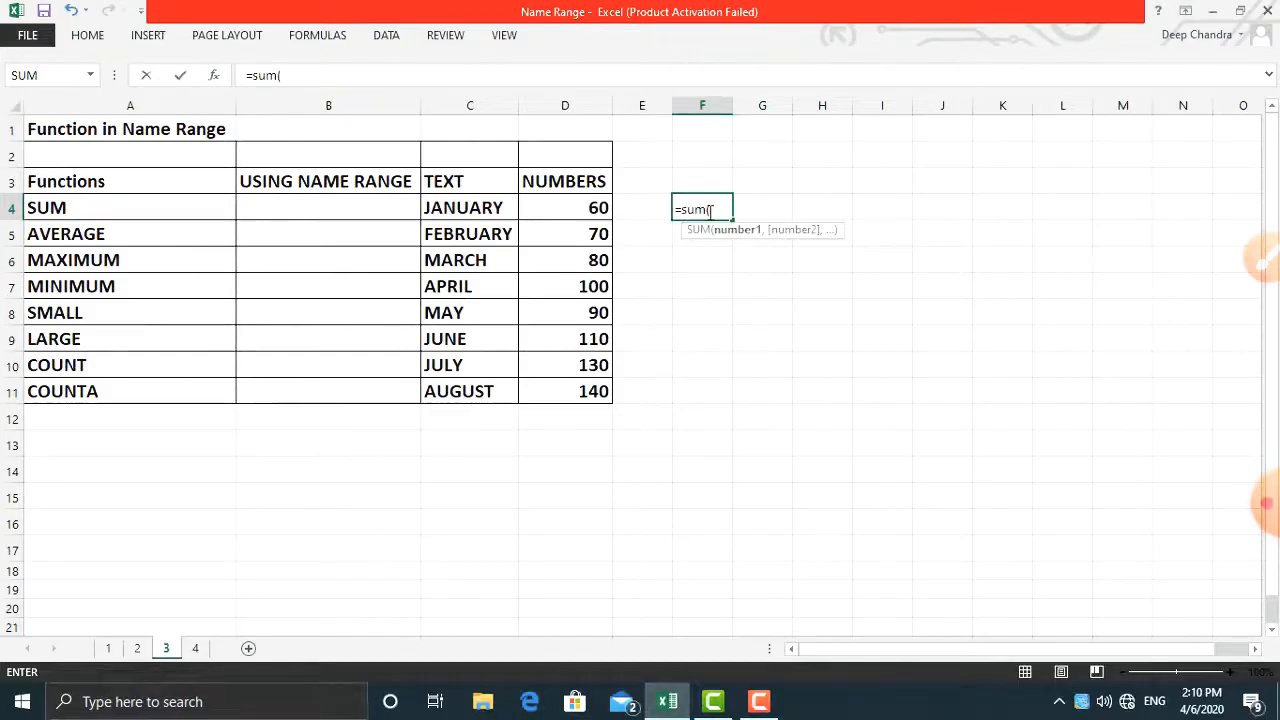
pyautogui.moveTo(591, 203); pyautogui.dragTo(594, 391)
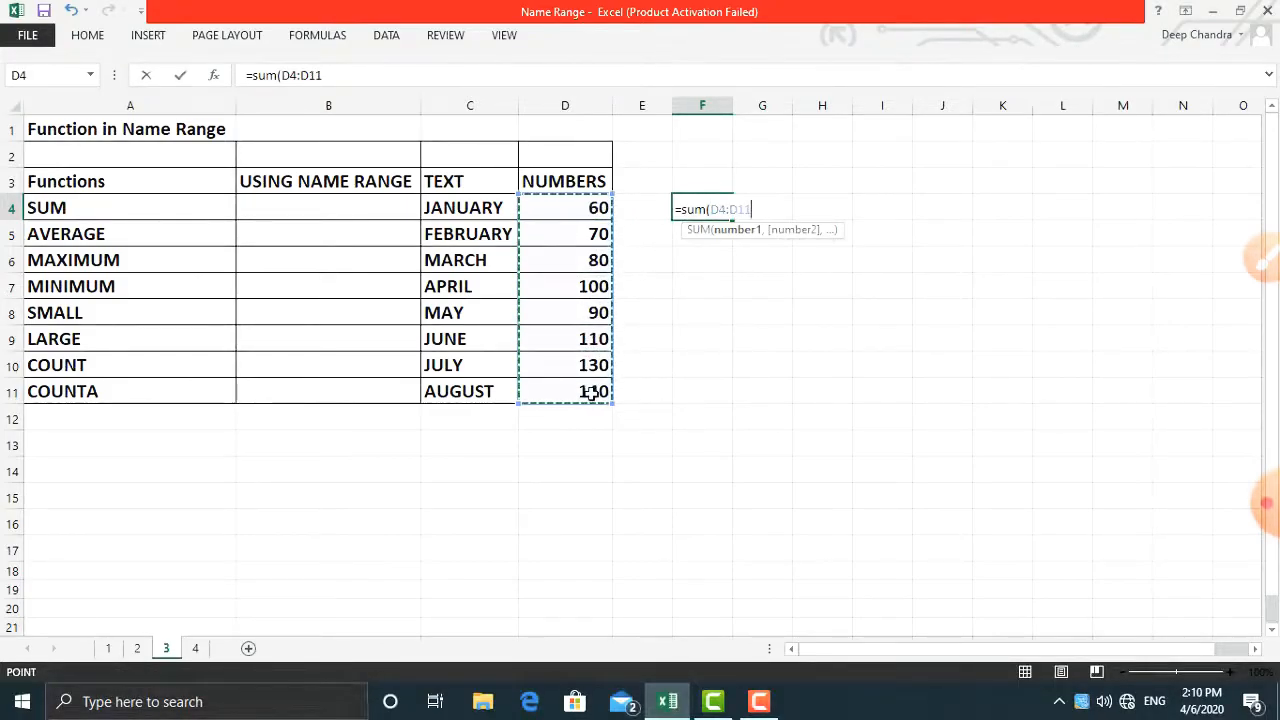
pyautogui.write(')')
pyautogui.press('Return')
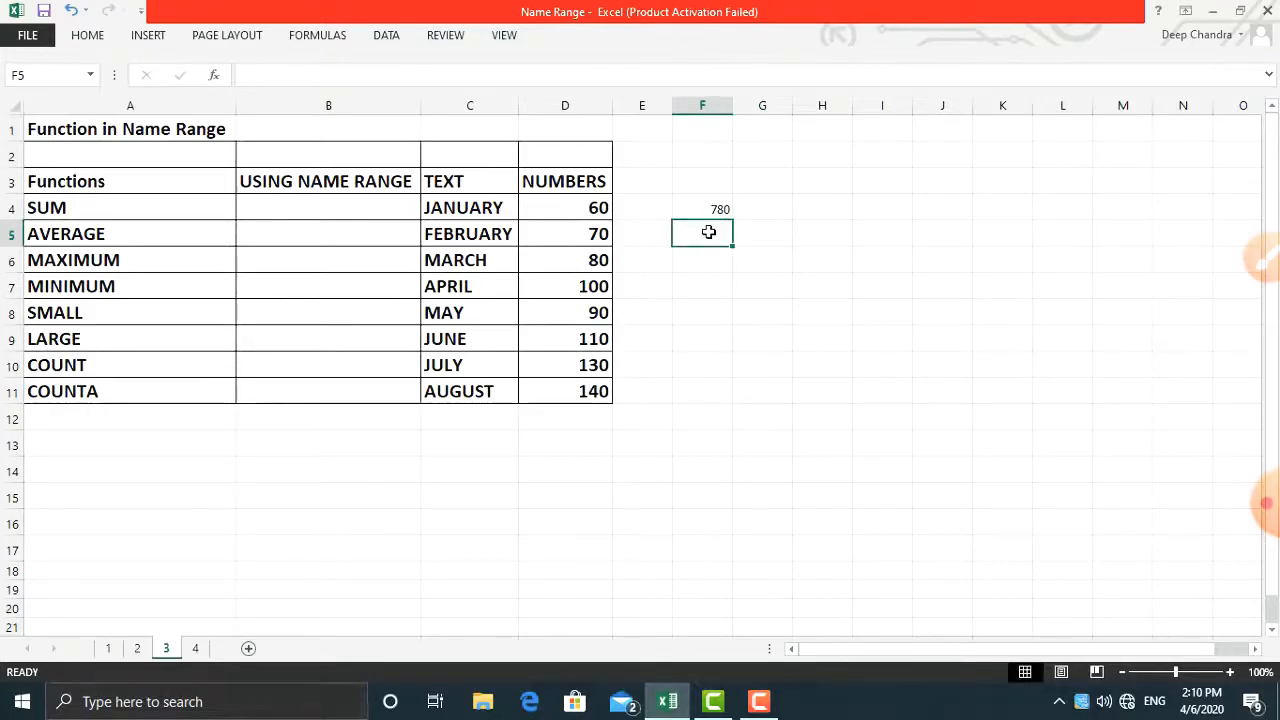
# Average the numbers in cell F5 with the formula =AVERAGE(D4:D11) and check the entered formula.
pyautogui.write('=avera')
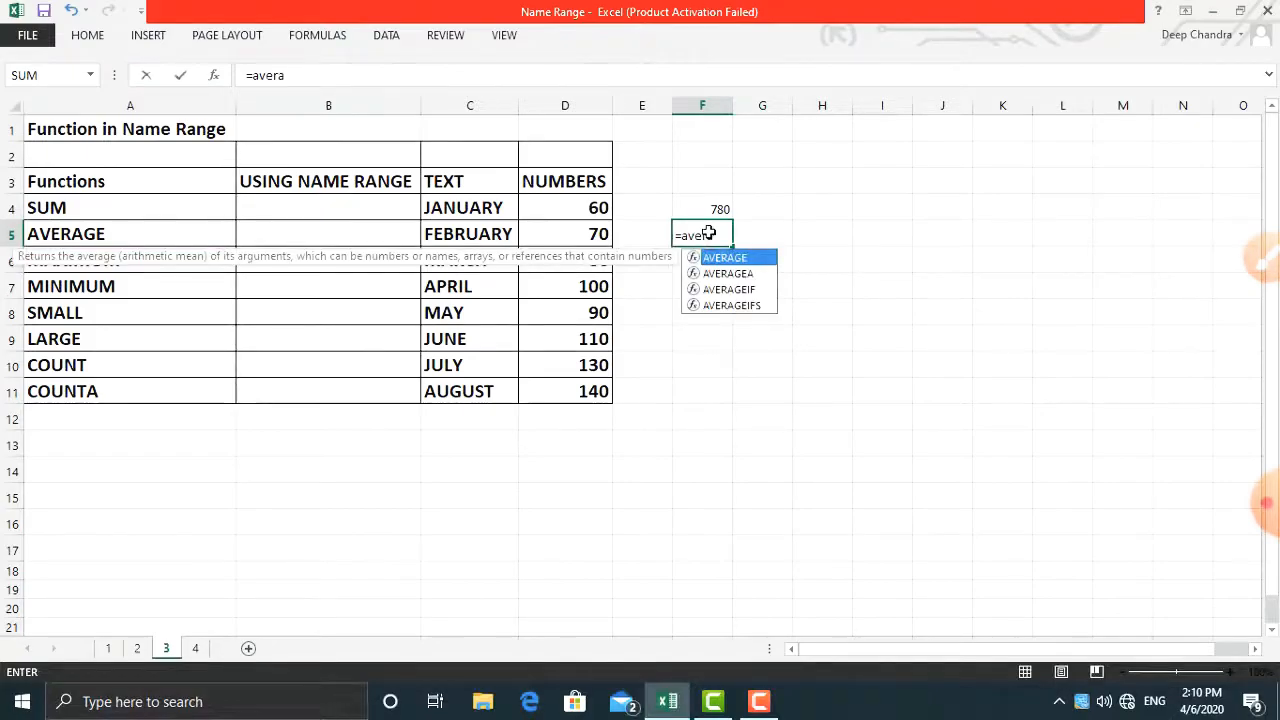
pyautogui.press('Tab')
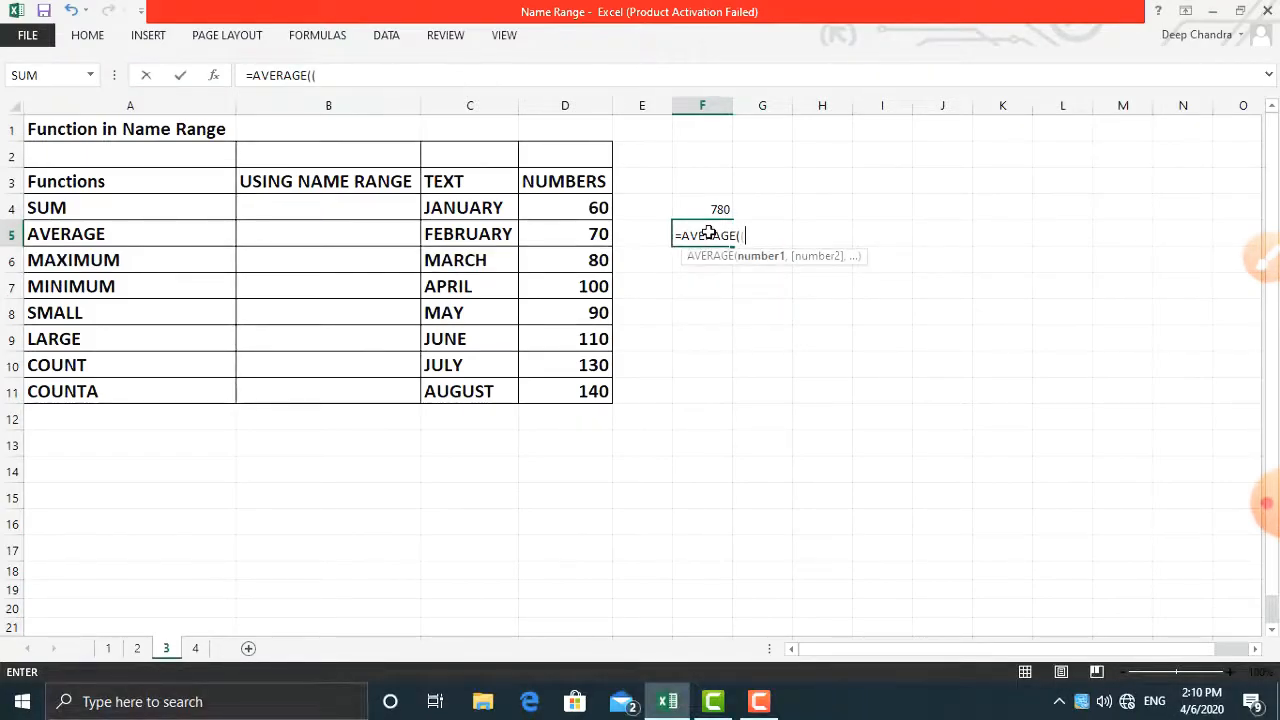
pyautogui.moveTo(600, 208); pyautogui.dragTo(564, 393)
pyautogui.press('Return')
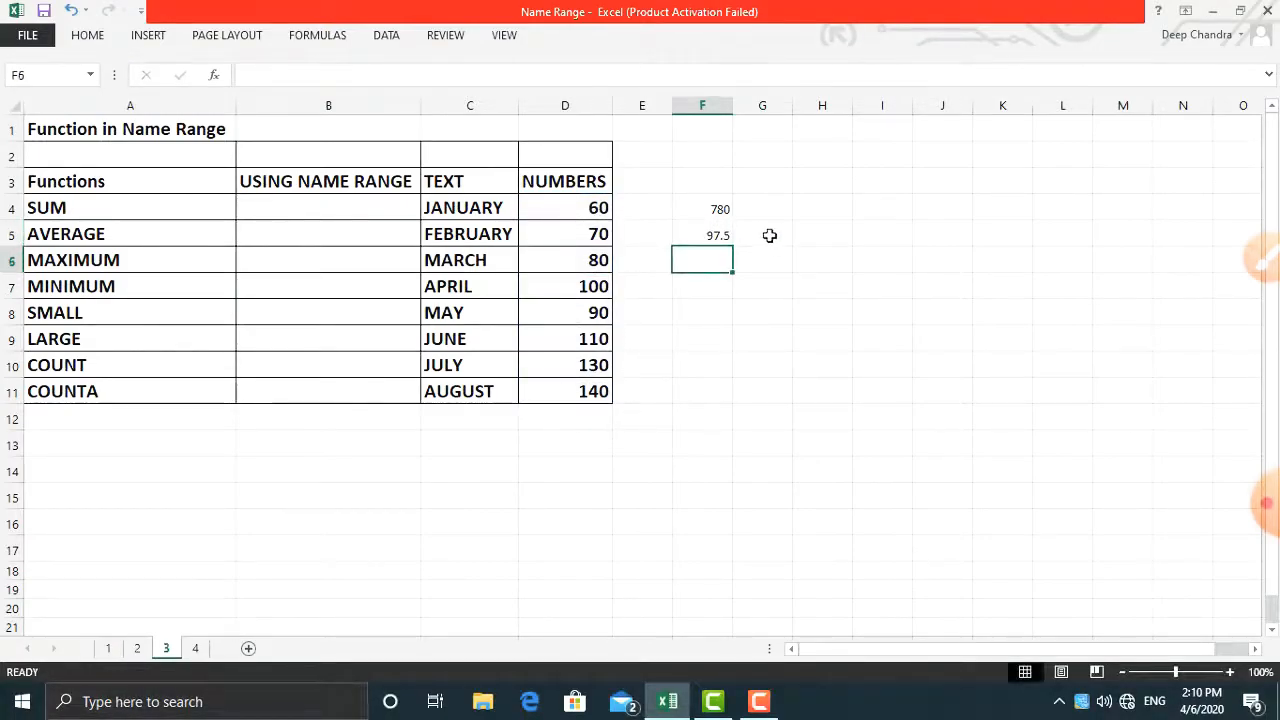
pyautogui.click(712, 236)
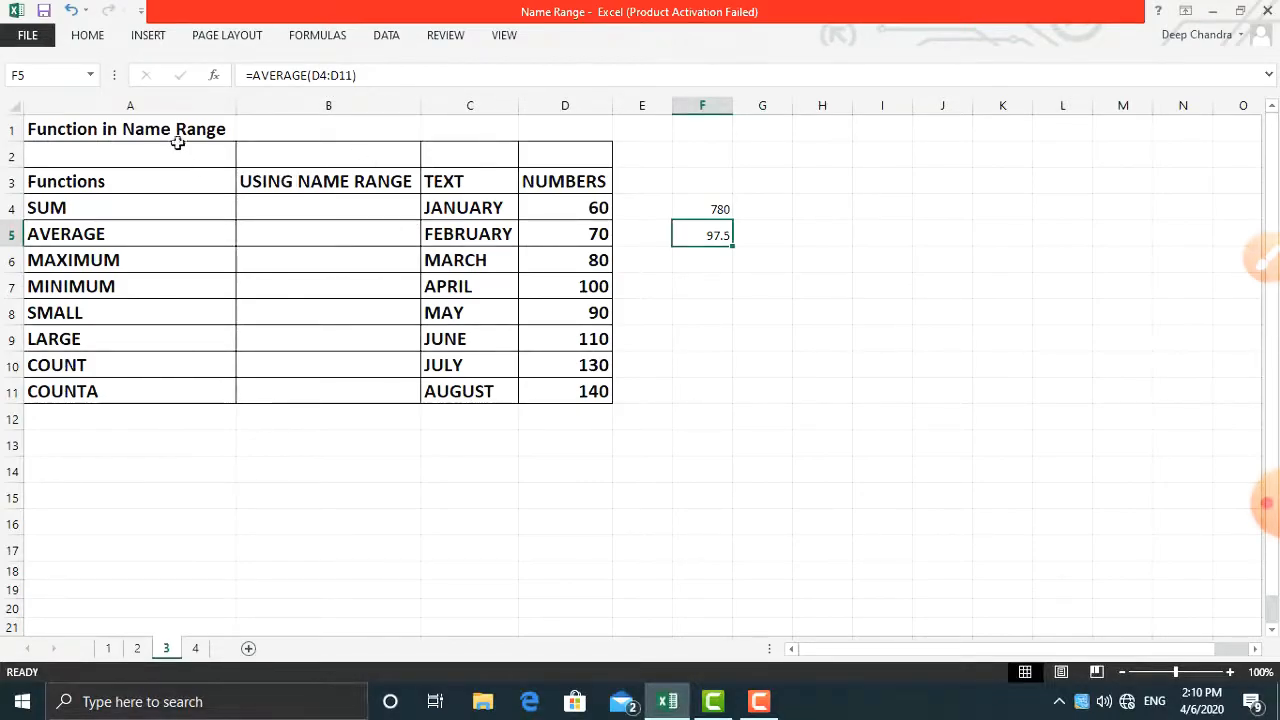
# Assign the name Number to the cells D4:D11 in the NUMBERS column.
pyautogui.moveTo(558, 205); pyautogui.dragTo(571, 395)
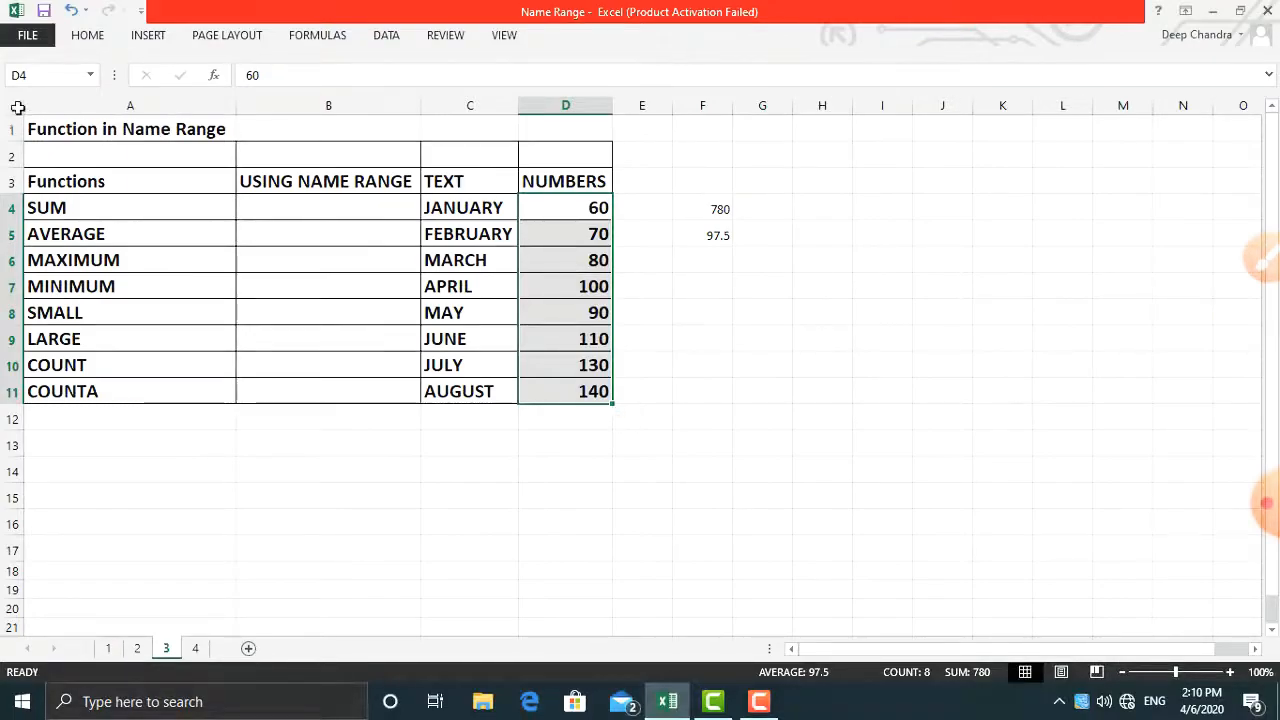
pyautogui.click(40, 78)
pyautogui.press('BackSpace')
pyautogui.write('Number')
pyautogui.press('Return')
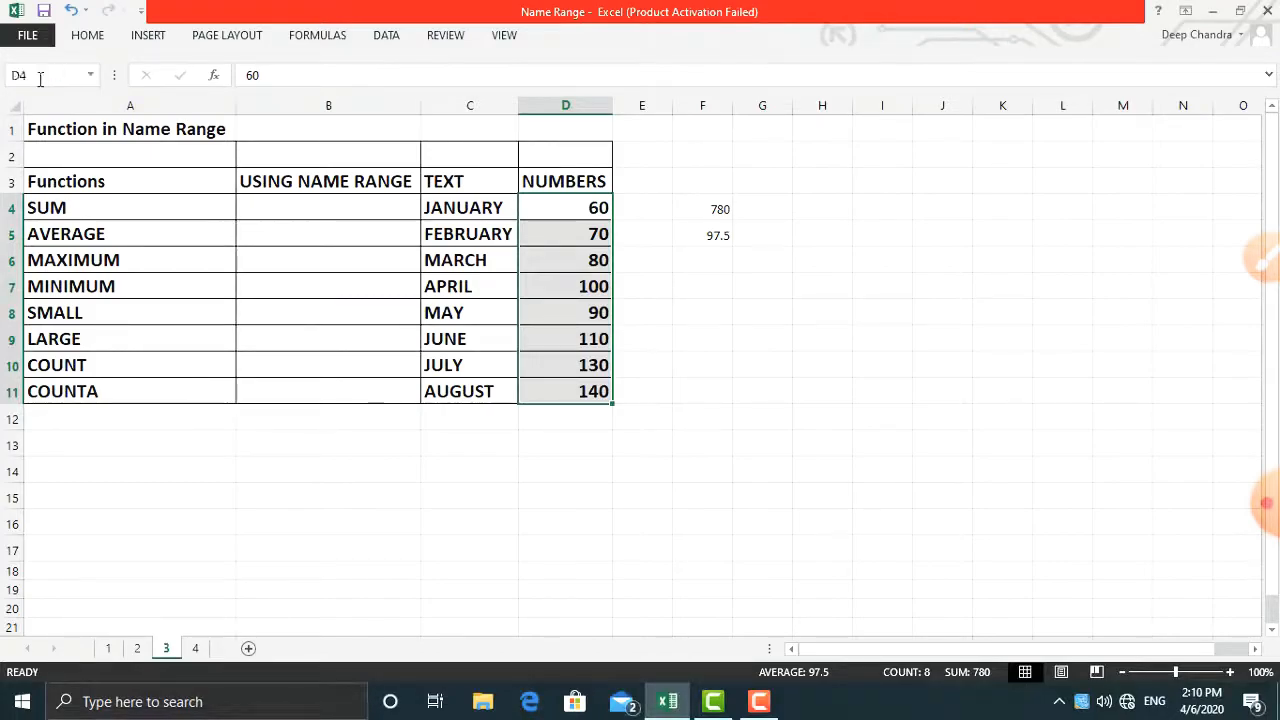
# Assign the name Text to the month cells C4:C11 and check the list of defined names.
pyautogui.moveTo(495, 208); pyautogui.dragTo(471, 391)
pyautogui.click(66, 75)
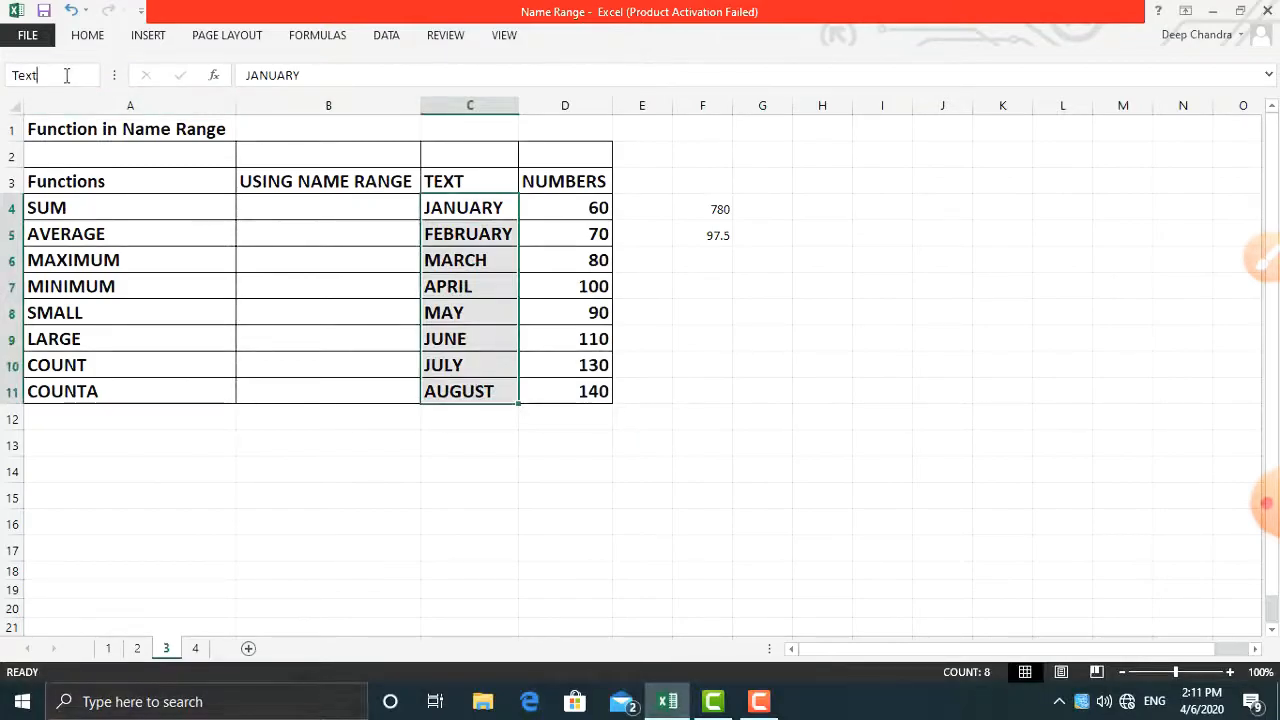
pyautogui.write('Text')
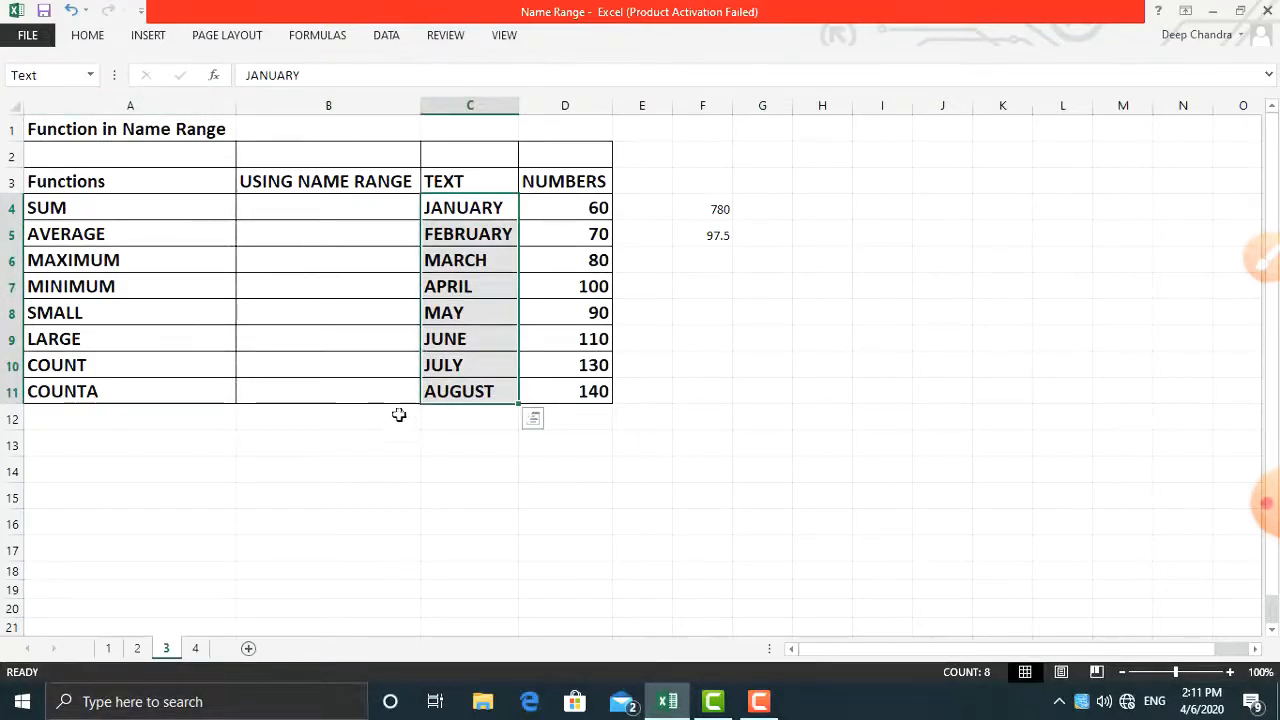
pyautogui.click(397, 414)
pyautogui.click(93, 78)
pyautogui.click(93, 78)
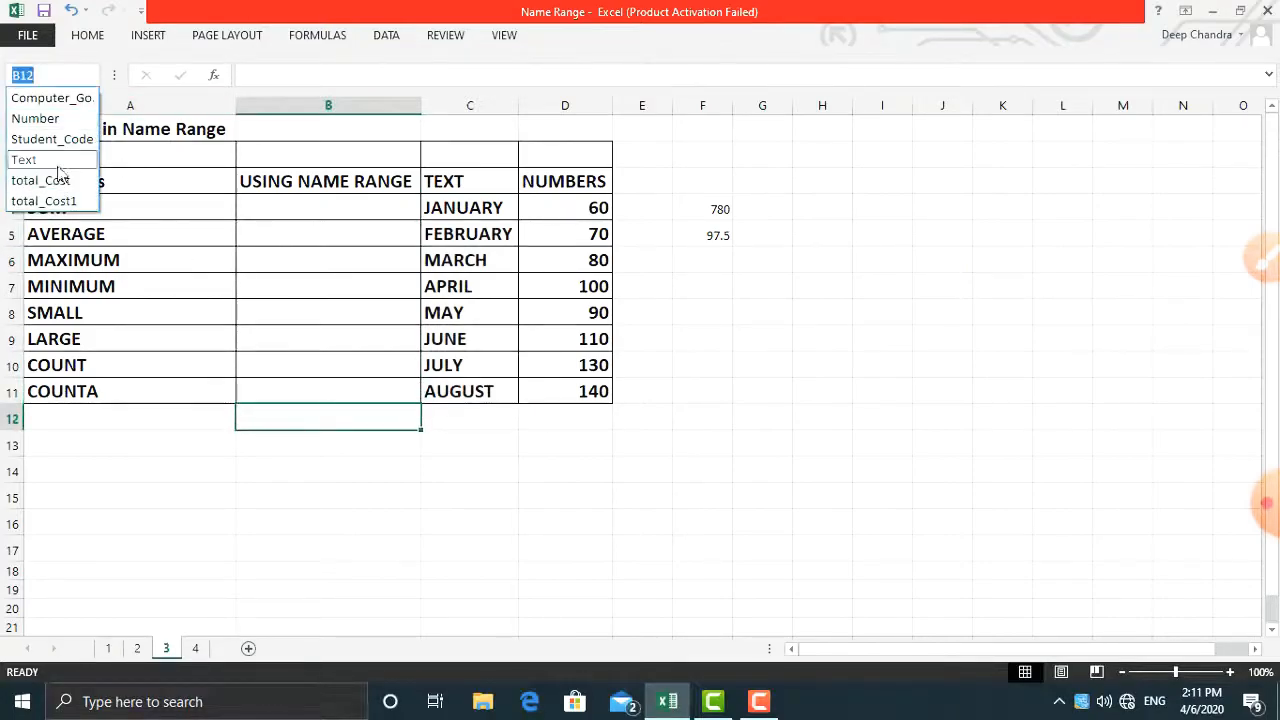
# Enter =SUM(Number) in cell B4 of the USING NAME RANGE column, using the named range as the argument.
pyautogui.click(363, 209)
pyautogui.click(363, 209)
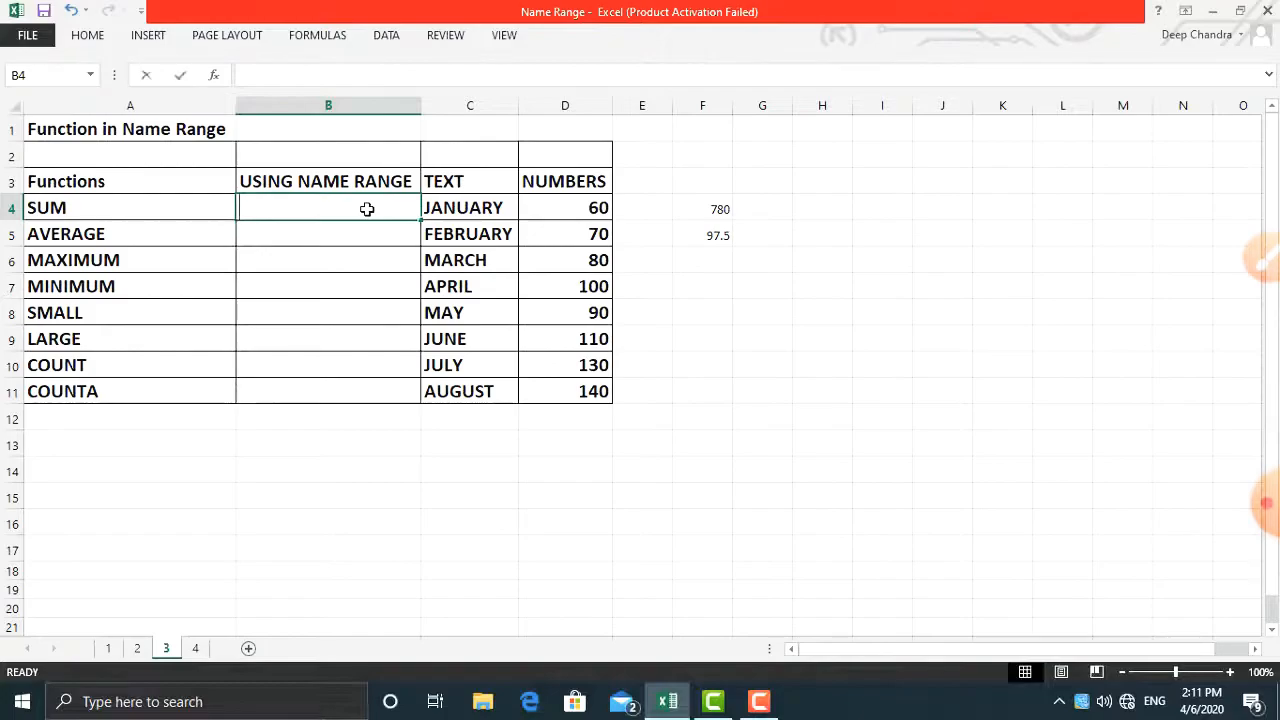
pyautogui.write('=')
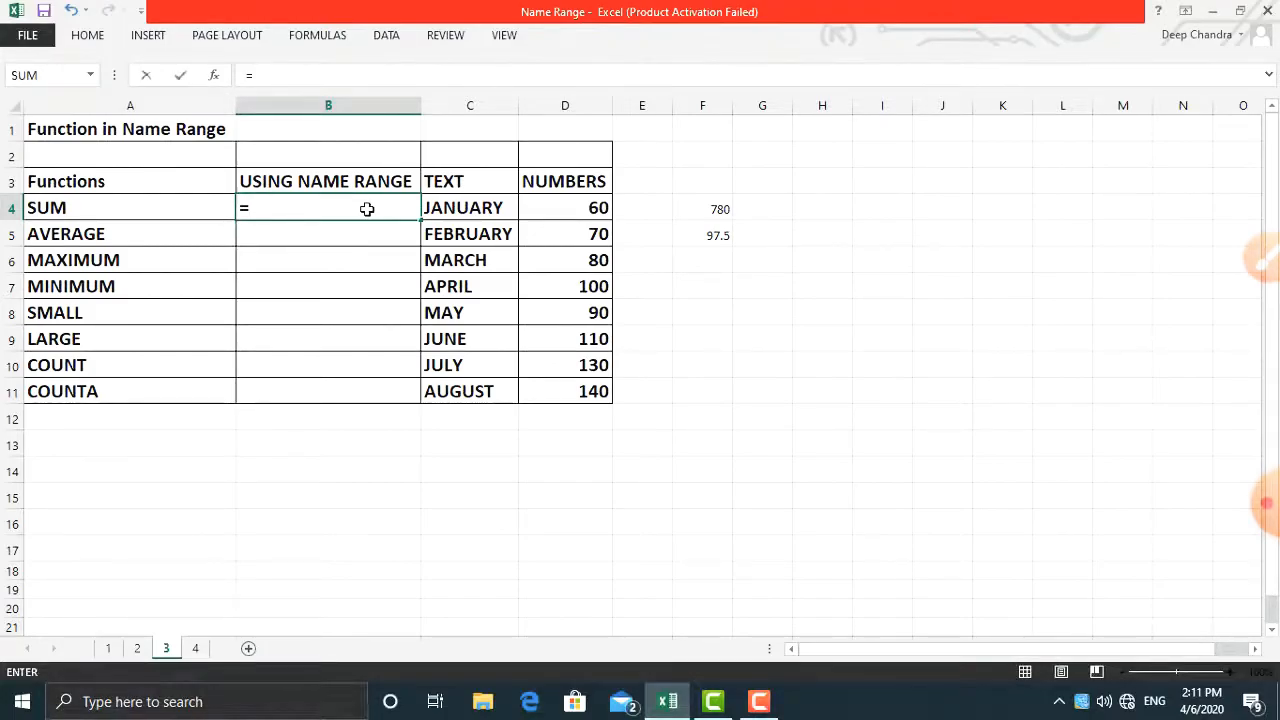
pyautogui.write('sum')
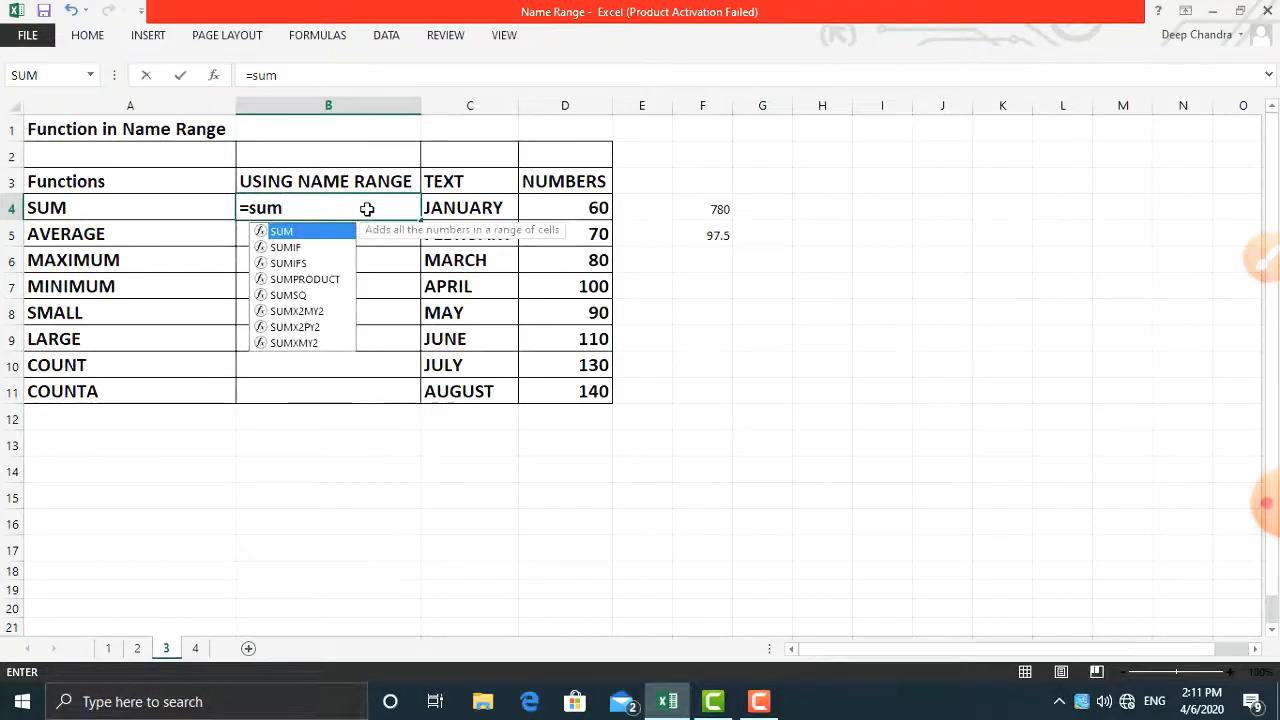
pyautogui.press('Tab')
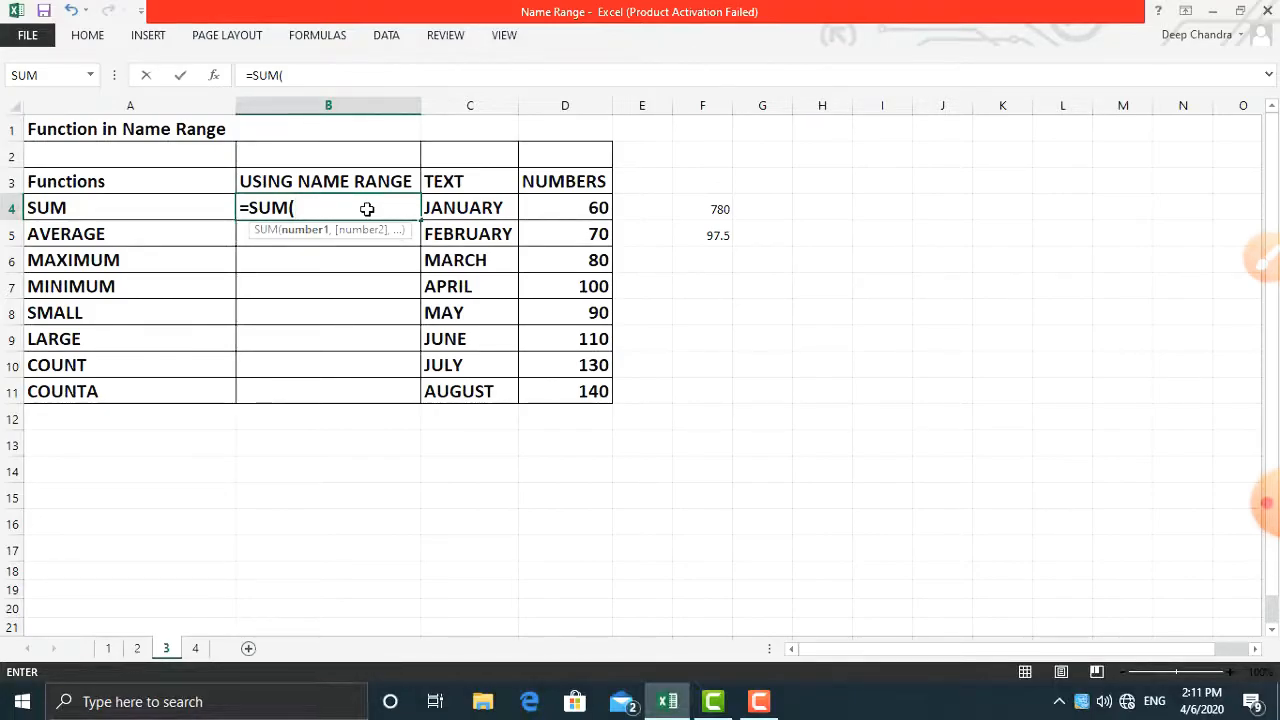
pyautogui.write('nu')
pyautogui.press('Tab')
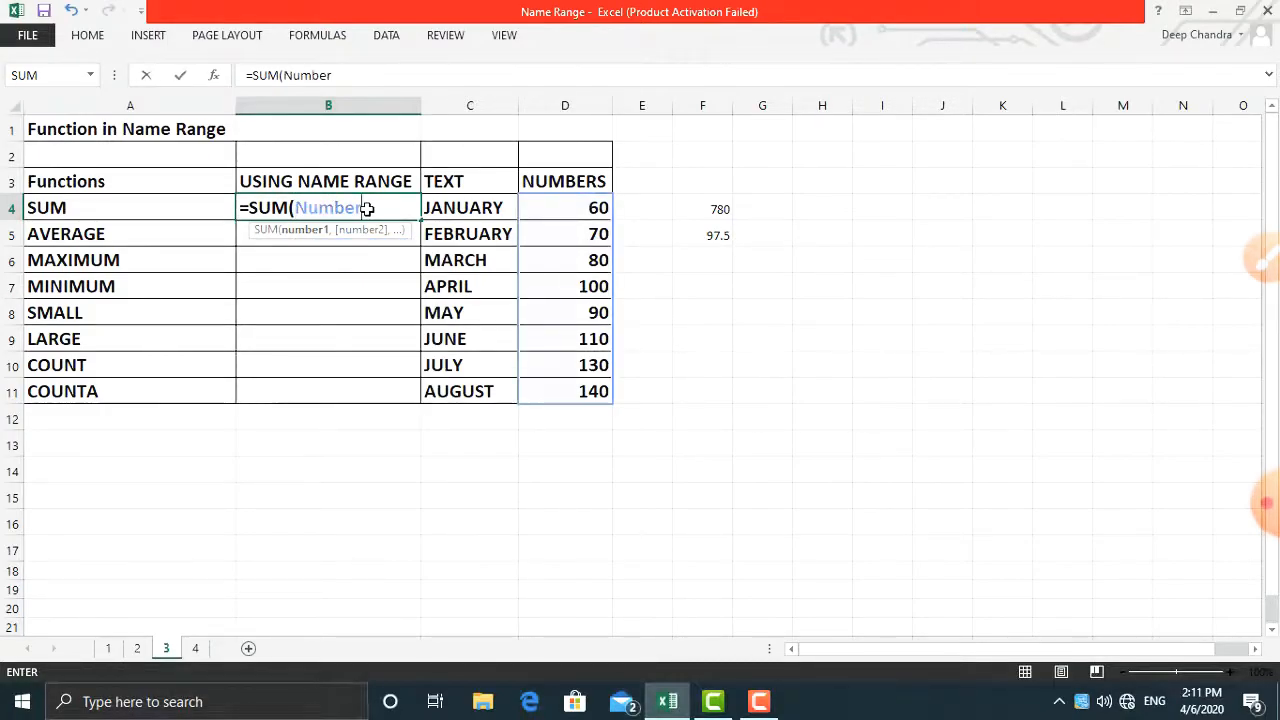
pyautogui.press('Return')
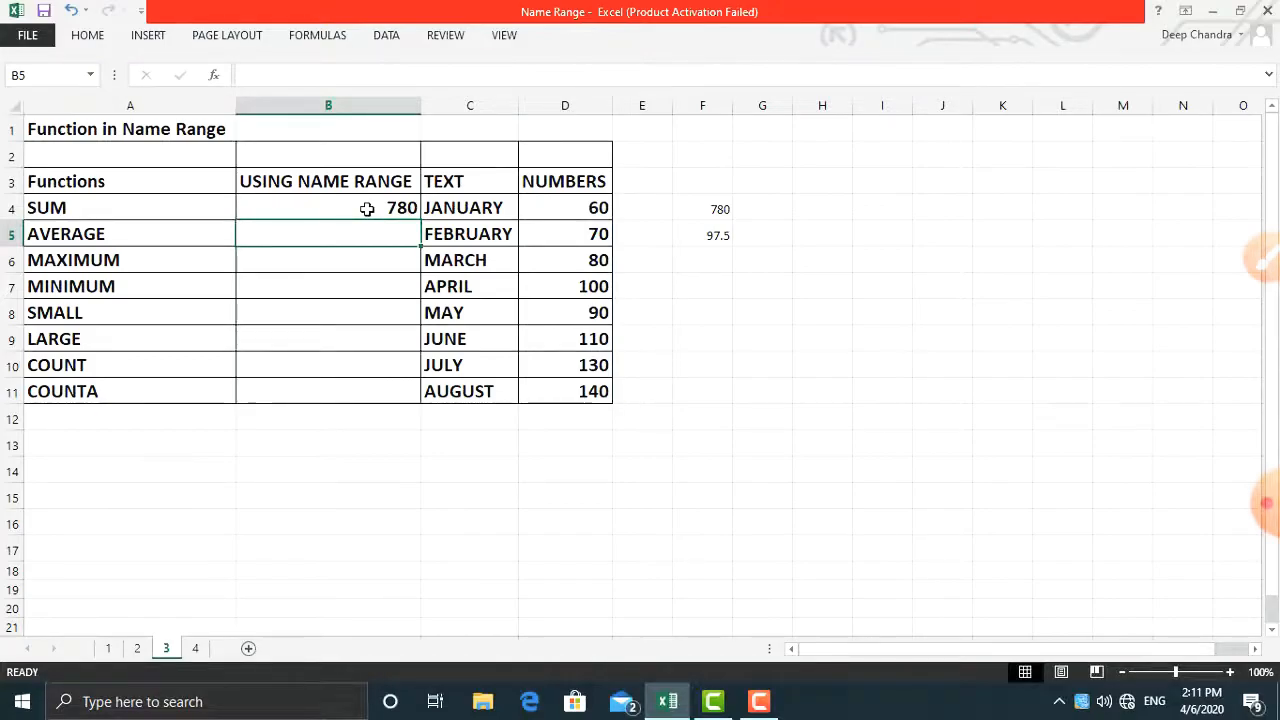
# Compare the formula in F4 with the one in B4 and inspect which cells the Number argument covers.
pyautogui.click(700, 207)
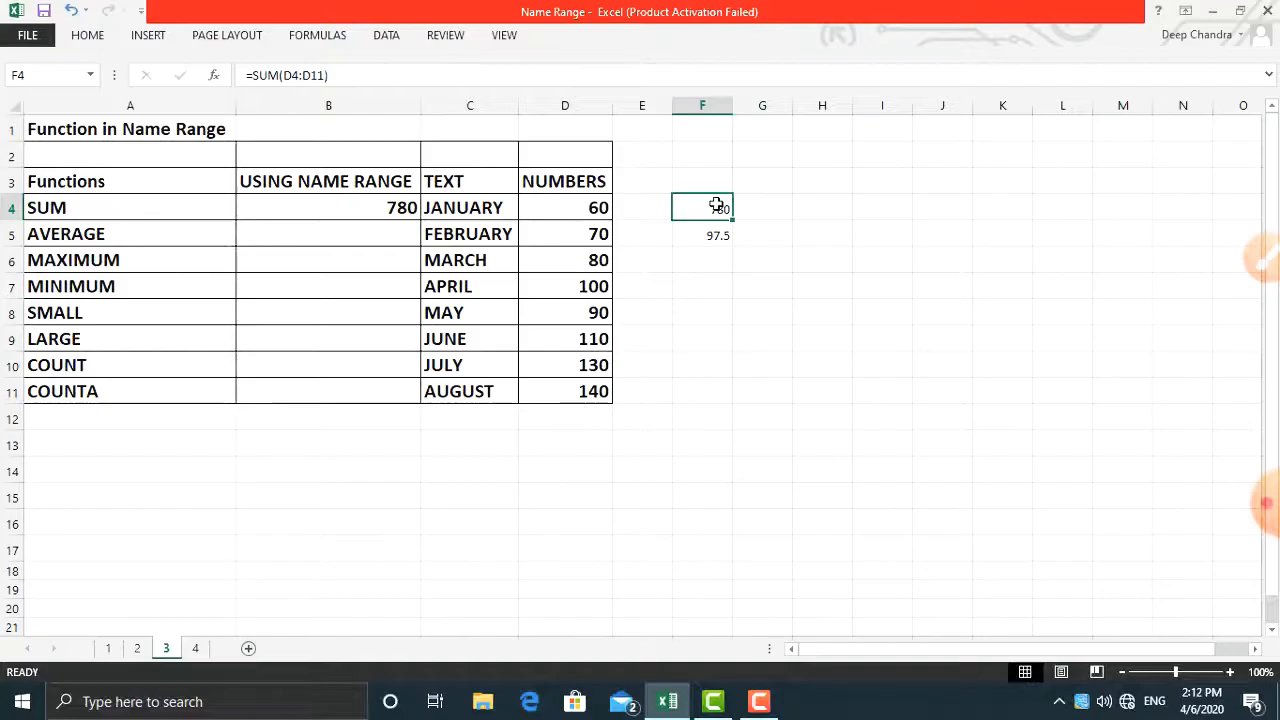
pyautogui.click(366, 204)
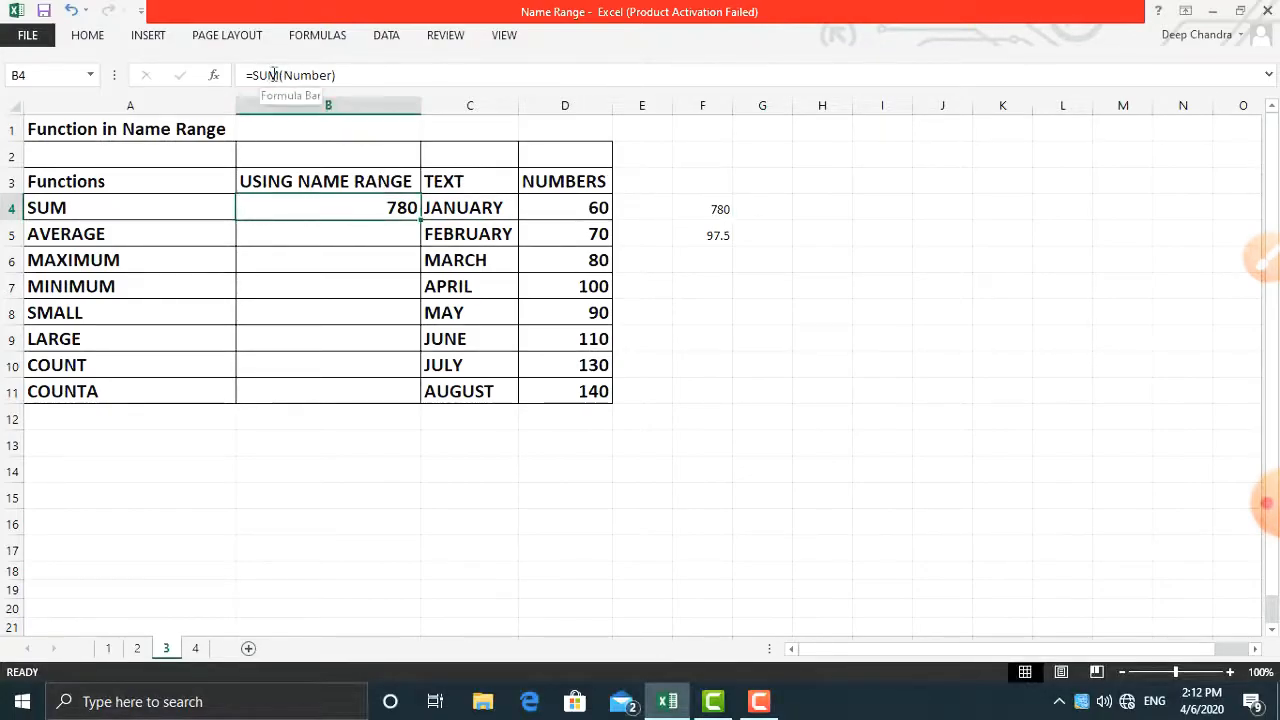
pyautogui.click(310, 80)
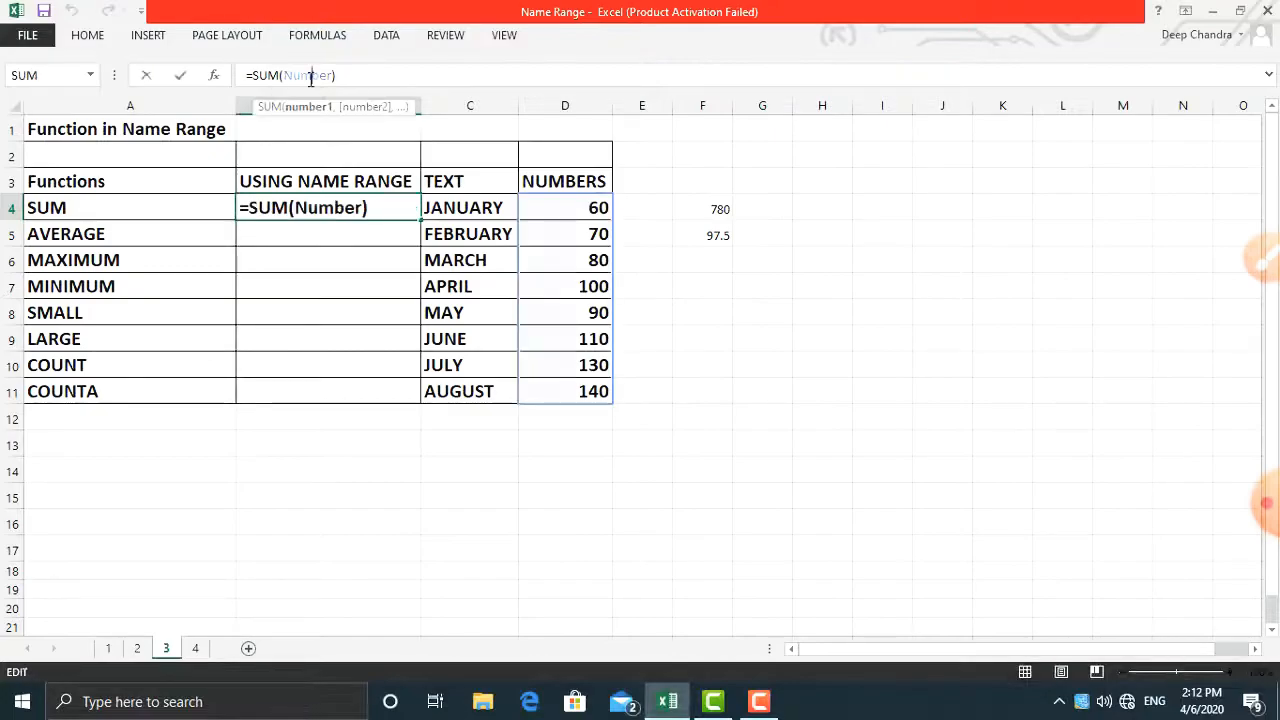
# Enter =AVERAGE(Number) in cell B5 of the USING NAME RANGE column, using the named range as the argument.
pyautogui.click(328, 232)
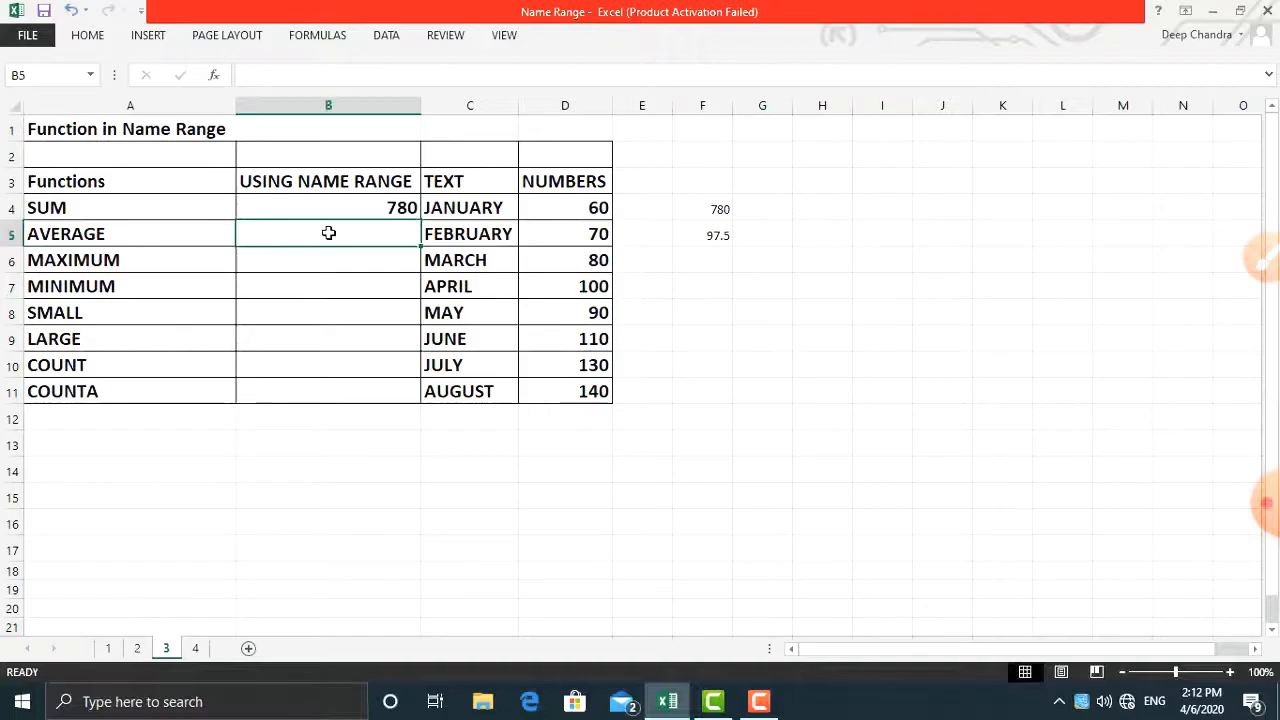
pyautogui.write('aver')
pyautogui.press('BackSpace')
pyautogui.press('BackSpace')
pyautogui.press('BackSpace')
pyautogui.press('BackSpace')
pyautogui.write('=av')
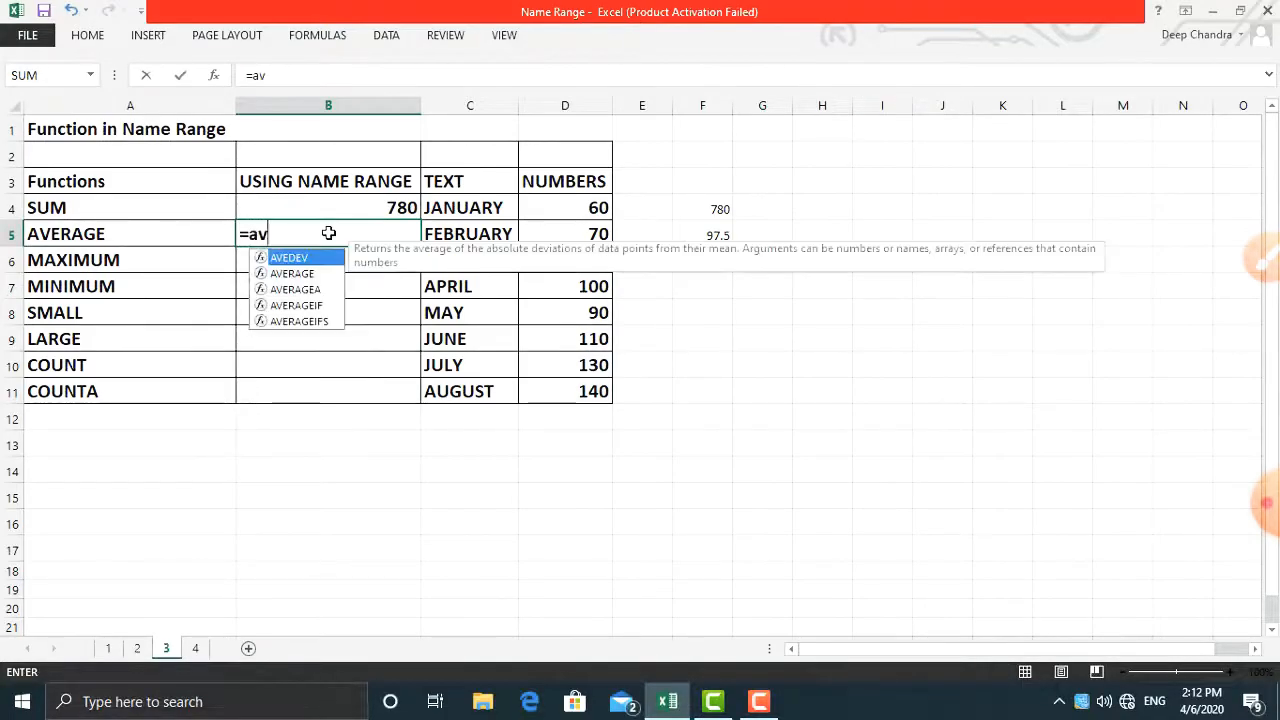
pyautogui.press('Tab')
pyautogui.press('BackSpace')
pyautogui.press('BackSpace')
pyautogui.press('BackSpace')
pyautogui.press('BackSpace')
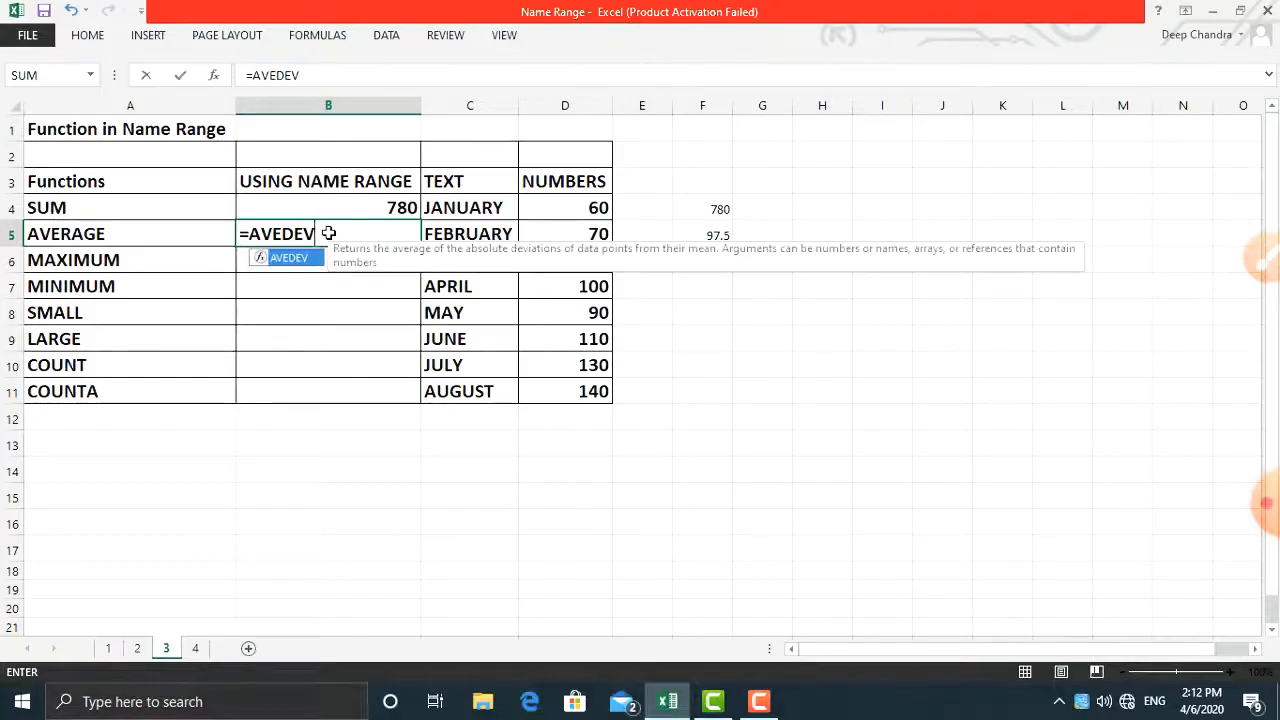
pyautogui.write('r')
pyautogui.press('Tab')
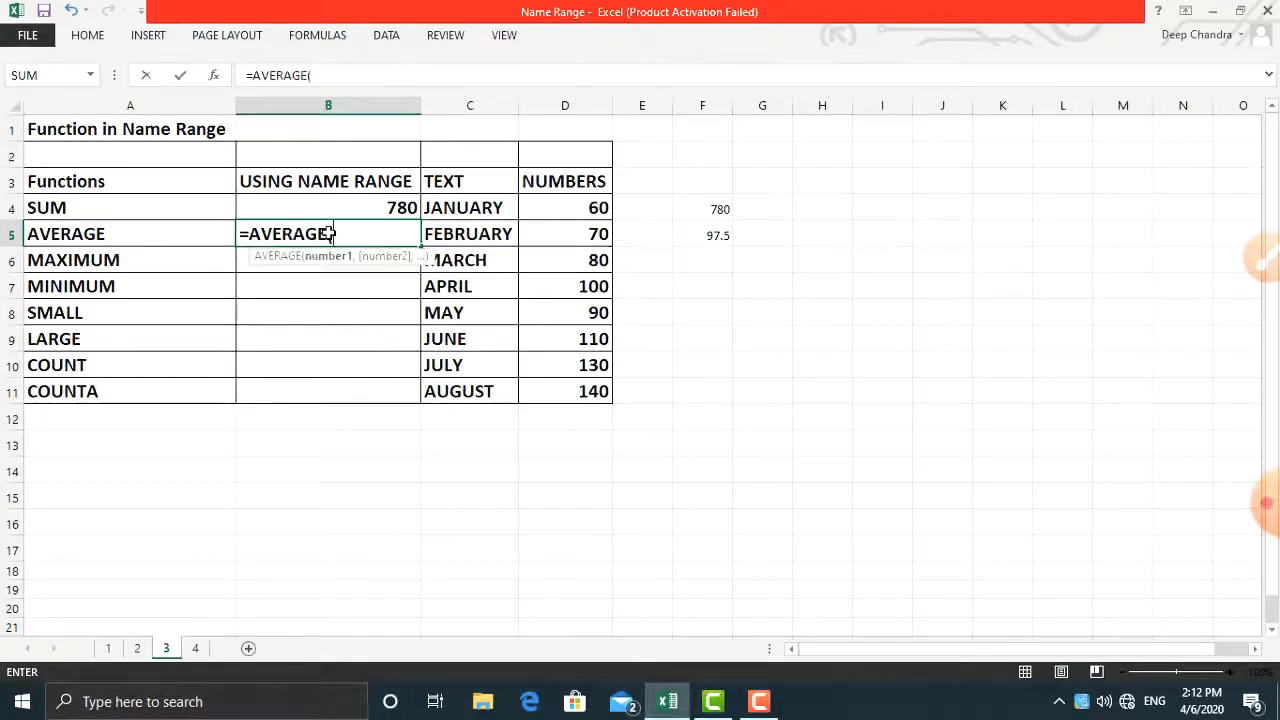
pyautogui.write('na')
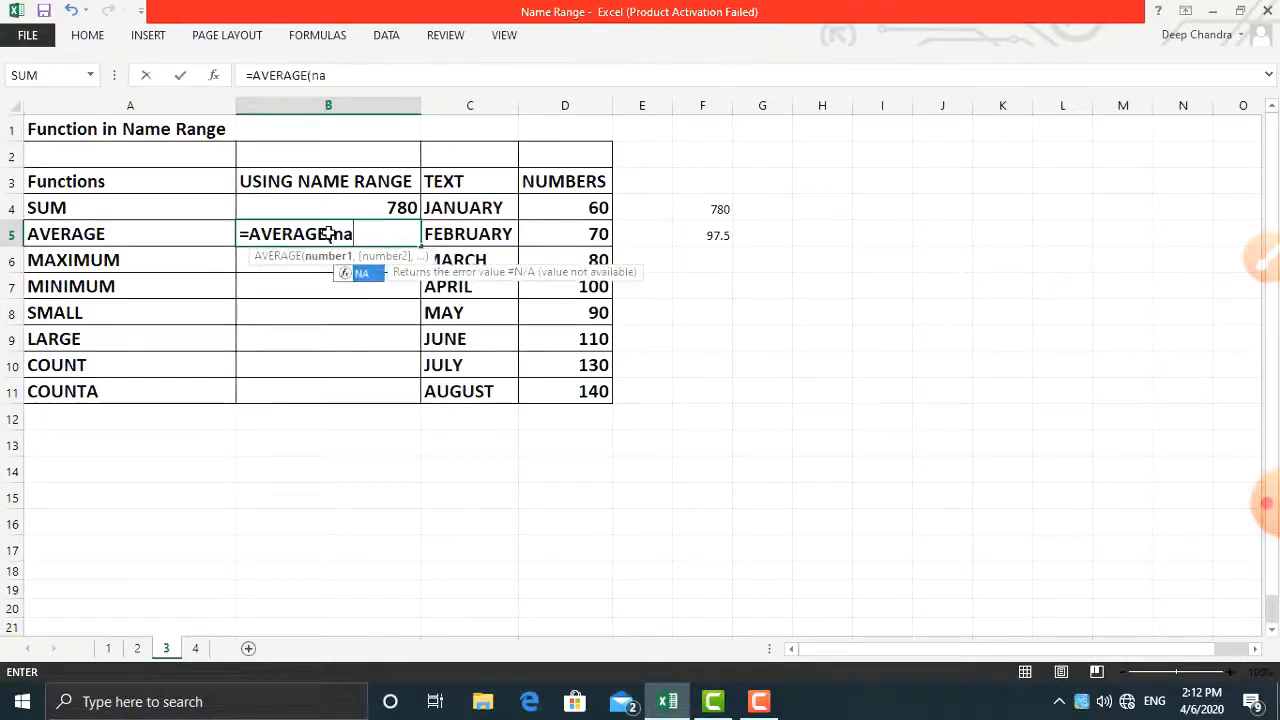
pyautogui.press('BackSpace')
pyautogui.write('um')
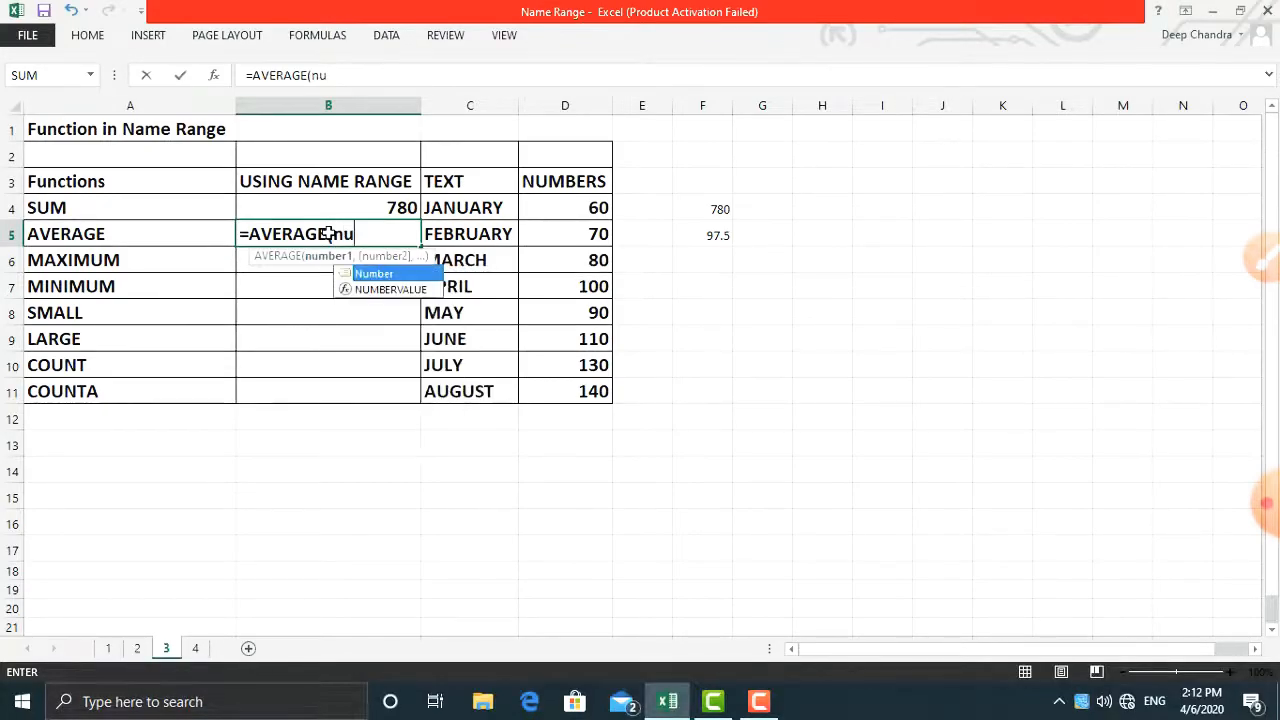
pyautogui.press('Tab')
pyautogui.write(')')
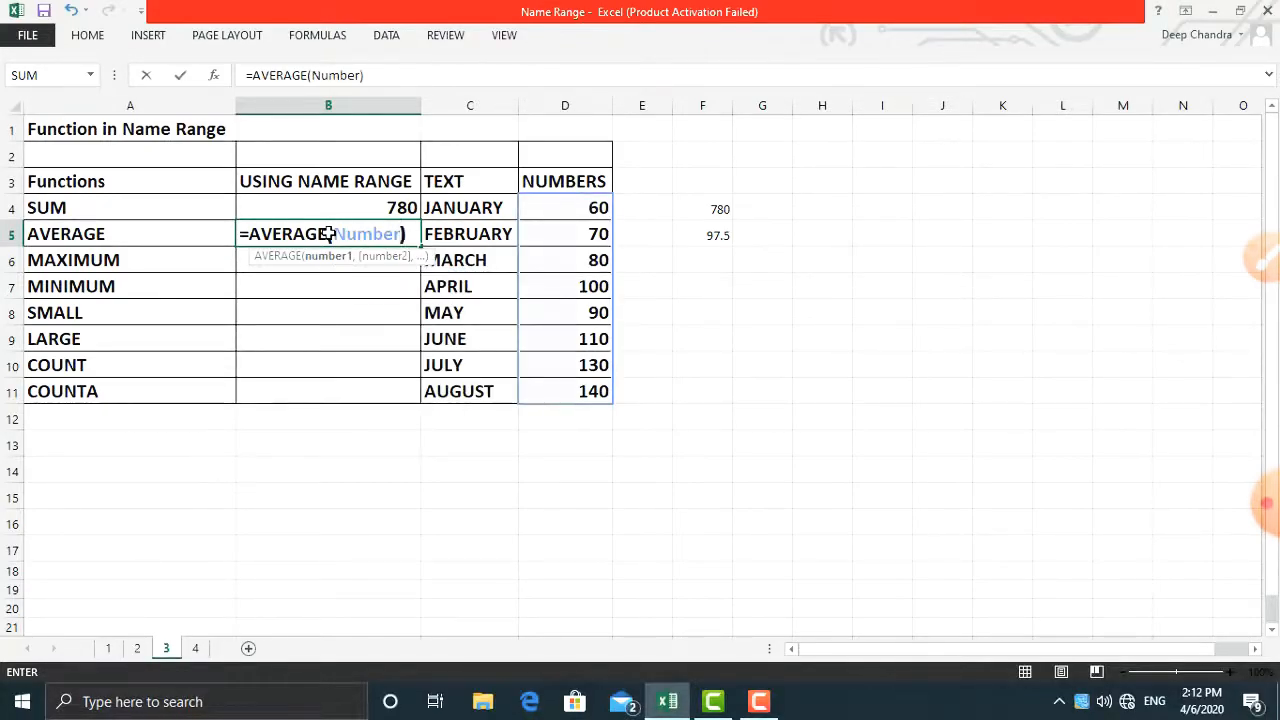
pyautogui.press('Return')
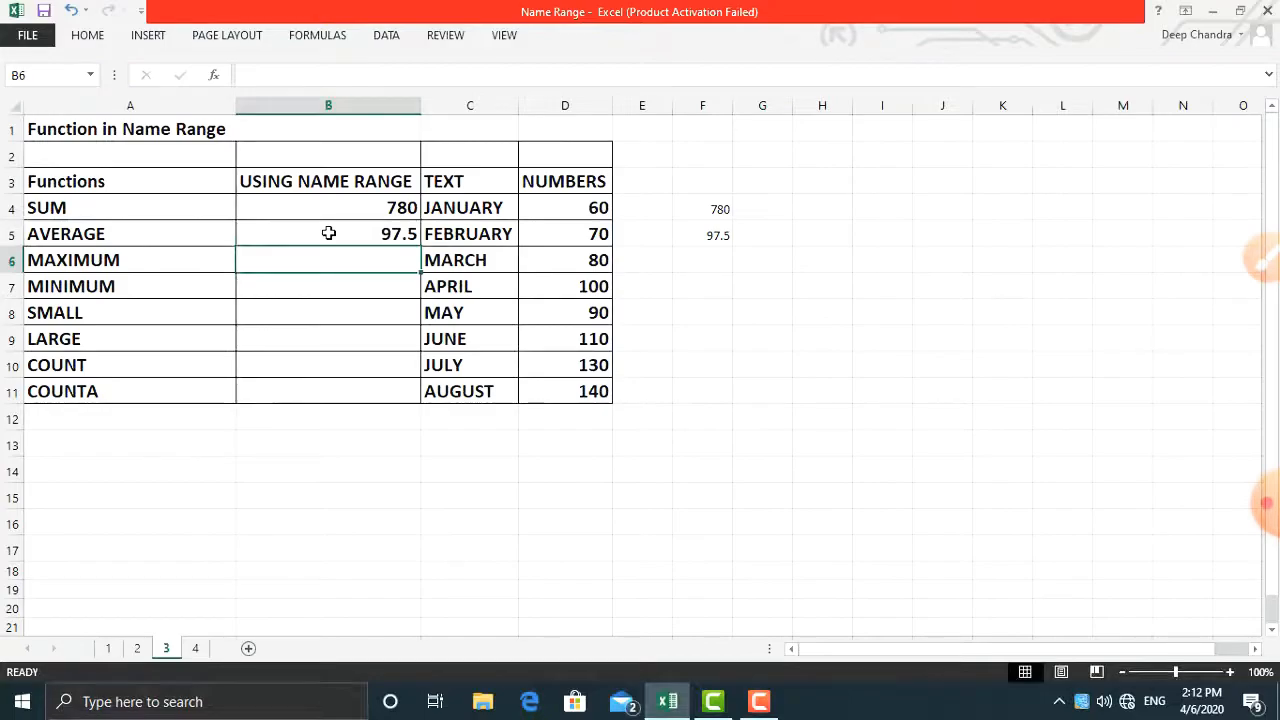
# Enter =MAX(Number) in cell B6 of the MAXIMUM row.
pyautogui.write('ma')
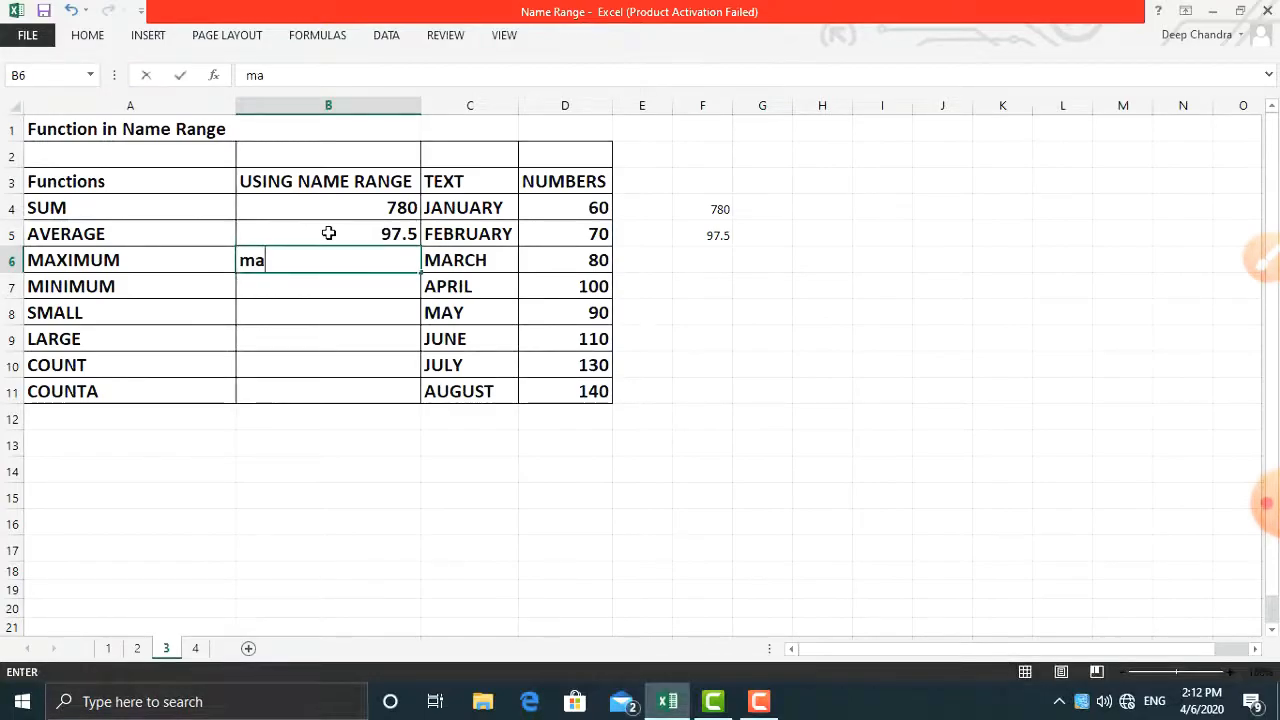
pyautogui.press('BackSpace')
pyautogui.press('BackSpace')
pyautogui.write('=ma')
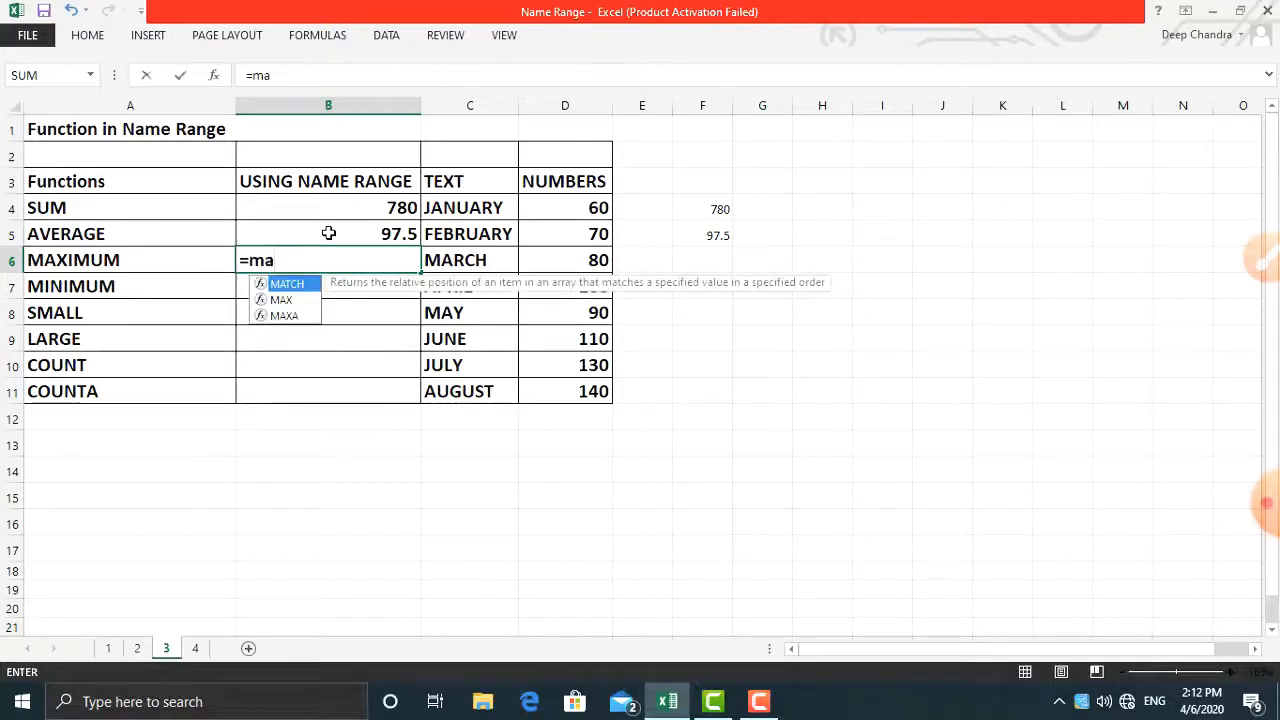
pyautogui.write('x')
pyautogui.press('Tab')
pyautogui.write('na')
pyautogui.press('BackSpace')
pyautogui.press('BackSpace')
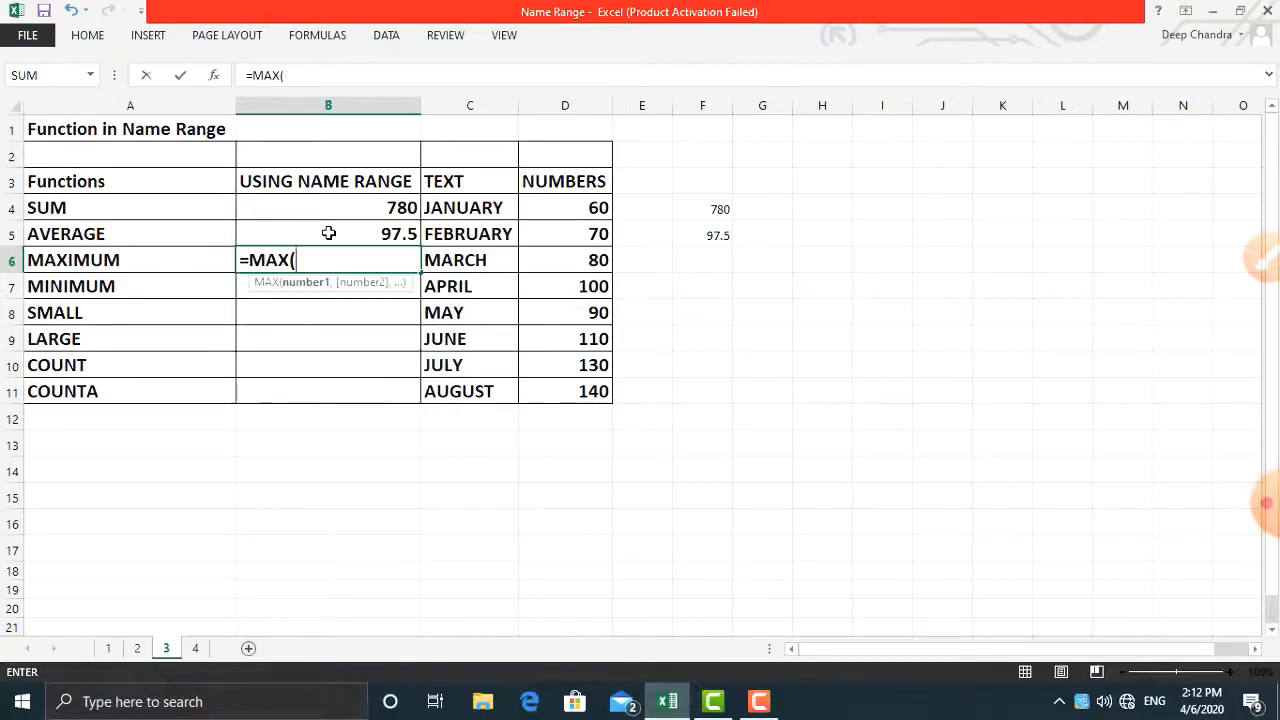
pyautogui.write('number')
pyautogui.press('Tab')
pyautogui.write(')')
pyautogui.press('Return')
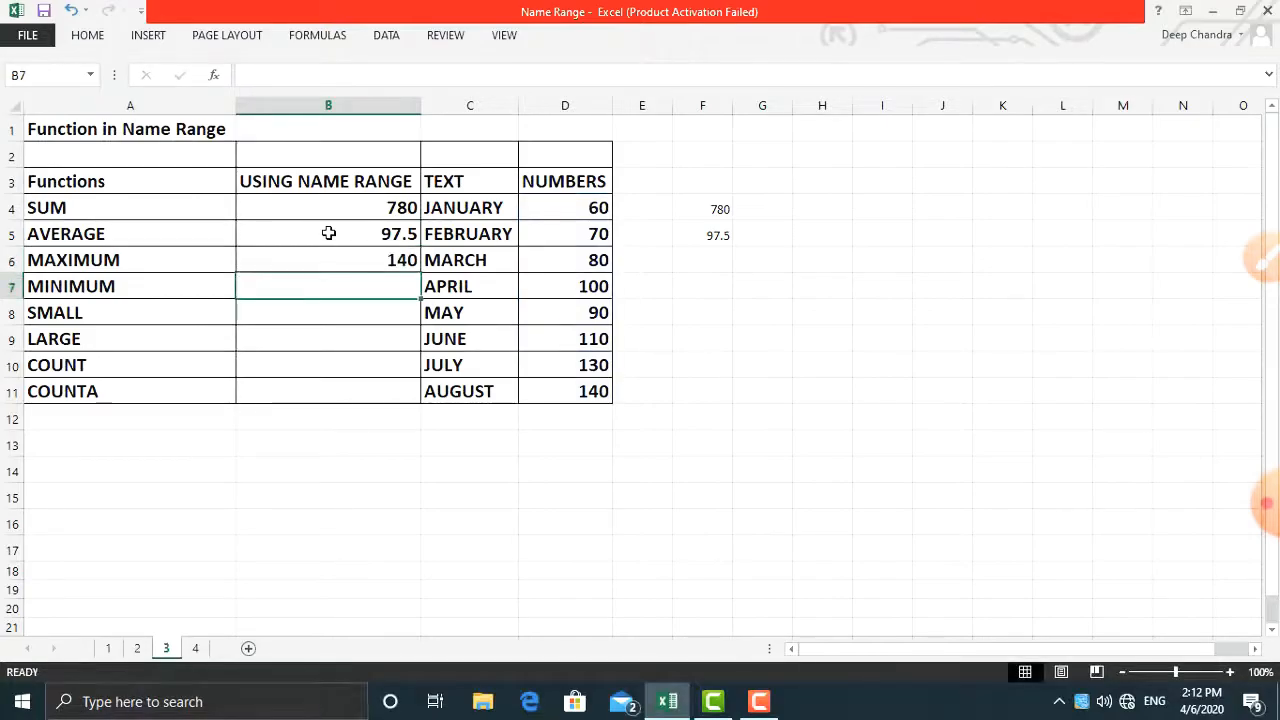
# Enter =MIN(Number) in cell B7 of the MINIMUM row.
pyautogui.write('=min')
pyautogui.press('Tab')
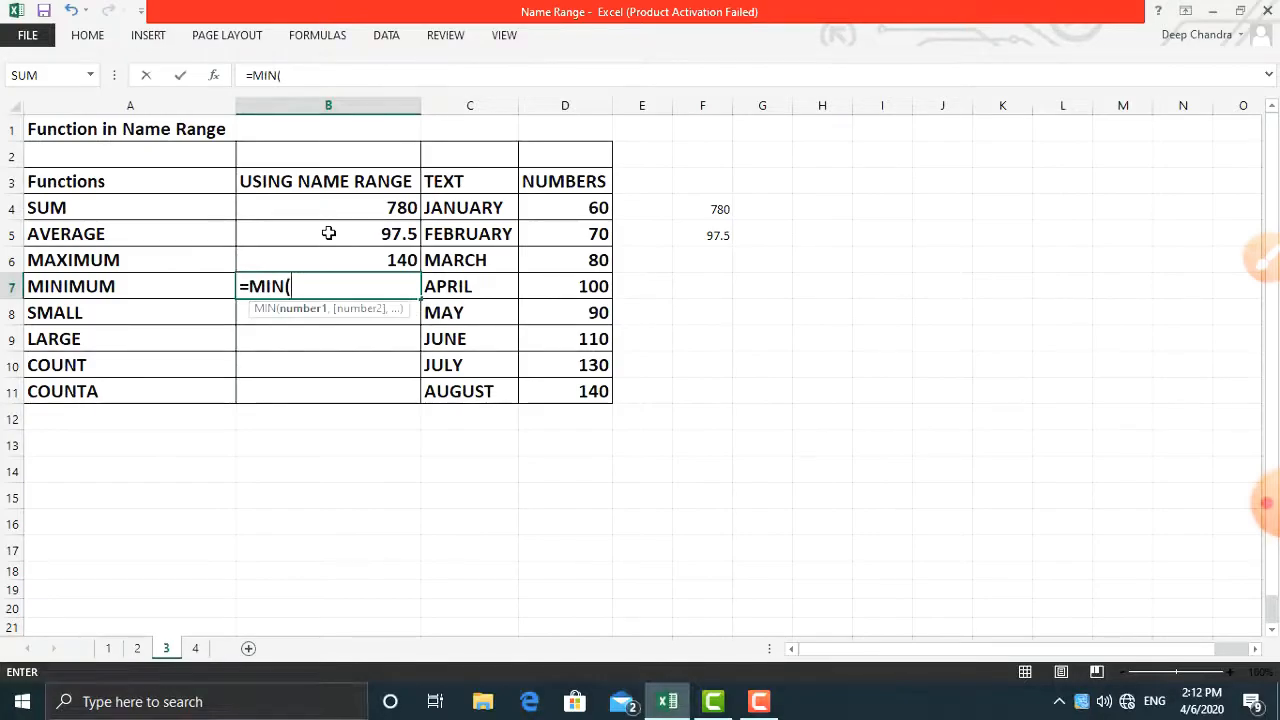
pyautogui.write('naum')
pyautogui.press('BackSpace')
pyautogui.press('BackSpace')
pyautogui.press('BackSpace')
pyautogui.write('umbe')
pyautogui.press('Tab')
pyautogui.write(')')
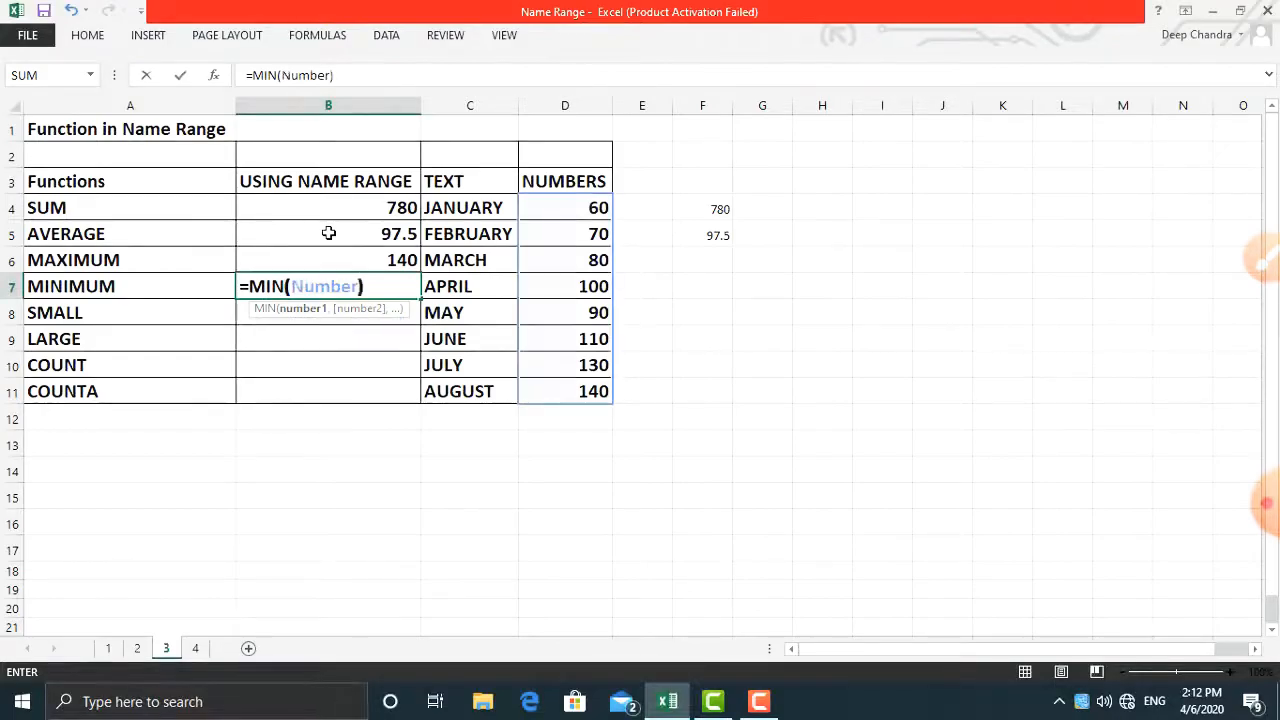
pyautogui.press('Return')
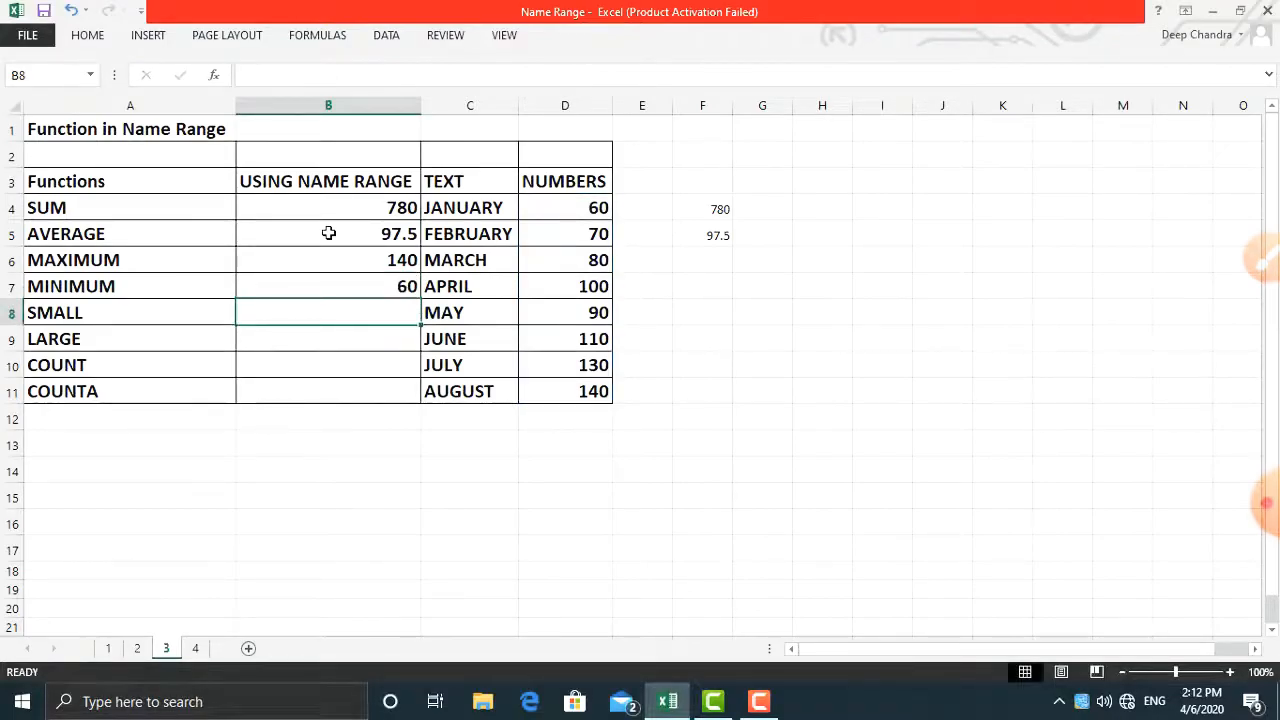
# Enter =SMALL(Number,3) in cell B8 to return the third smallest value of the named range.
pyautogui.write('=su')
pyautogui.press('BackSpace')
pyautogui.write('mall')
pyautogui.press('Tab')
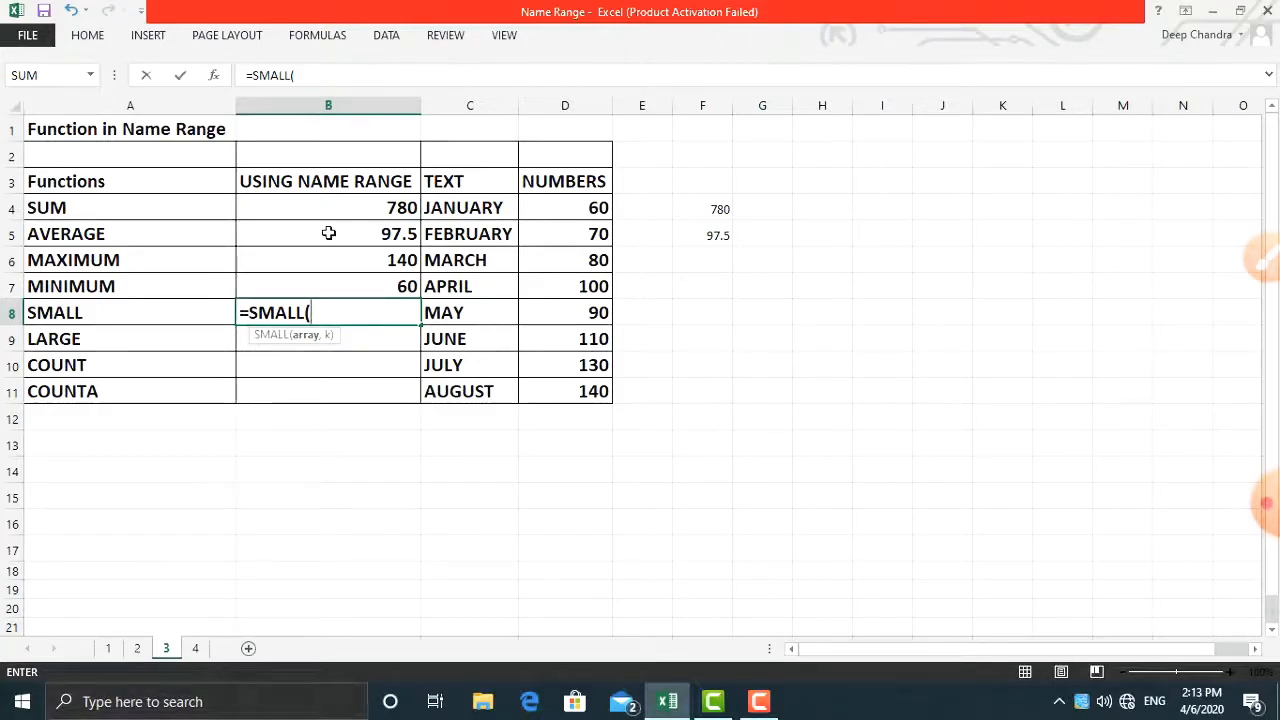
pyautogui.write('num')
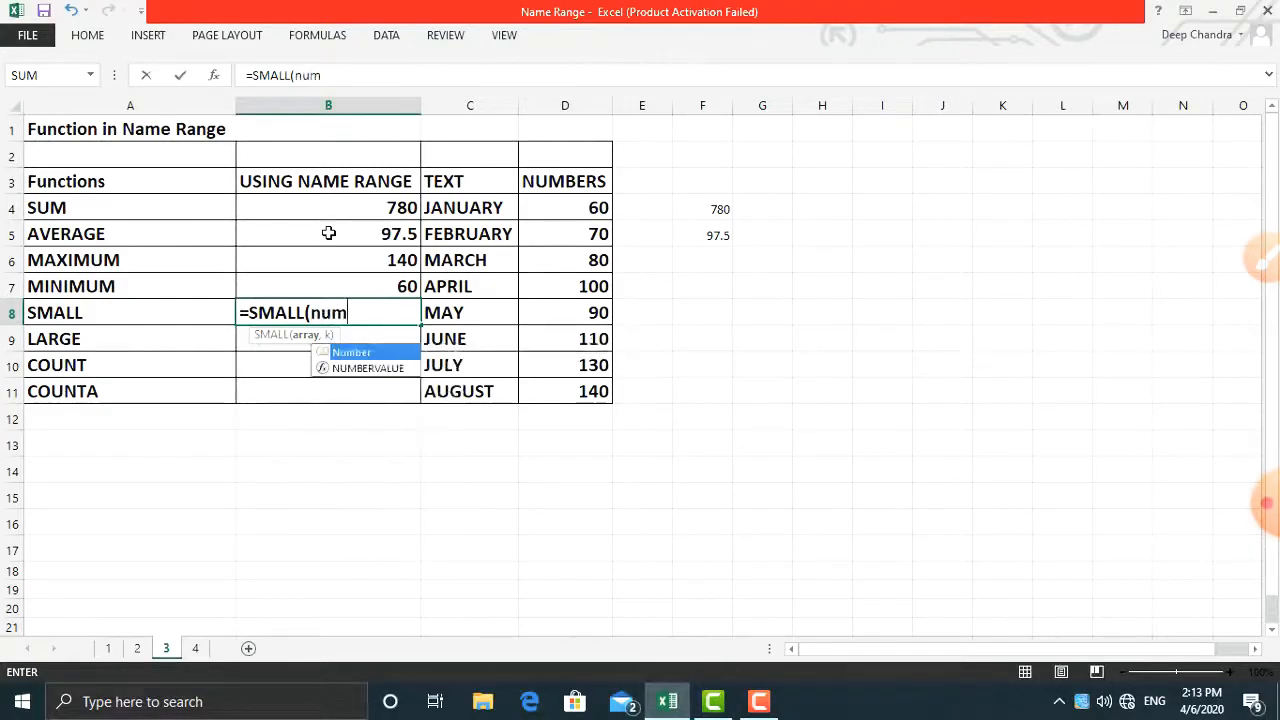
pyautogui.press('Tab')
pyautogui.write(',')
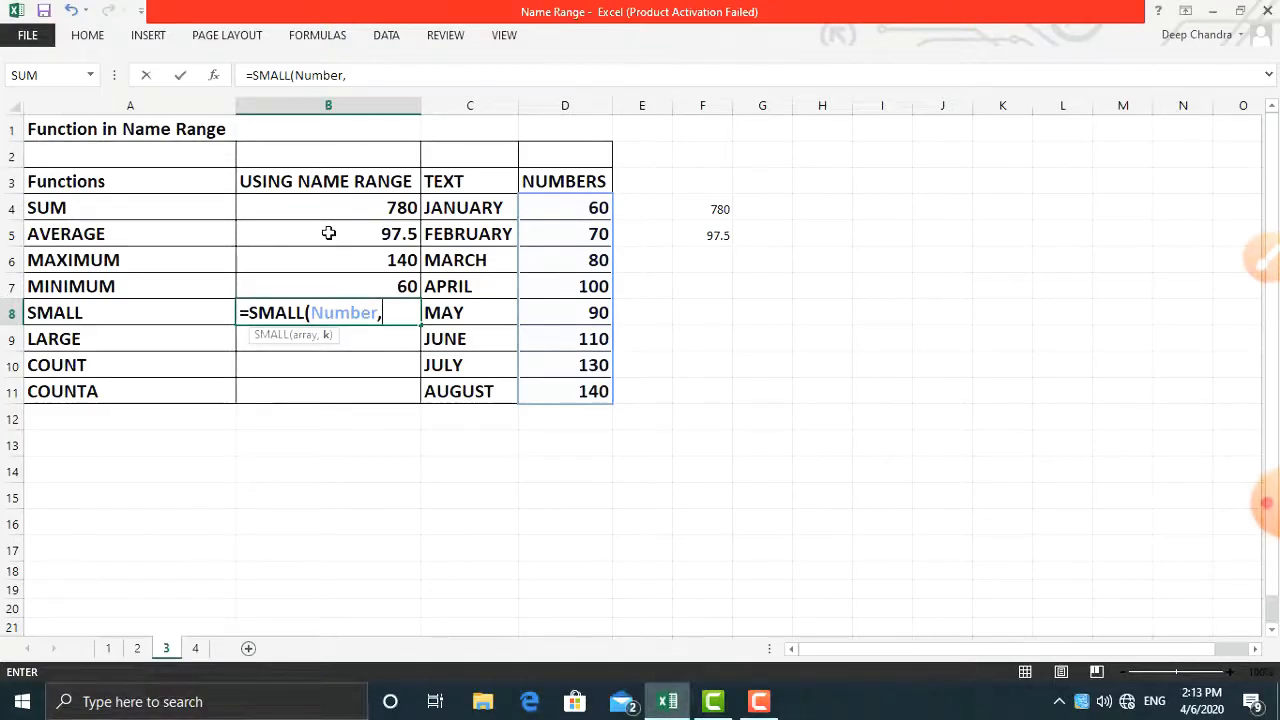
pyautogui.write('3')
pyautogui.write(')')
pyautogui.press('Return')
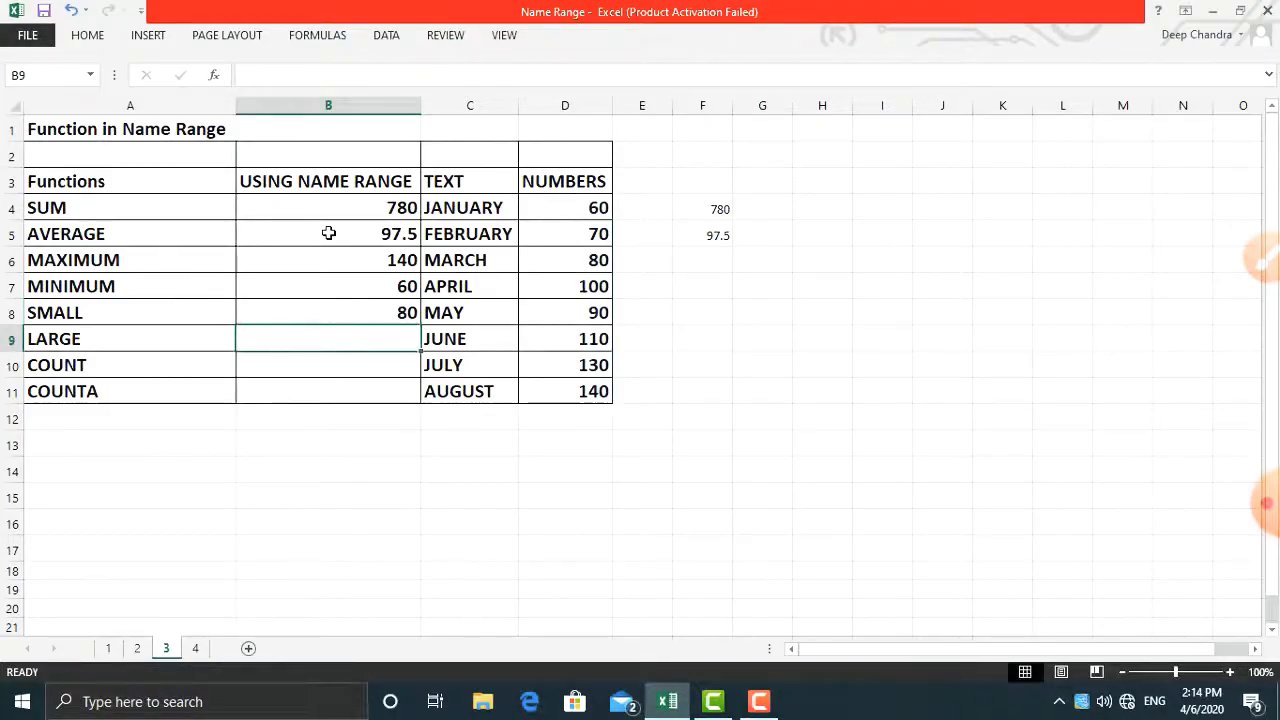
# Enter =LARGE(Number,2) in cell B9 to return the second largest value of the named range.
pyautogui.write('=lar')
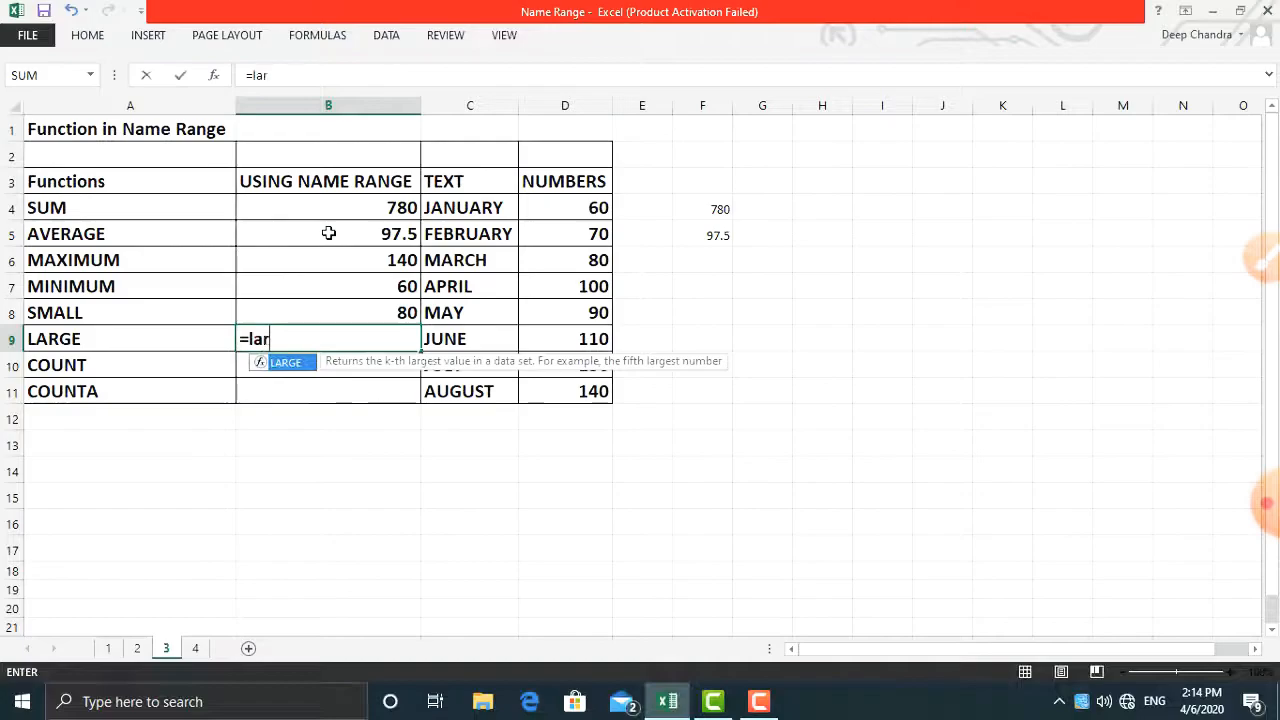
pyautogui.press('Tab')
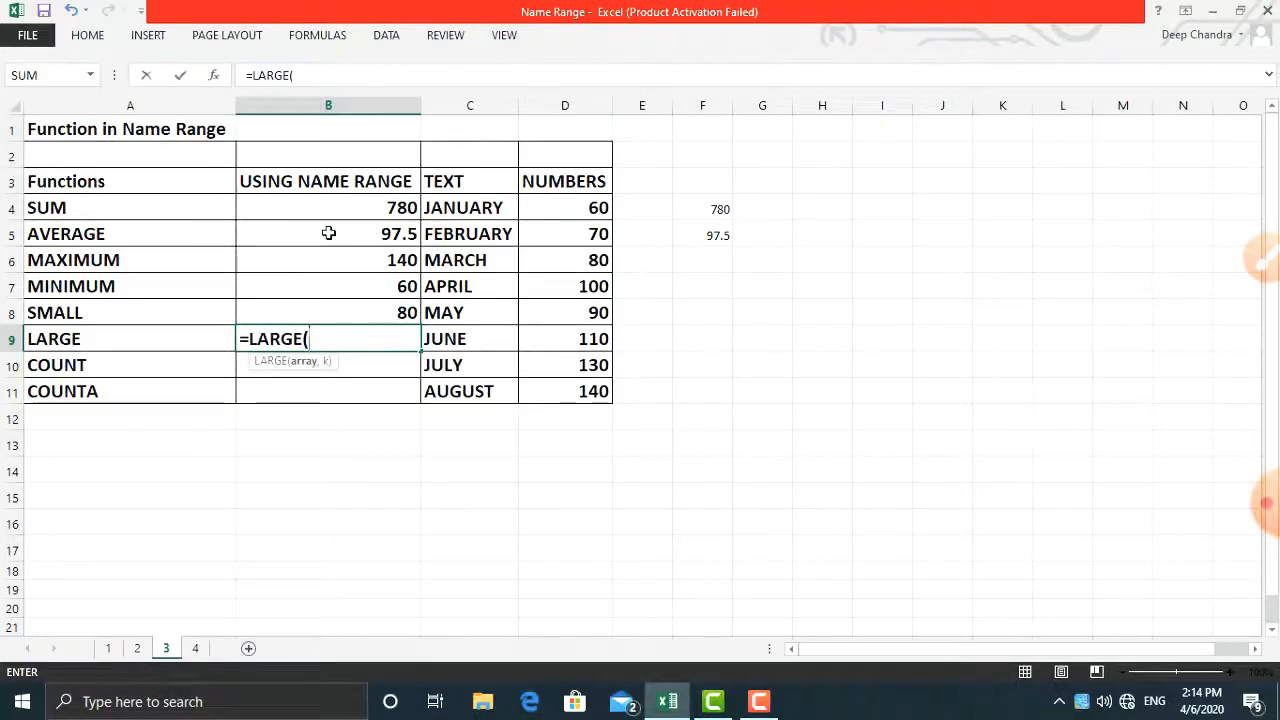
pyautogui.write('num')
pyautogui.press('Tab')
pyautogui.write(',')
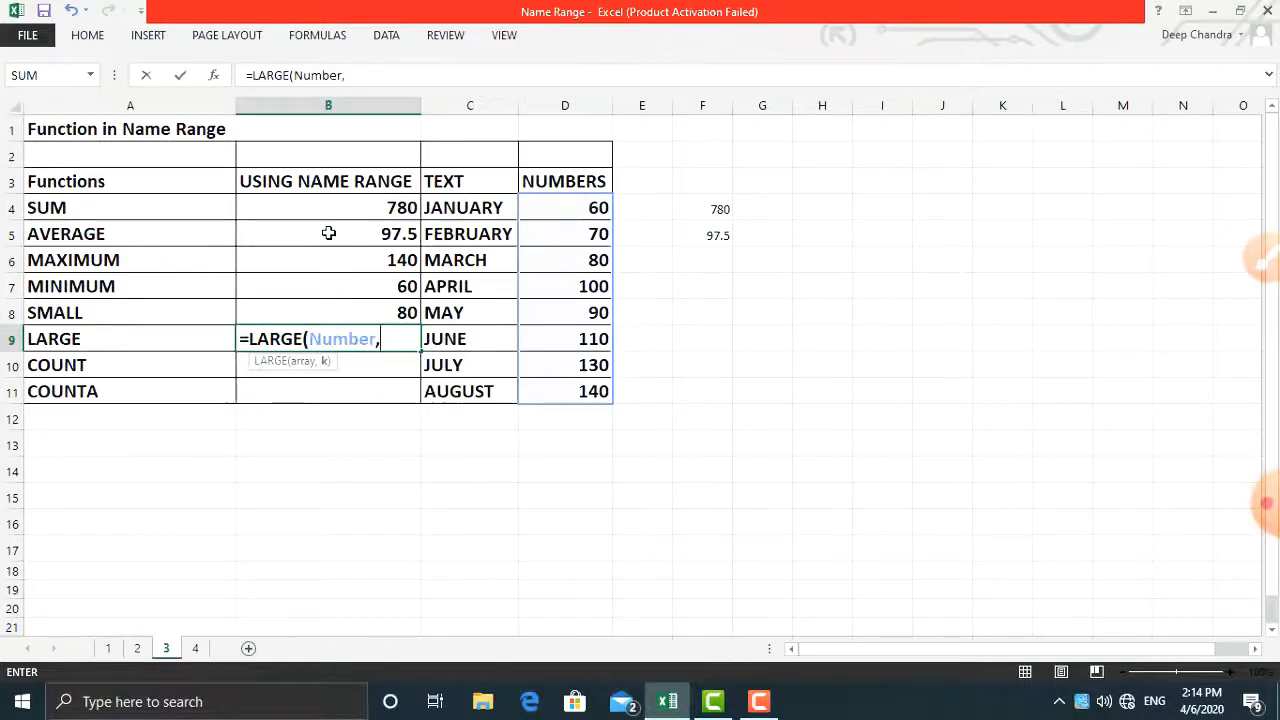
pyautogui.write('2')
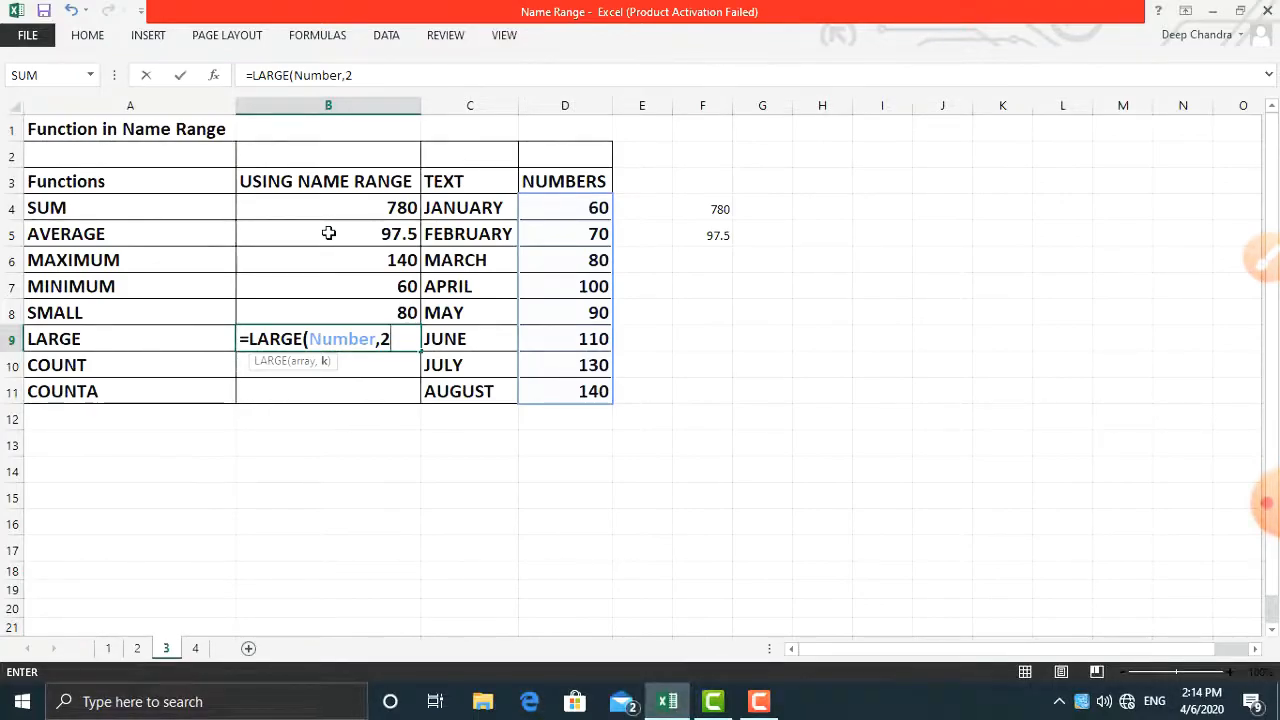
pyautogui.write(')')
pyautogui.press('Return')
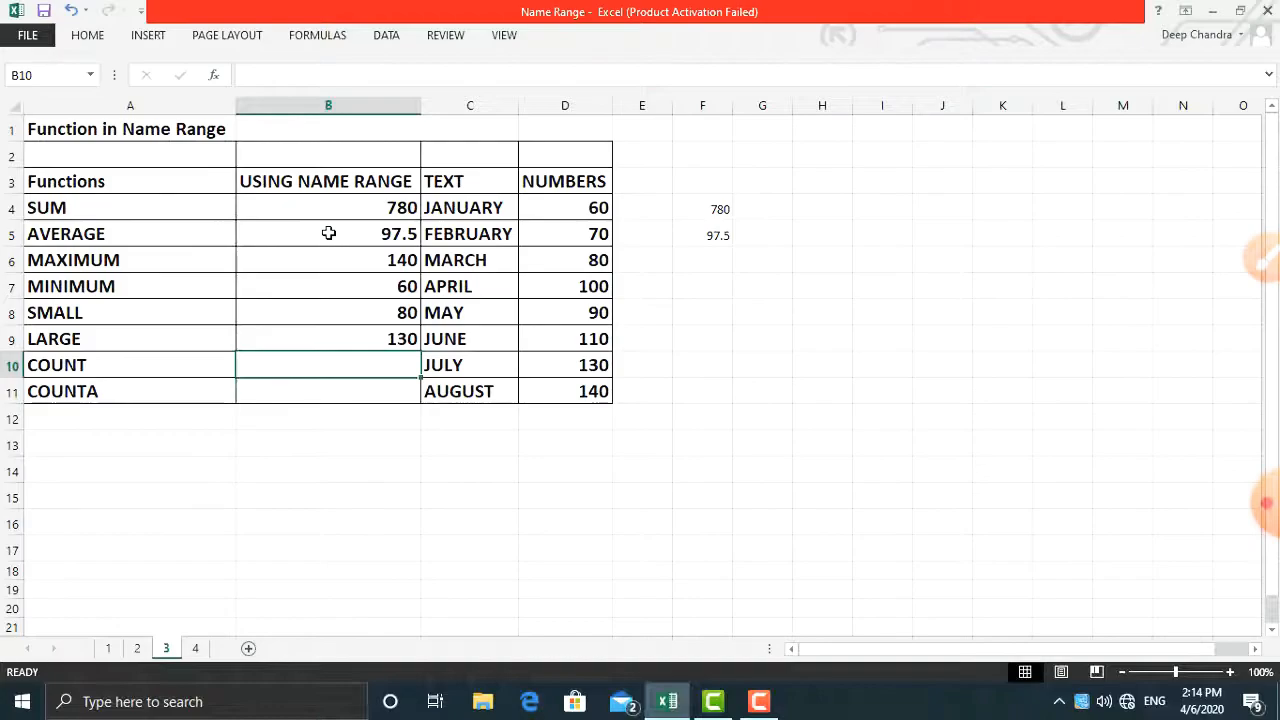
# Enter =COUNT(Number) in cell B10 to count the numeric cells of the named range.
pyautogui.write('=count')
pyautogui.press('Tab')
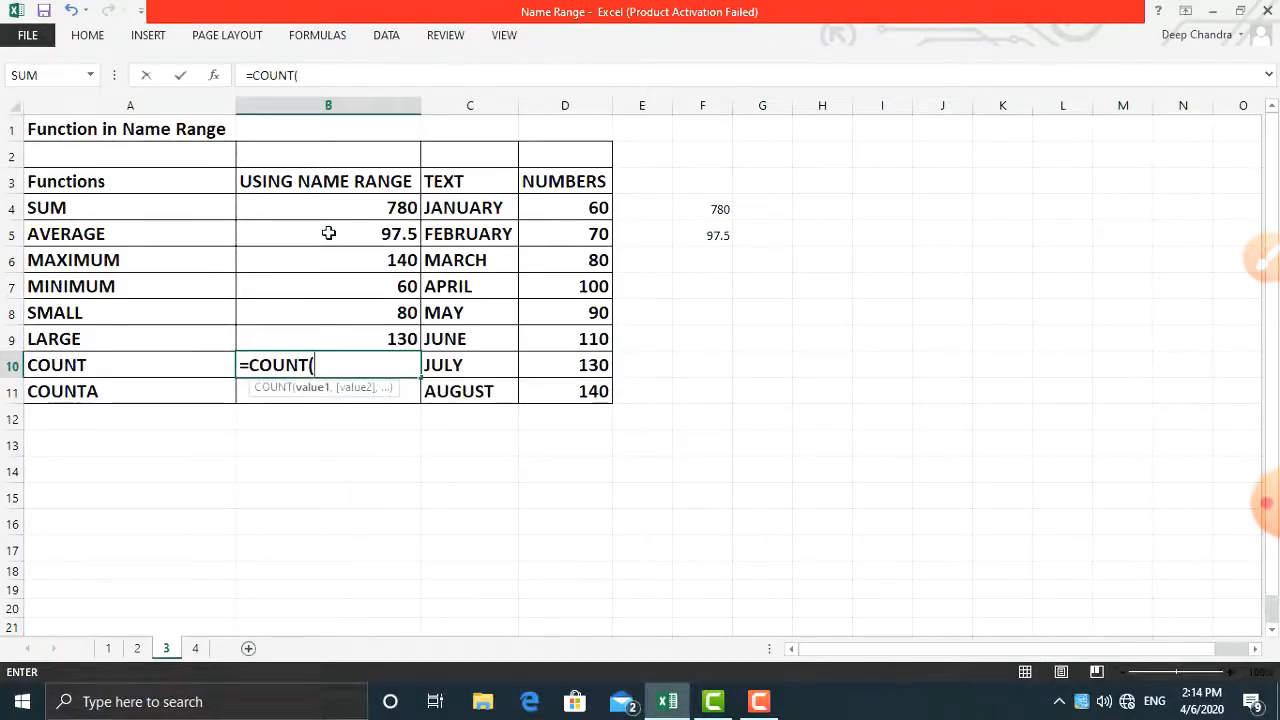
pyautogui.write('num')
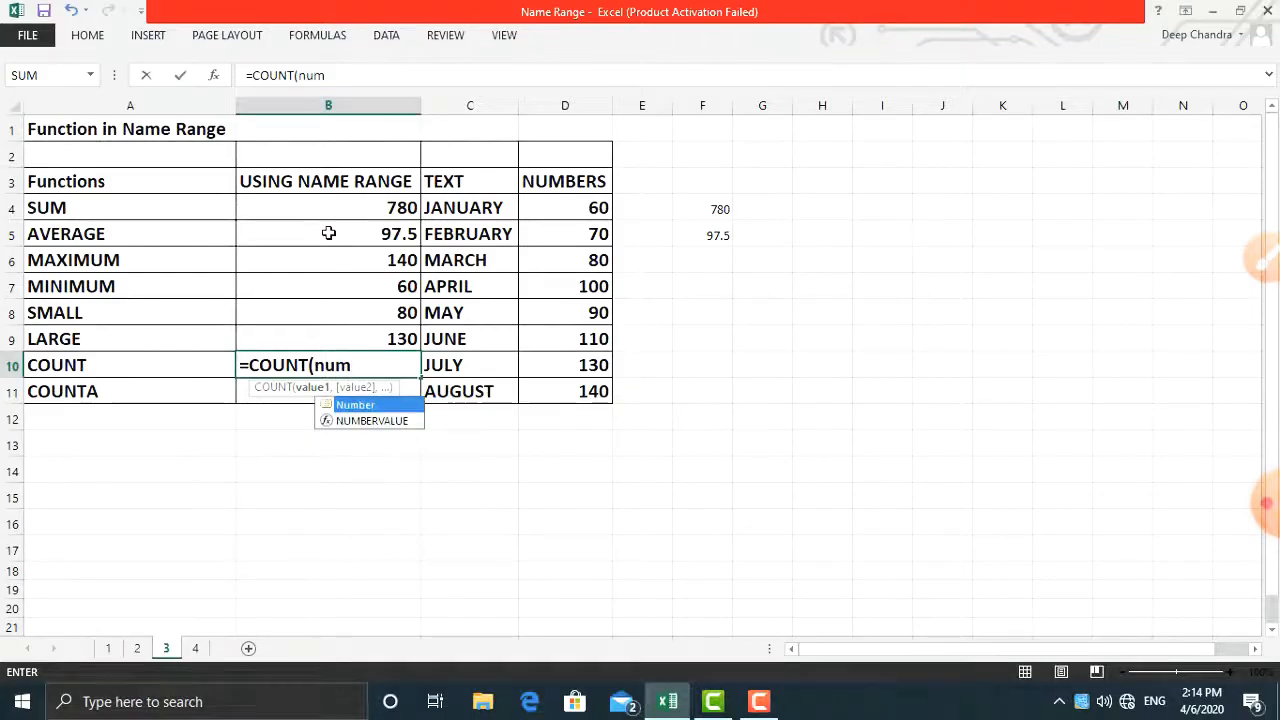
pyautogui.press('Tab')
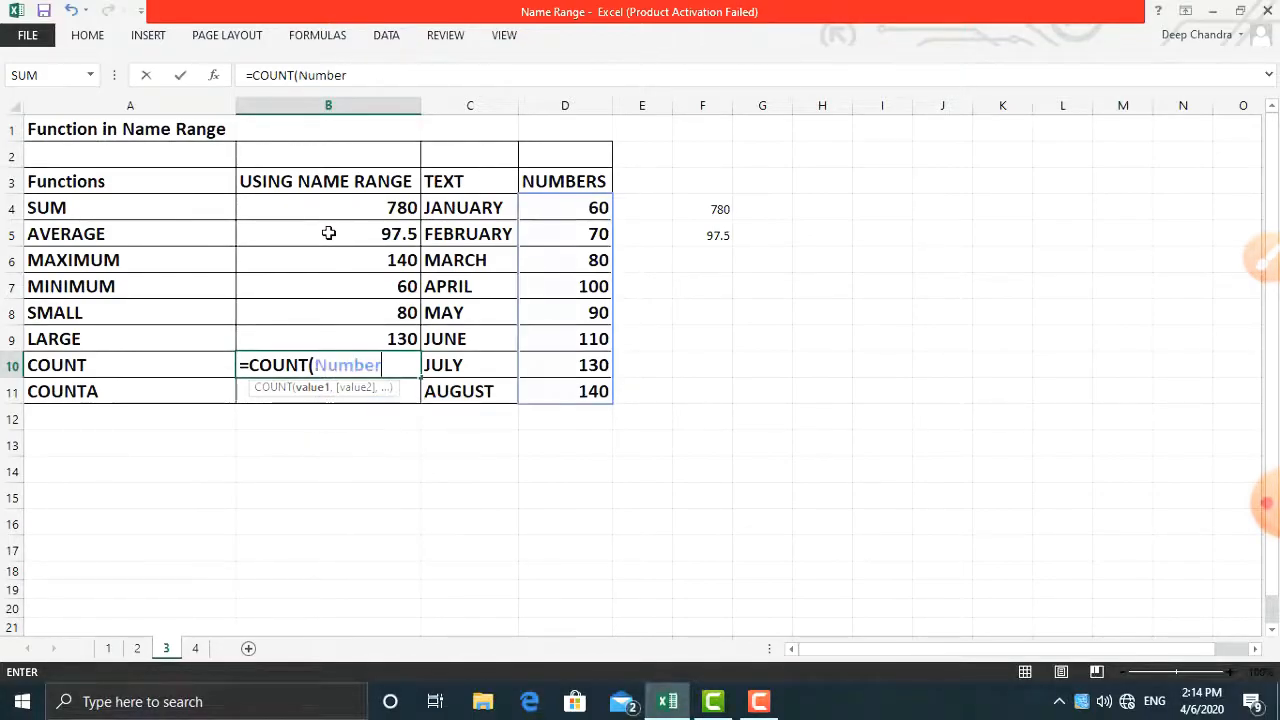
pyautogui.press('Return')
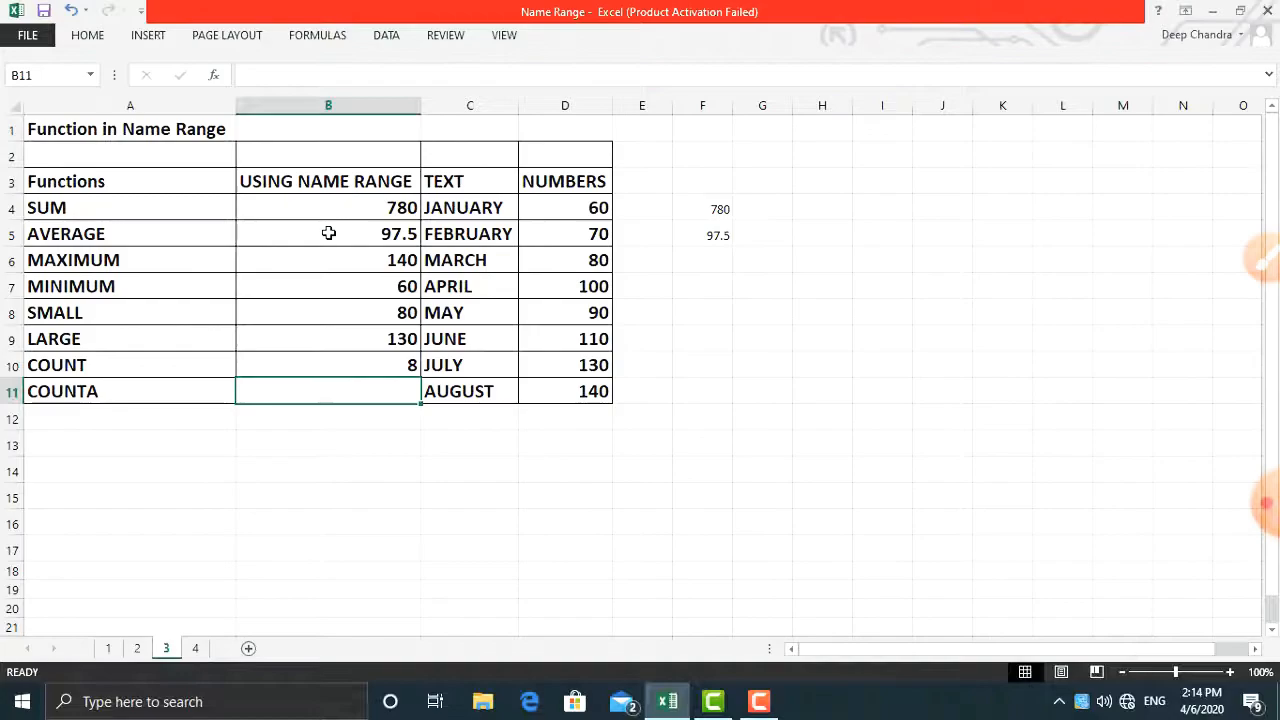
pyautogui.write('count')
pyautogui.press('BackSpace')
pyautogui.press('BackSpace')
pyautogui.press('BackSpace')
pyautogui.press('BackSpace')
pyautogui.press('BackSpace')
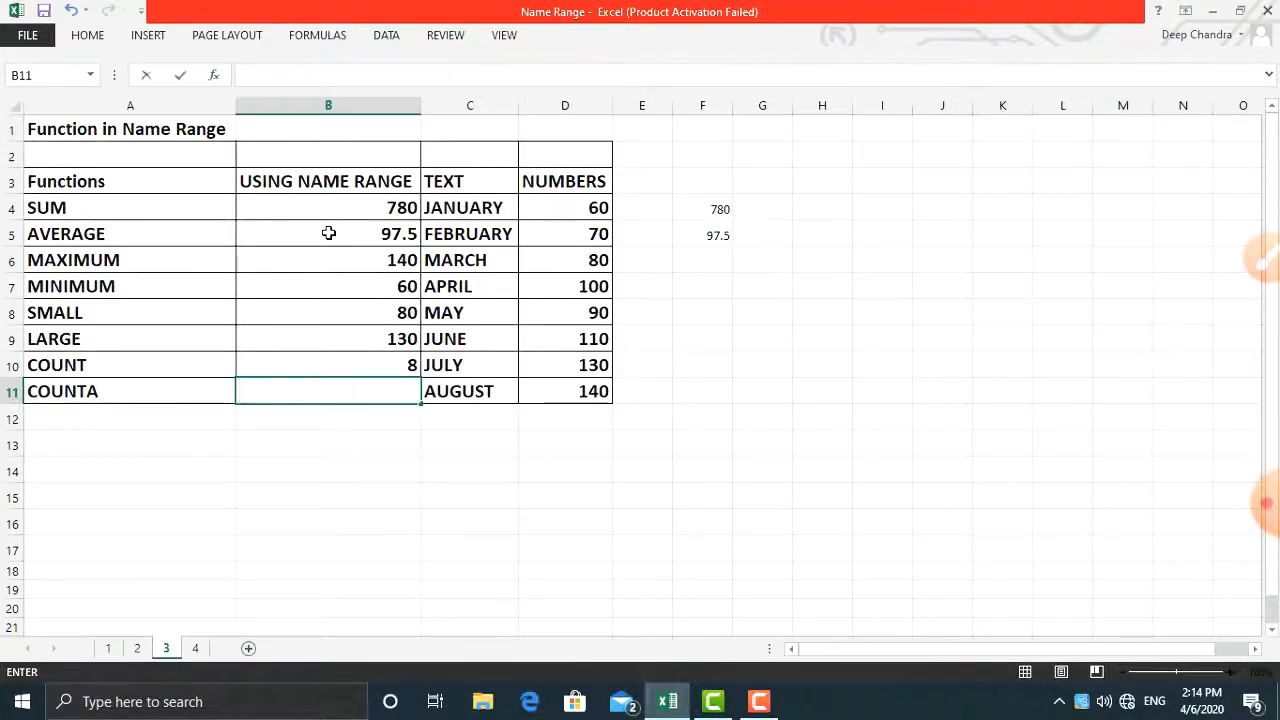
# Enter =COUNTA(Number) in cell B11 to count the non-empty cells of the named range.
pyautogui.write('=count')
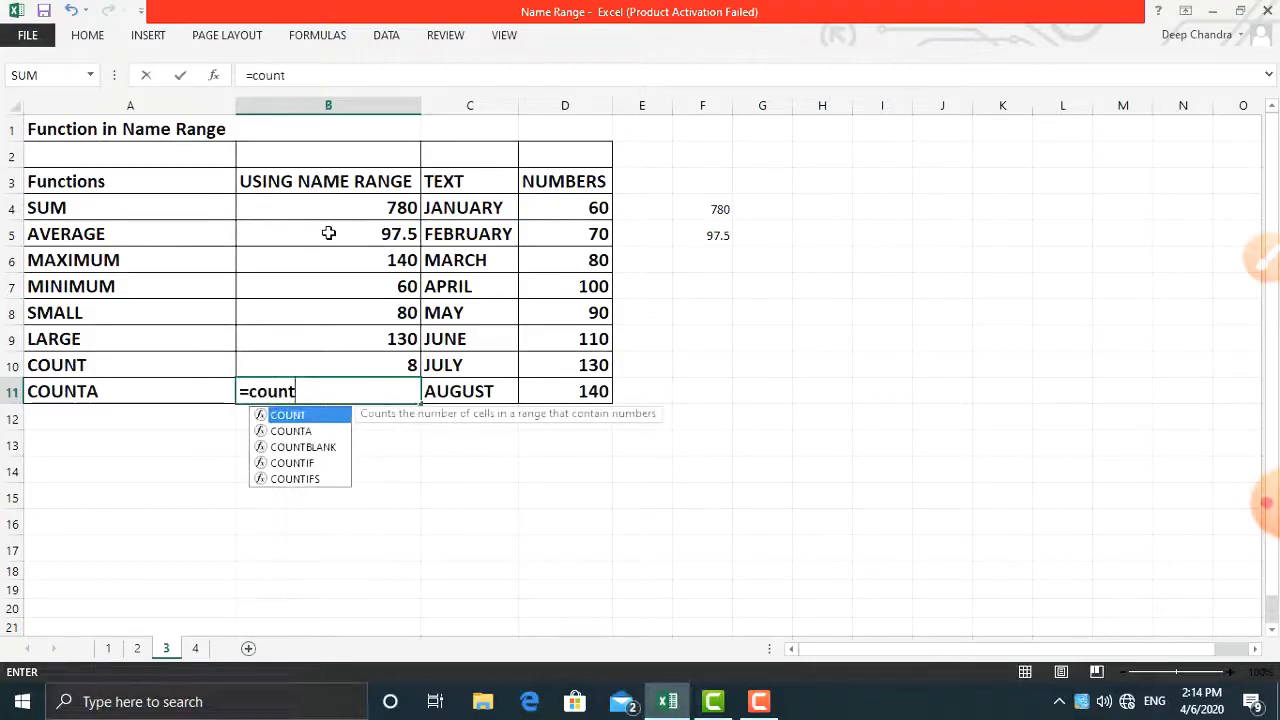
pyautogui.write('a')
pyautogui.press('Tab')
pyautogui.write('numb')
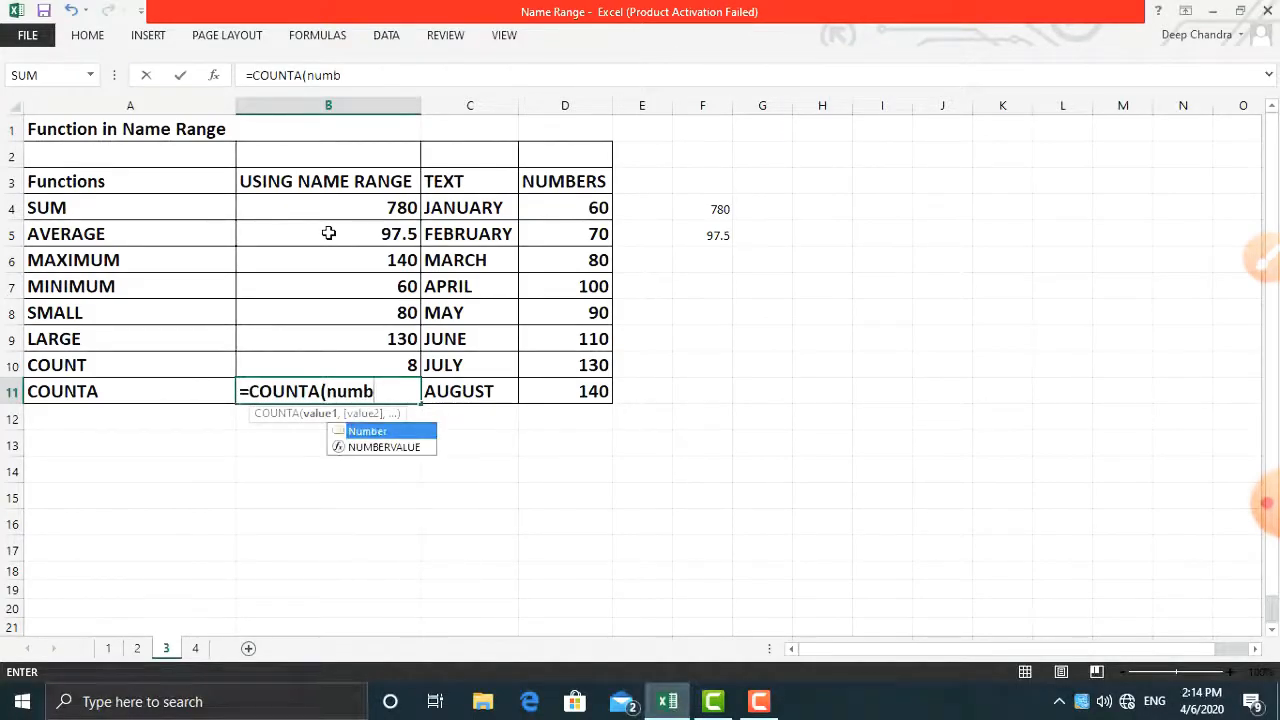
pyautogui.press('Tab')
pyautogui.write(')')
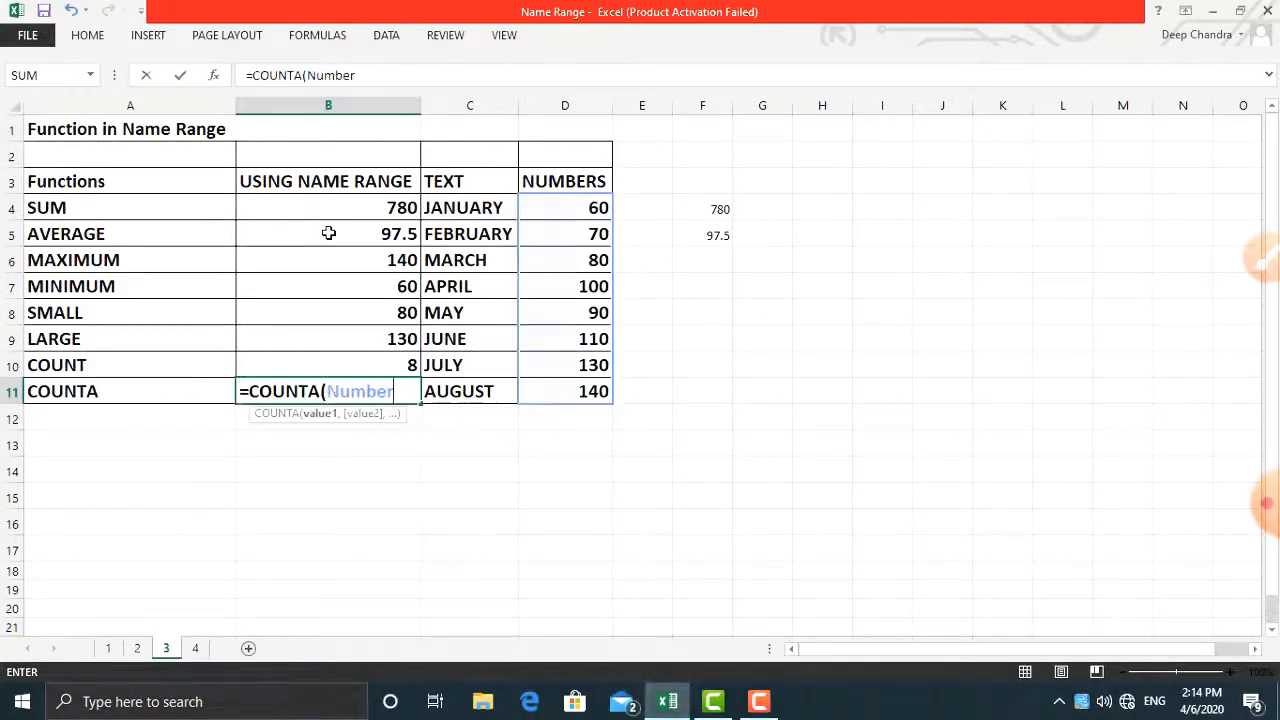
pyautogui.press('Return')
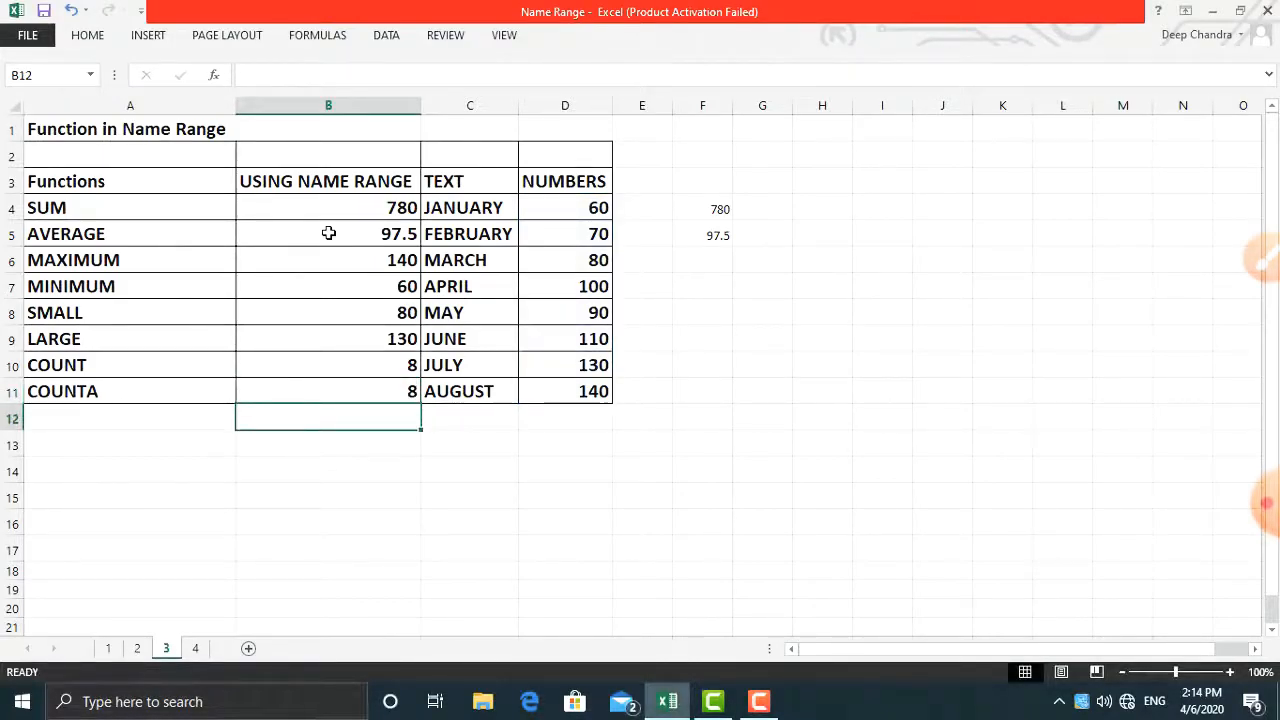
# Review the COUNTA formula in B11 and switch to sheet 1 with the item cost table.
pyautogui.press('Up')
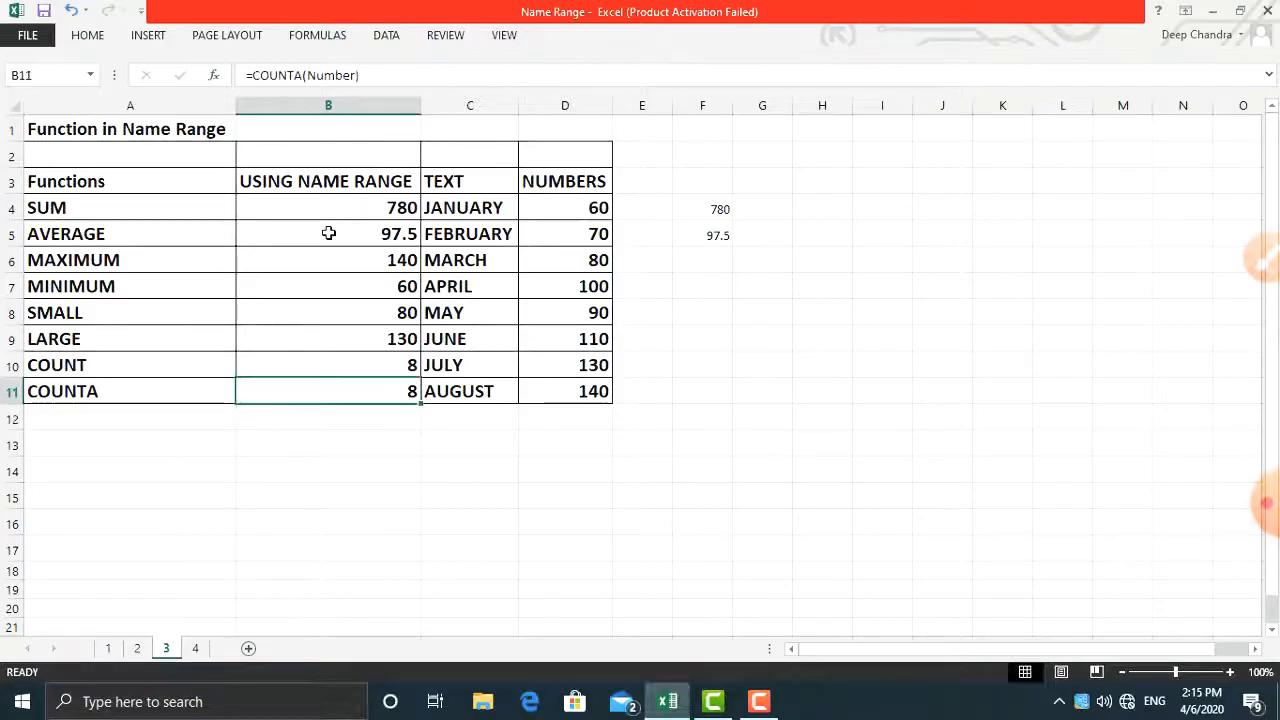
pyautogui.press('Down')
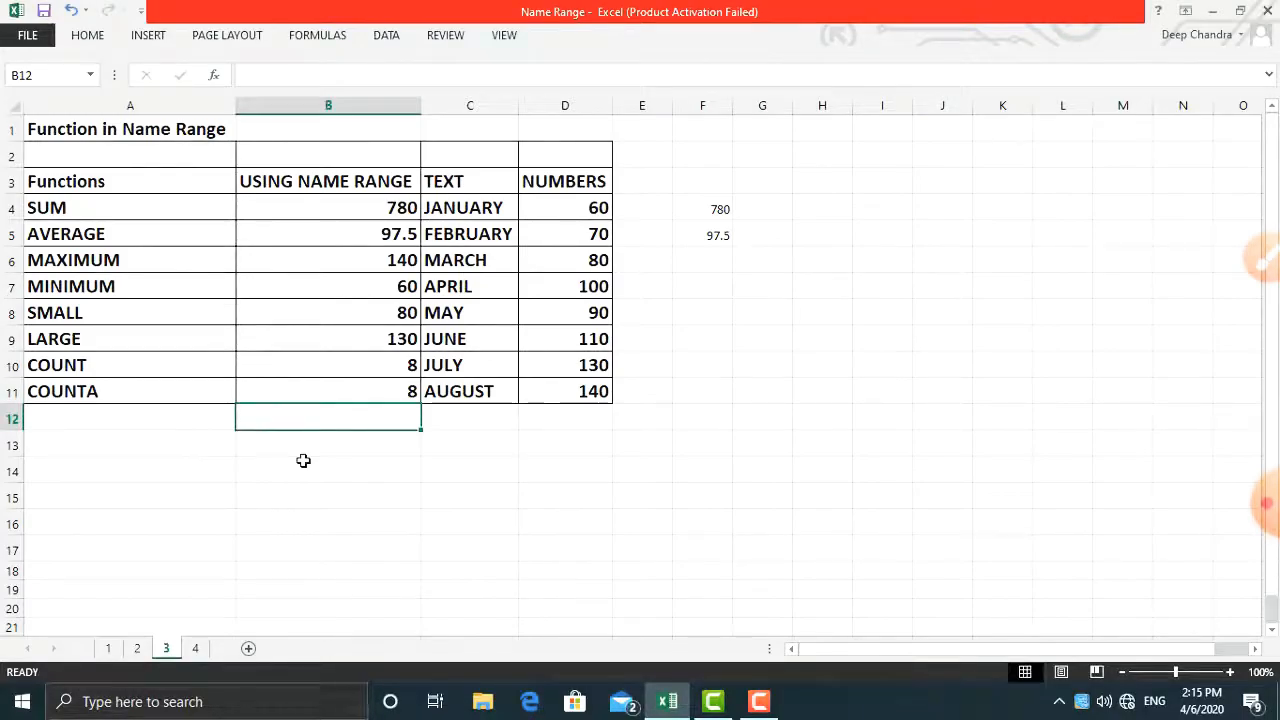
pyautogui.click(109, 649)
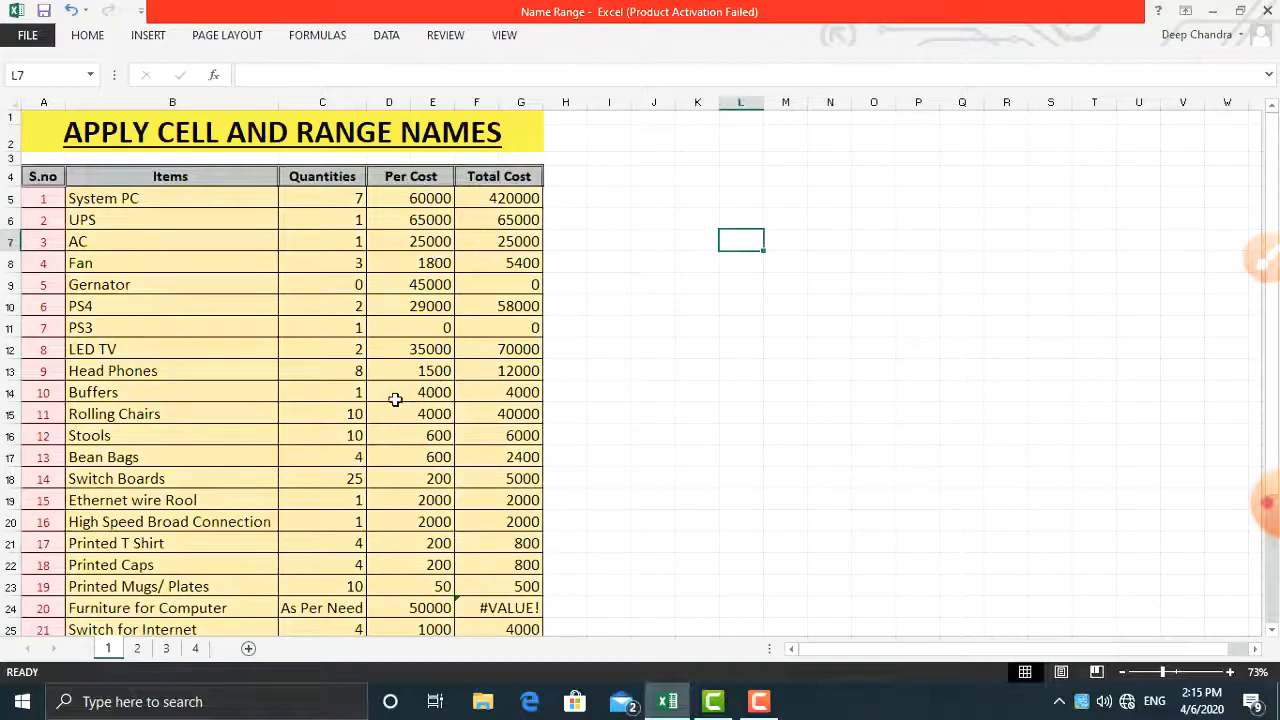